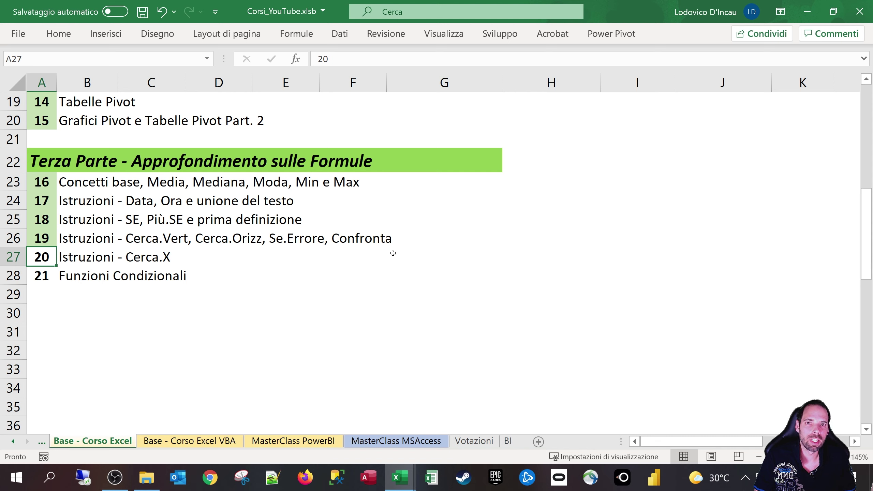
Review the course list entries for lesson 19 on Cerca.Vert and Cerca.Orizz and lesson 20 on Cerca.X
{"action": "left_click_drag", "start_coordinate": [88, 258], "coordinate": [156, 258]}
{"action": "left_click", "coordinate": [156, 258]}
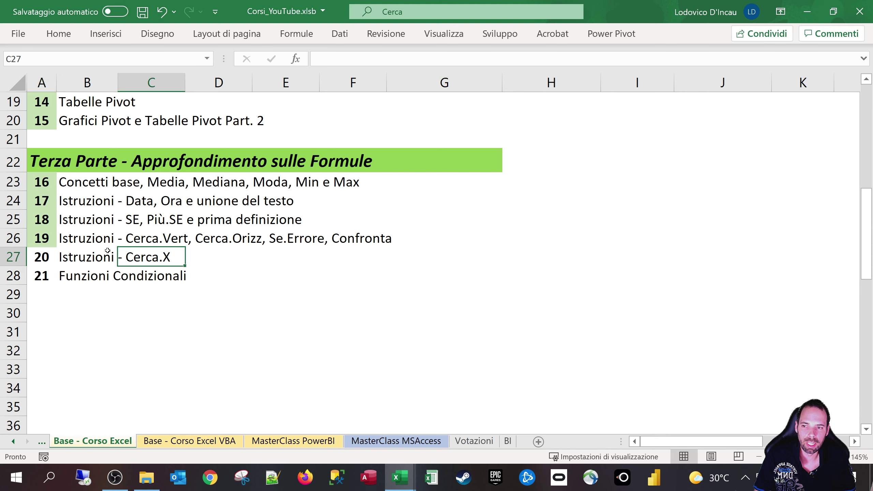
{"action": "left_click_drag", "start_coordinate": [78, 240], "coordinate": [396, 240]}
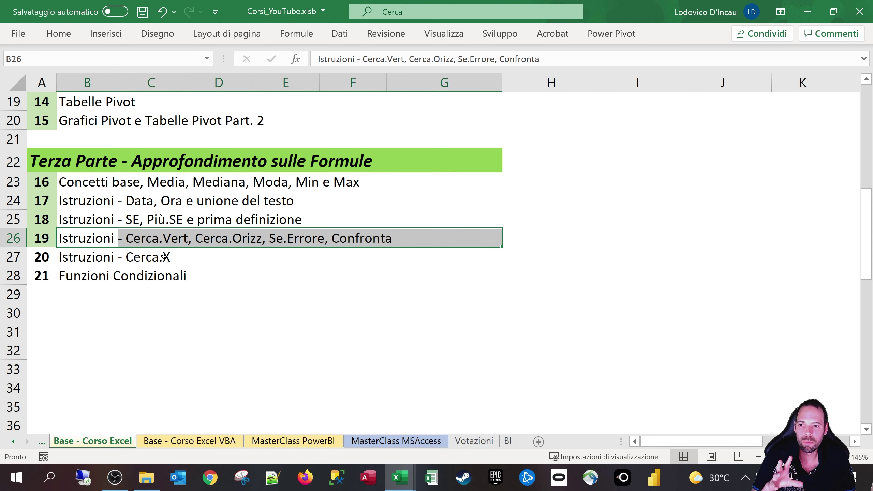
{"action": "left_click_drag", "start_coordinate": [42, 239], "coordinate": [258, 241]}
{"action": "left_click", "coordinate": [43, 240]}
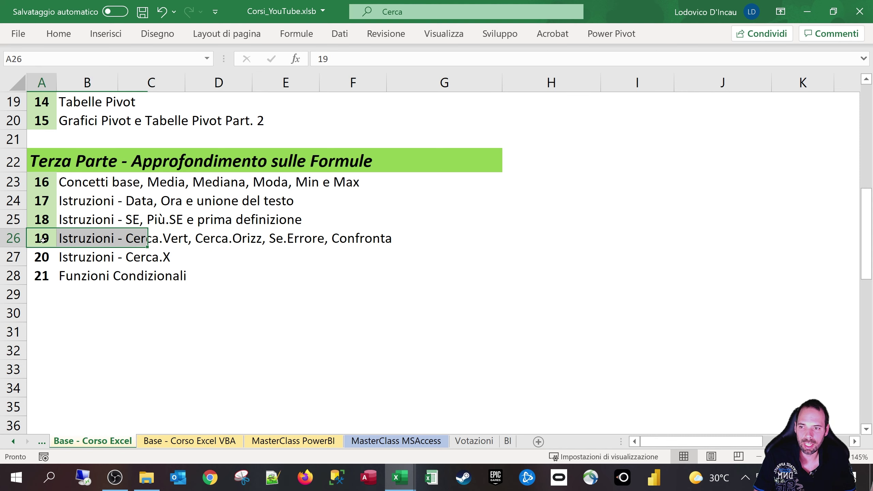
{"action": "left_click", "coordinate": [42, 256]}
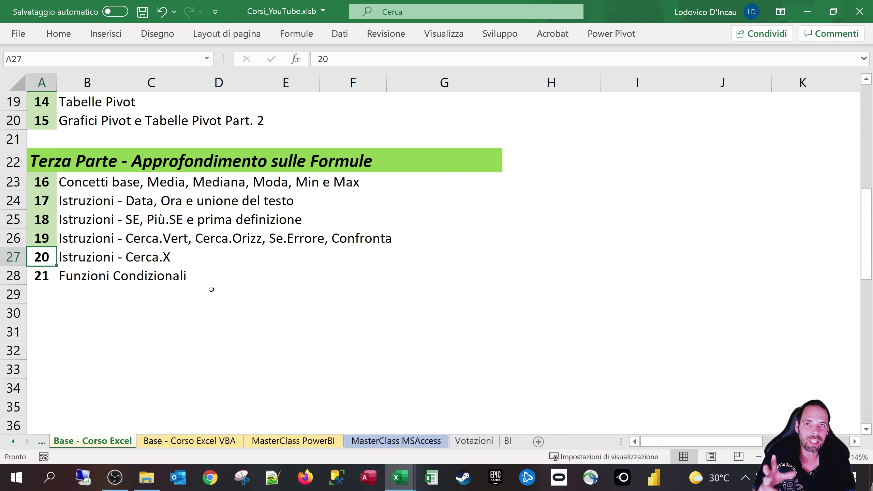
Switch to the L20_CercaX.xlsb workbook and open its Esempio1_Classici sheet
{"action": "mouse_move", "coordinate": [400, 477]}
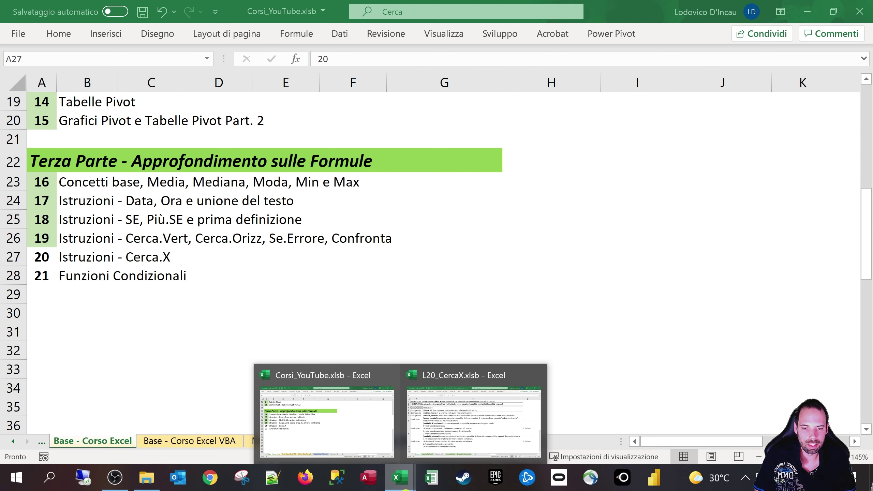
{"action": "left_click", "coordinate": [421, 428]}
{"action": "left_click", "coordinate": [137, 444]}
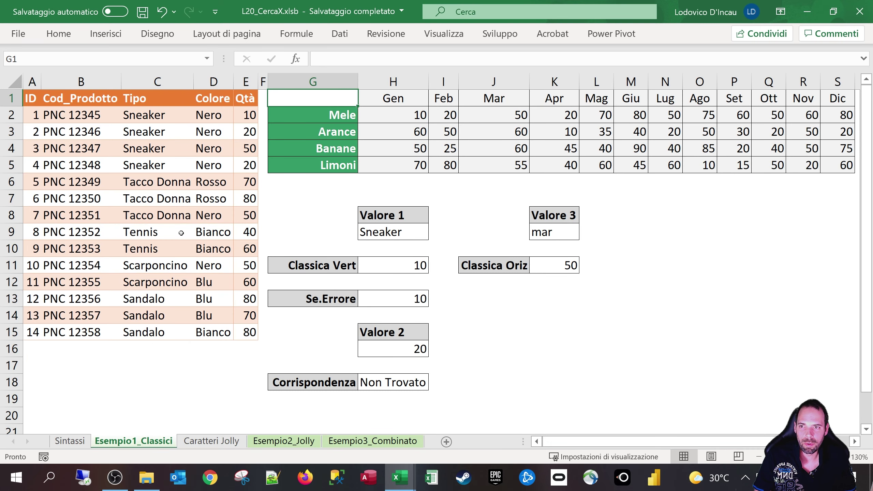
Examine the product table, comparing its ID, Tipo and Qtà columns and the first Sneaker row with its quantity
{"action": "left_click_drag", "start_coordinate": [31, 99], "coordinate": [249, 332]}
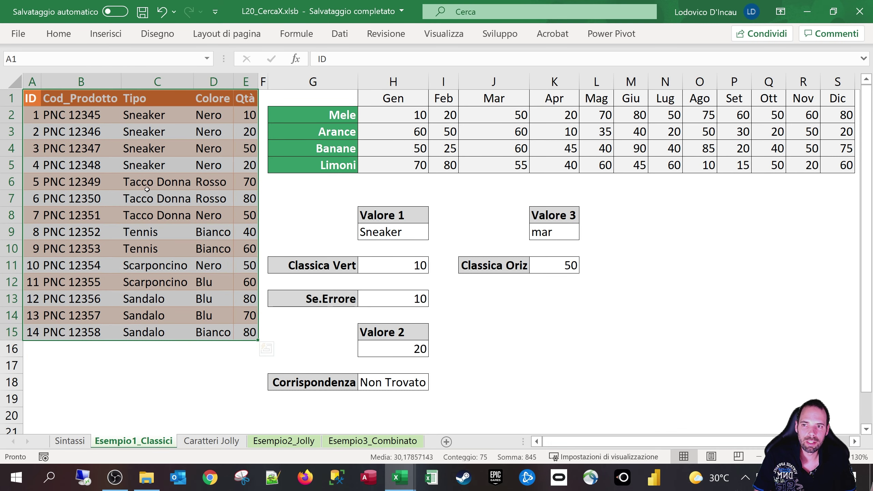
{"action": "left_click", "coordinate": [188, 199]}
{"action": "left_click_drag", "start_coordinate": [32, 99], "coordinate": [32, 332]}
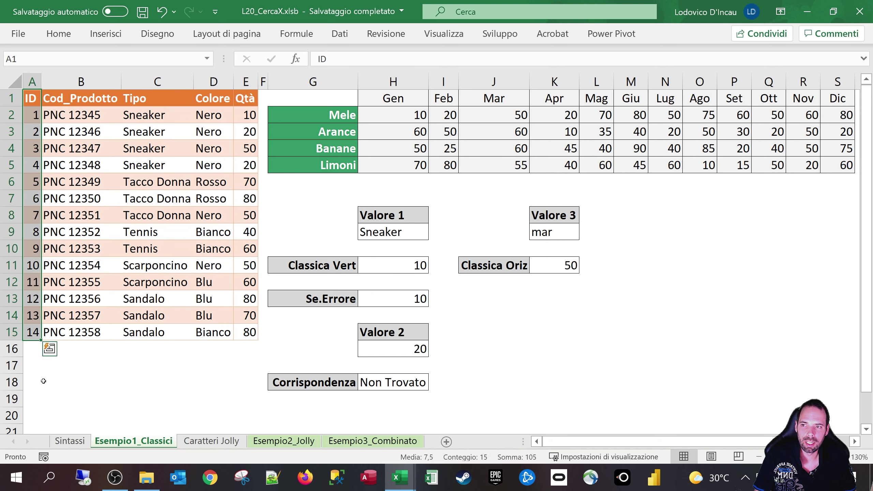
{"action": "left_click_drag", "start_coordinate": [153, 100], "coordinate": [146, 331]}
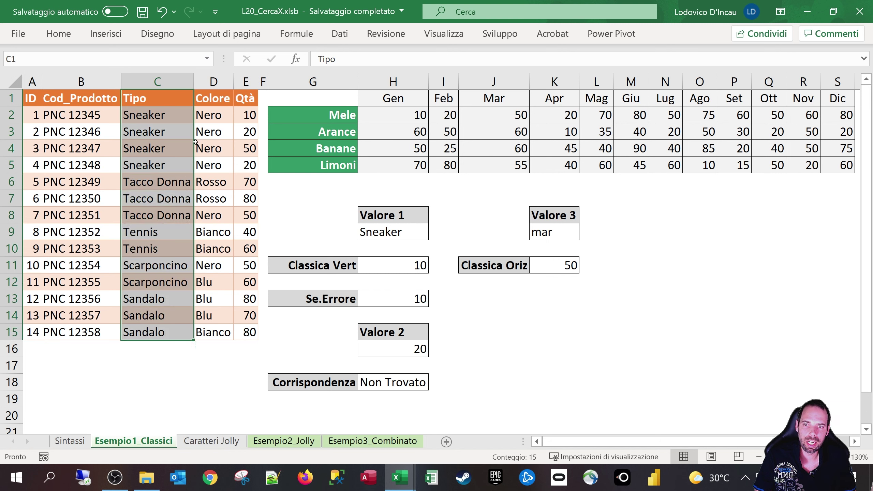
{"action": "left_click_drag", "start_coordinate": [239, 112], "coordinate": [246, 181]}
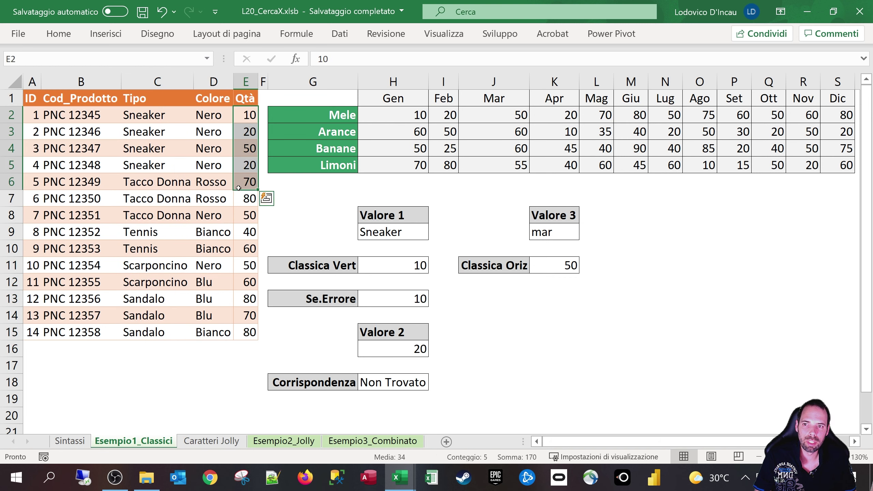
{"action": "left_click", "coordinate": [162, 115]}
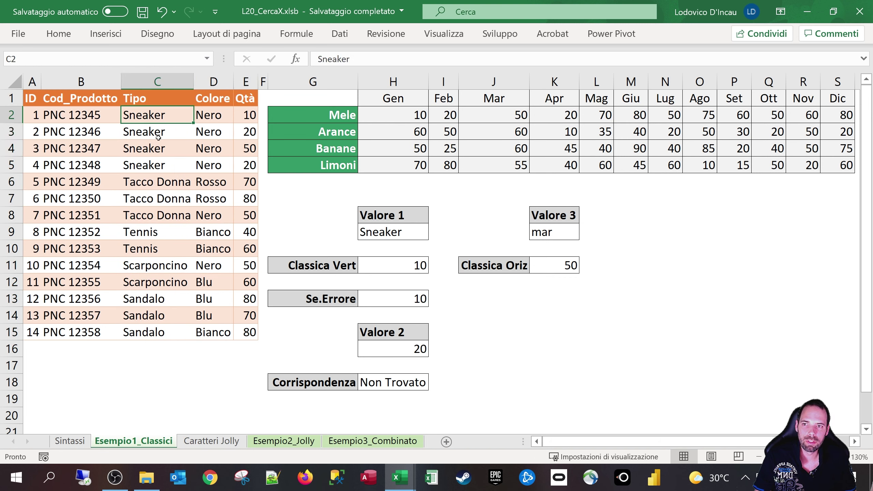
{"action": "left_click", "coordinate": [247, 116]}
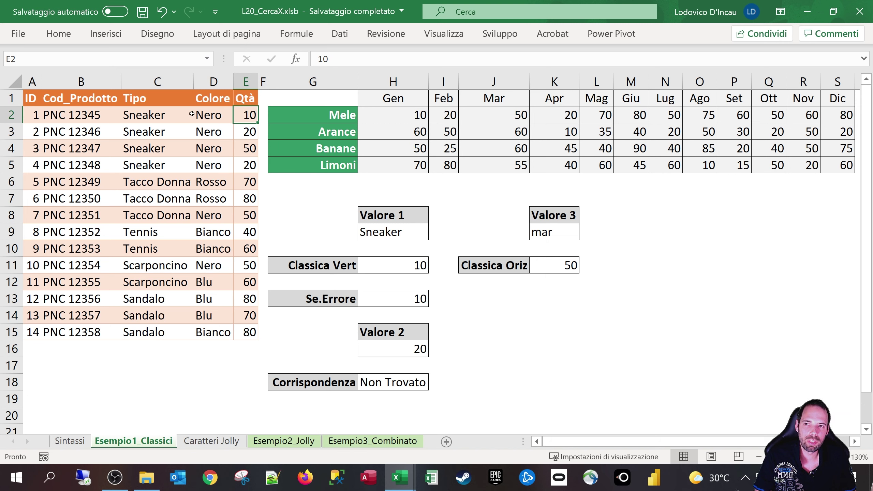
{"action": "left_click", "coordinate": [159, 115]}
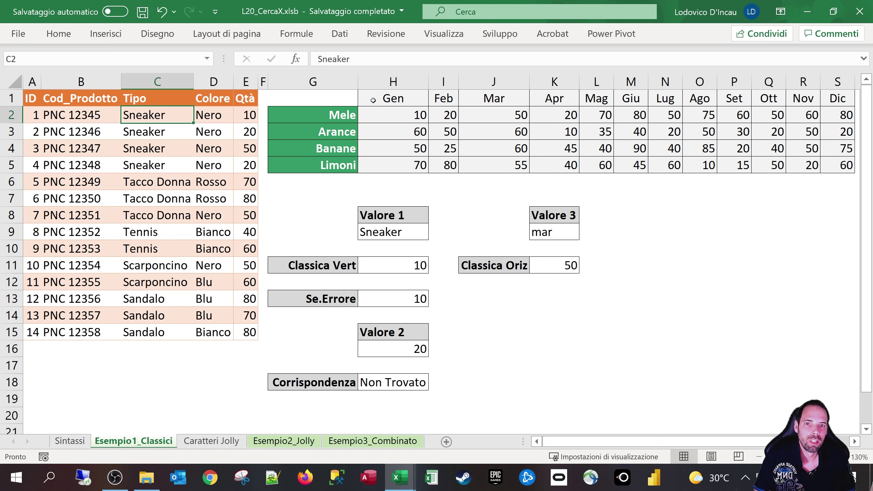
Examine the fruit table's month headers and Gen values, along with the Tipo and Valore 1 header cells
{"action": "left_click_drag", "start_coordinate": [373, 100], "coordinate": [794, 99]}
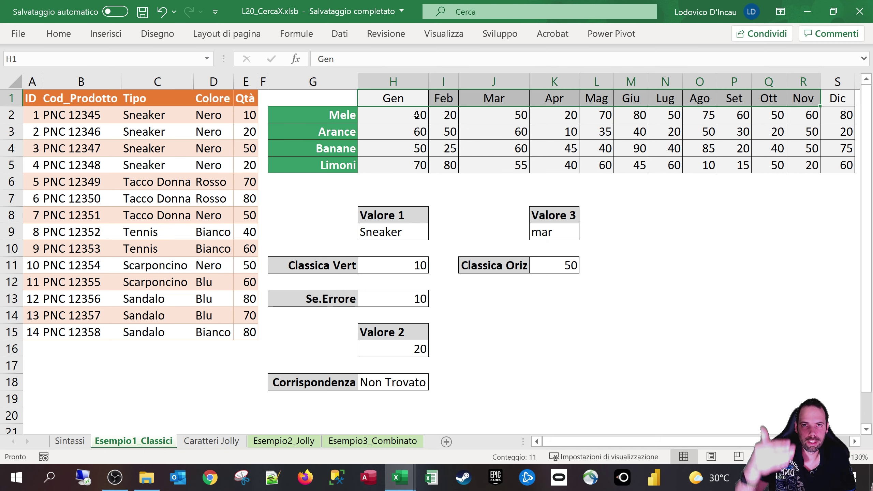
{"action": "left_click_drag", "start_coordinate": [416, 115], "coordinate": [409, 173]}
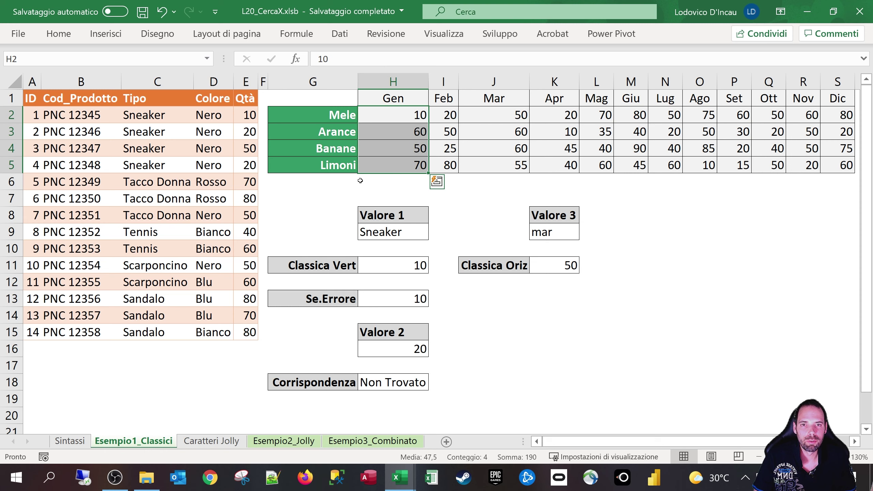
{"action": "left_click", "coordinate": [143, 104]}
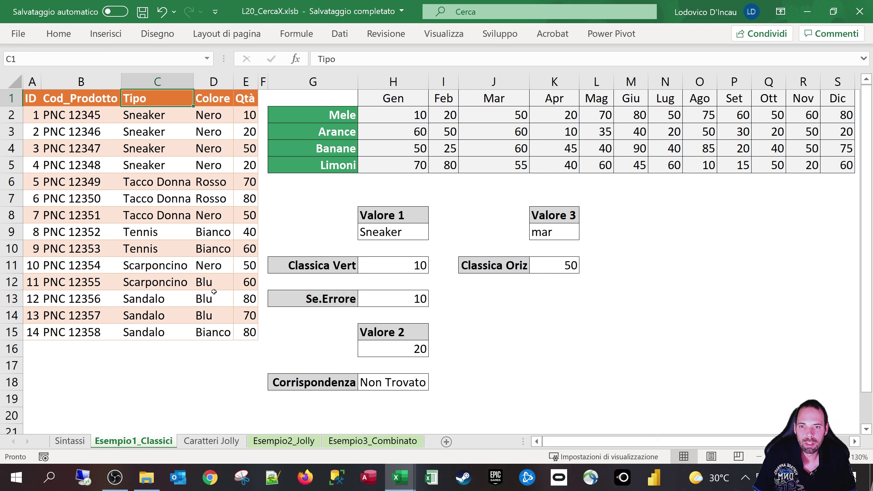
{"action": "left_click", "coordinate": [388, 212]}
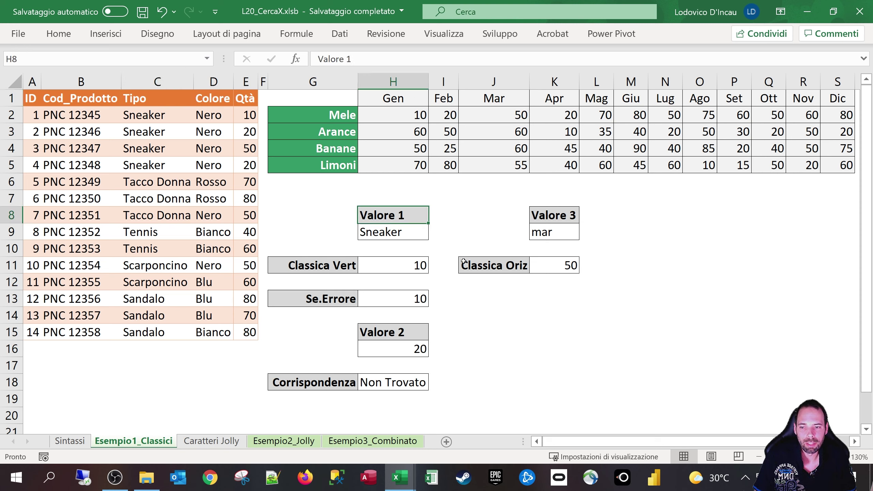
Open the Sintassi sheet and read the CERCA.X overview and its mandatory arguments Valore, matrice_ricerca and matrice_restituita
{"action": "left_click", "coordinate": [85, 443]}
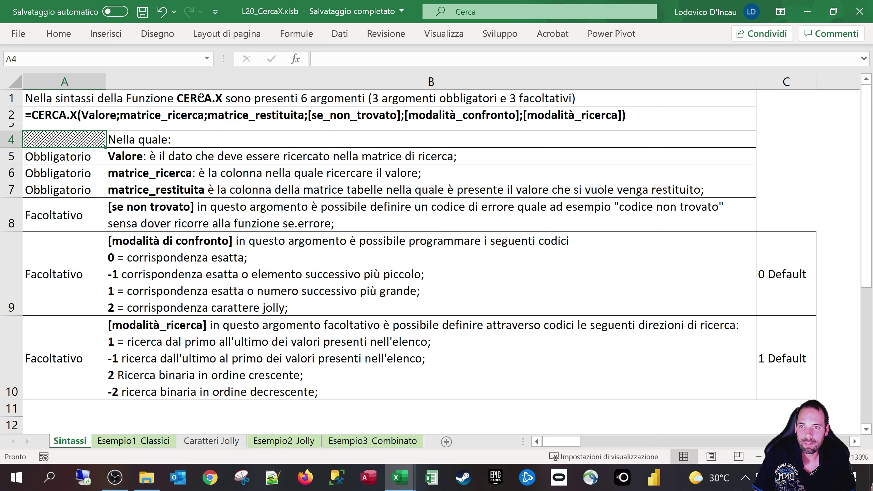
{"action": "left_click", "coordinate": [45, 99]}
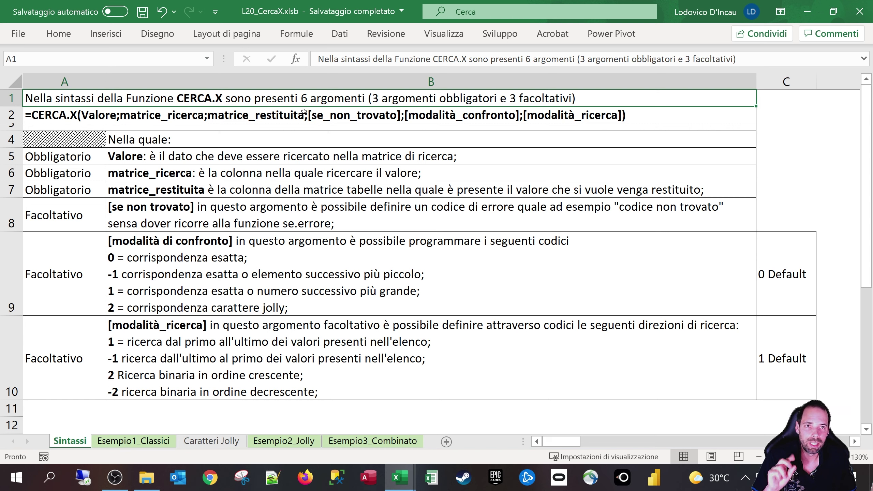
{"action": "left_click_drag", "start_coordinate": [64, 161], "coordinate": [49, 334]}
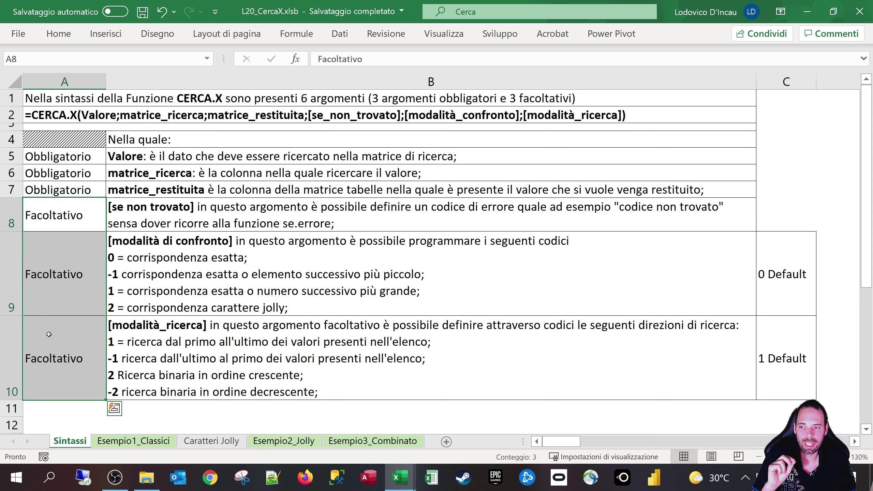
{"action": "left_click", "coordinate": [68, 162]}
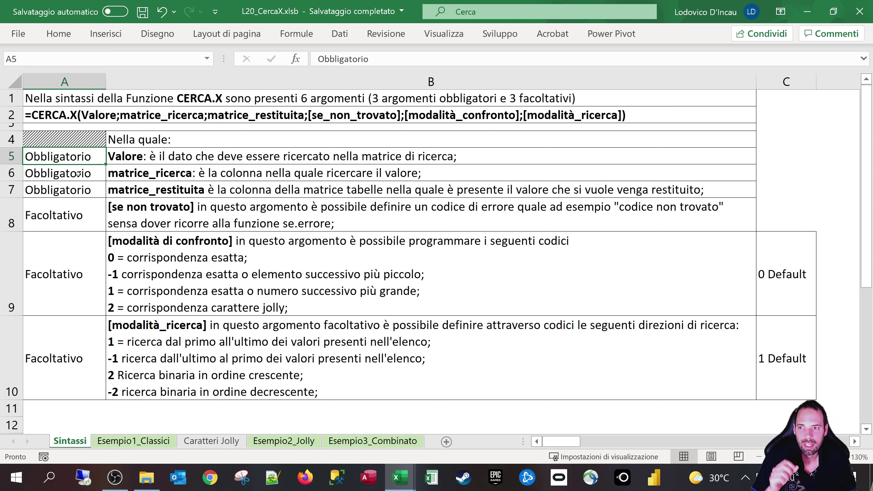
{"action": "left_click", "coordinate": [77, 174]}
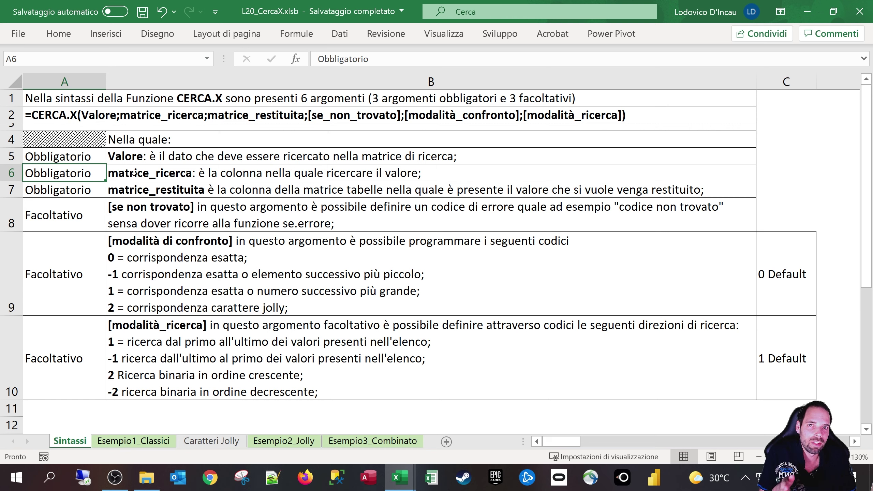
{"action": "left_click", "coordinate": [83, 190]}
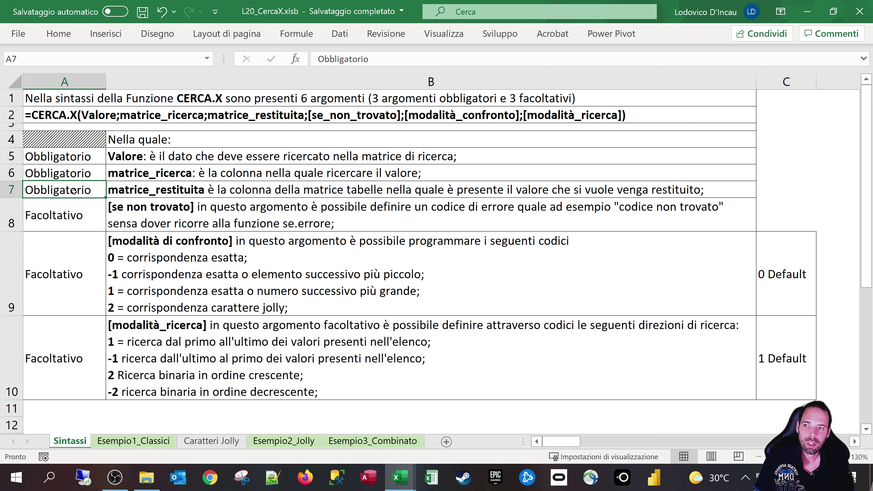
{"action": "left_click", "coordinate": [120, 191]}
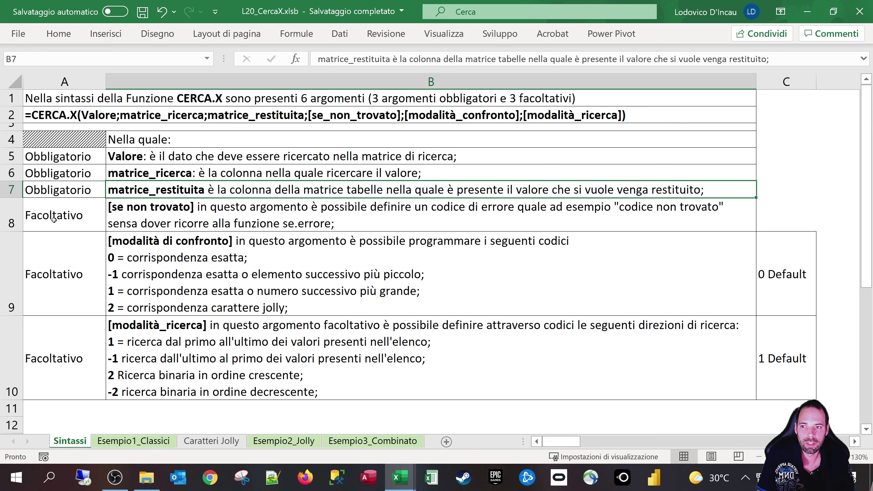
Read the descriptions of the optional CERCA.X arguments for value not found, match mode and search mode
{"action": "left_click", "coordinate": [73, 215]}
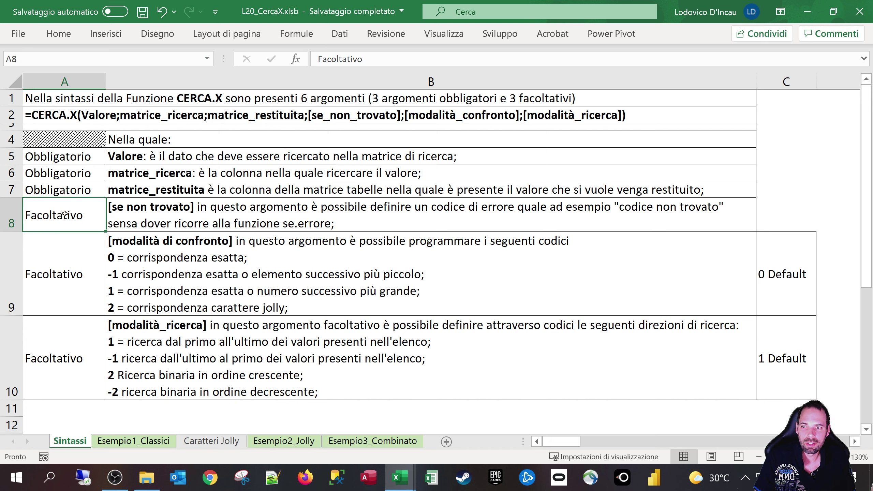
{"action": "left_click_drag", "start_coordinate": [65, 214], "coordinate": [54, 357]}
{"action": "left_click", "coordinate": [64, 210]}
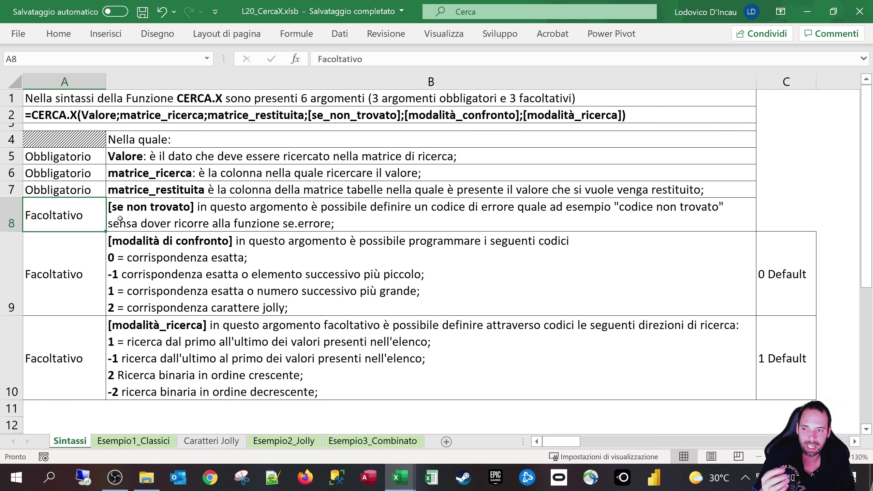
{"action": "left_click", "coordinate": [82, 274]}
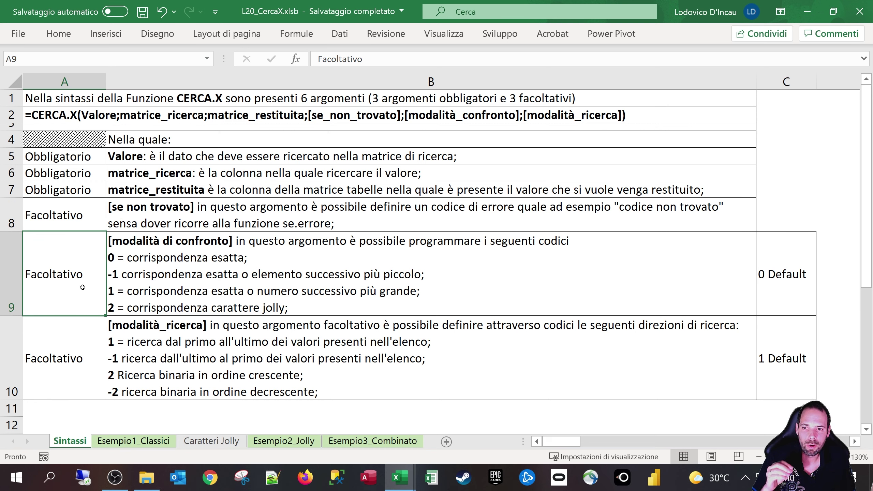
{"action": "left_click", "coordinate": [122, 262]}
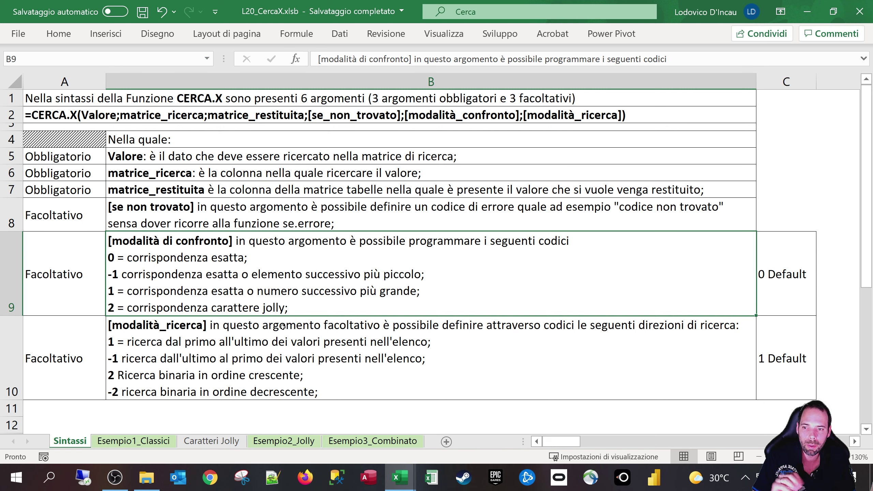
{"action": "left_click", "coordinate": [40, 362]}
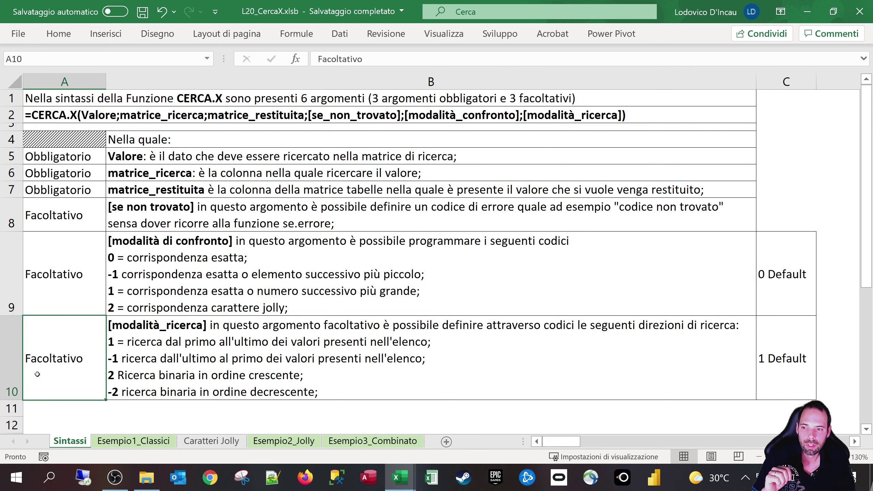
{"action": "left_click", "coordinate": [150, 371]}
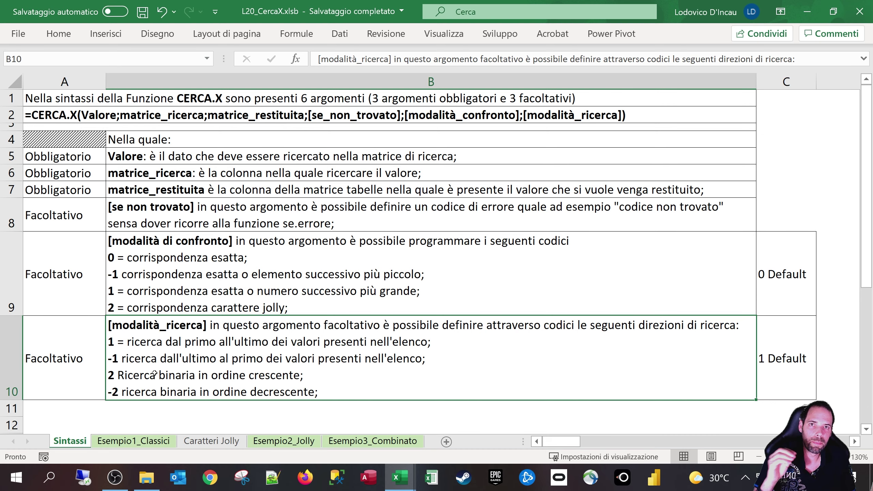
Return to the Esempio1_Classici sheet and examine the product table's Tipo, Qtà, Cod_Prodotto and ID columns
{"action": "left_click", "coordinate": [133, 441]}
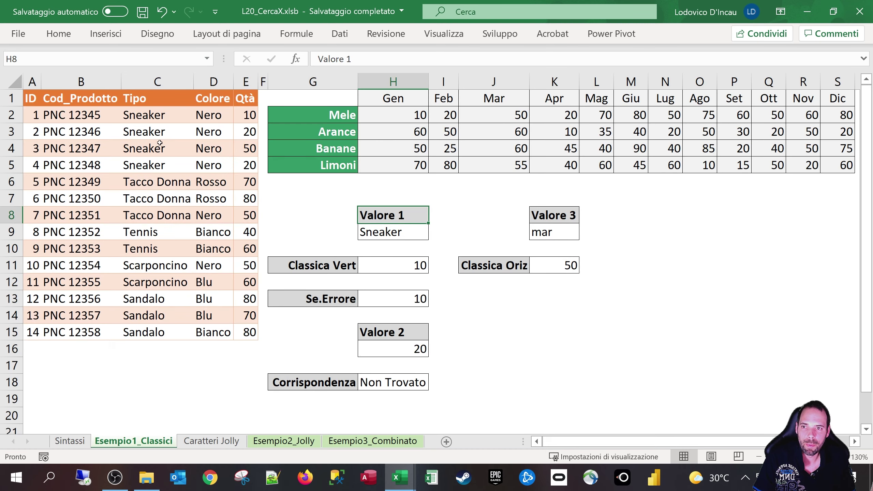
{"action": "left_click_drag", "start_coordinate": [156, 134], "coordinate": [157, 177]}
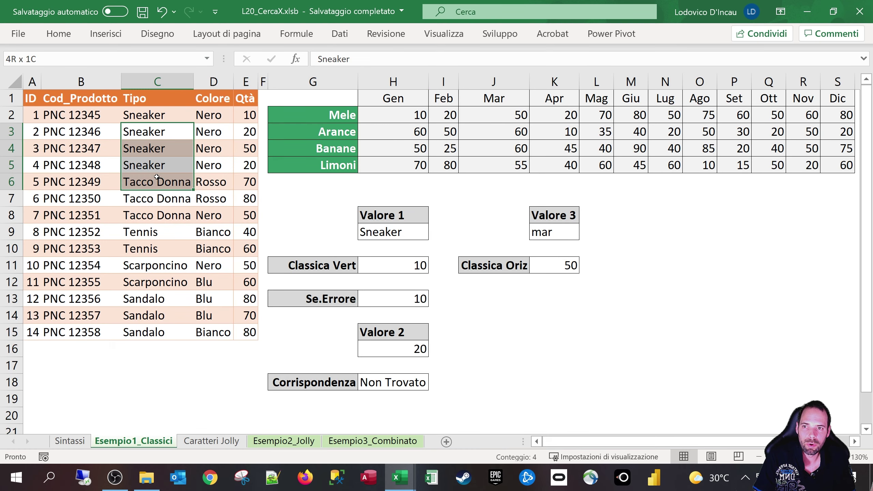
{"action": "left_click", "coordinate": [250, 114]}
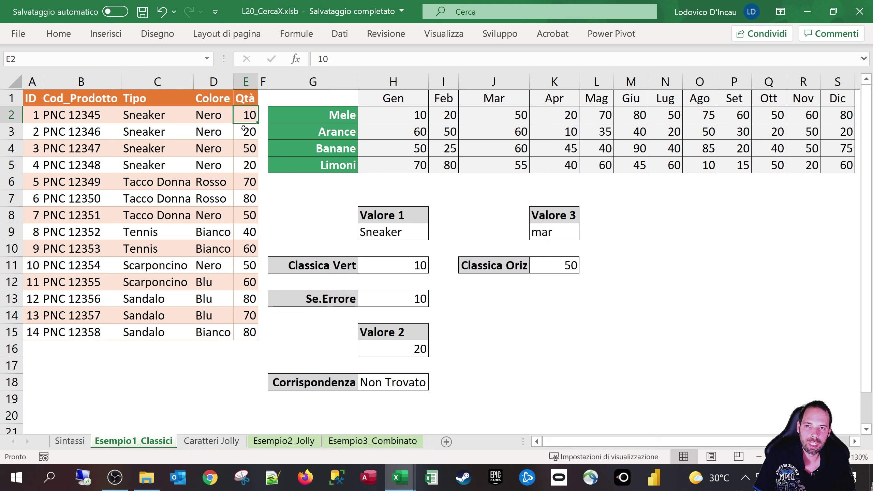
{"action": "left_click", "coordinate": [43, 104]}
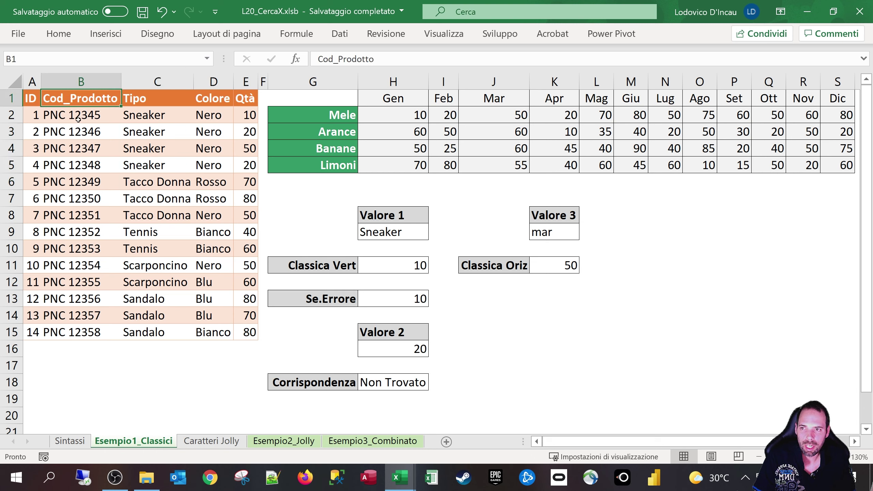
{"action": "left_click", "coordinate": [36, 99]}
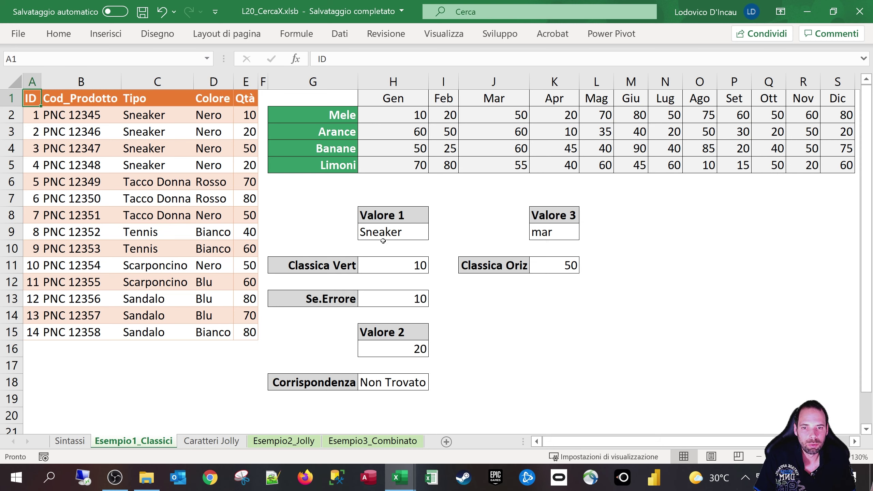
Examine the Valore 1 lookup value and the CERCA.X formula in the Classica Vert result cell H11
{"action": "left_click", "coordinate": [392, 232]}
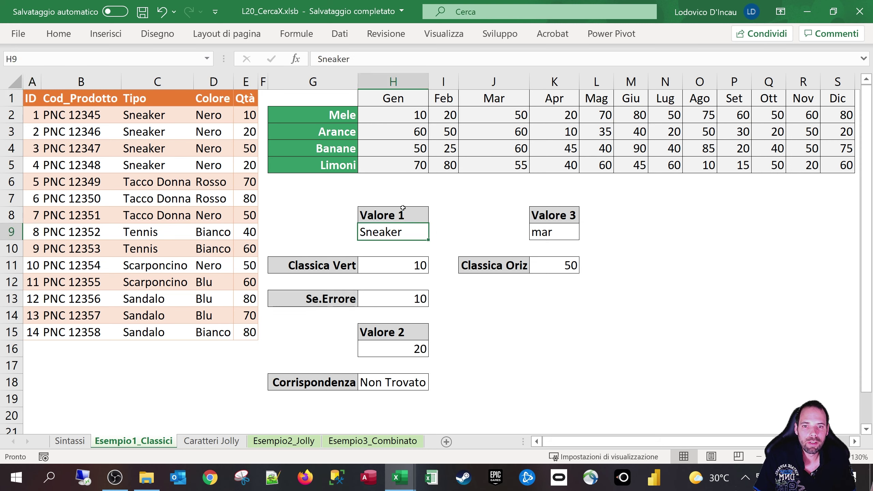
{"action": "left_click", "coordinate": [331, 263]}
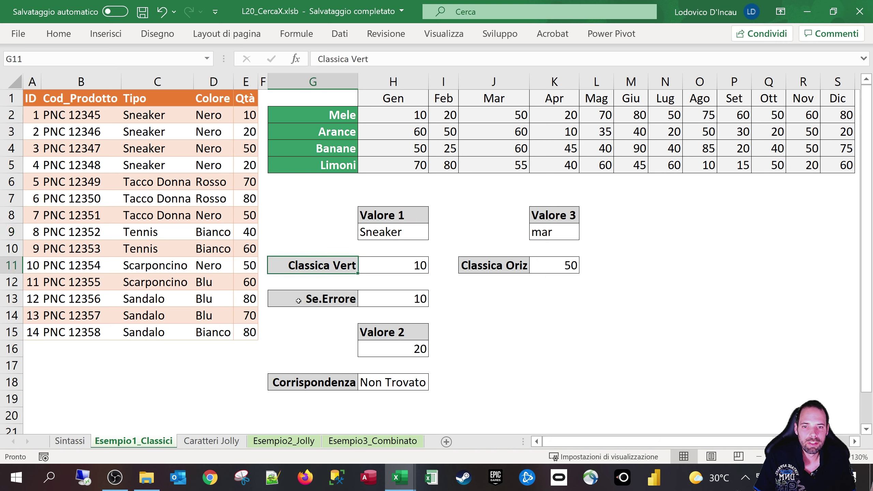
{"action": "left_click", "coordinate": [393, 265]}
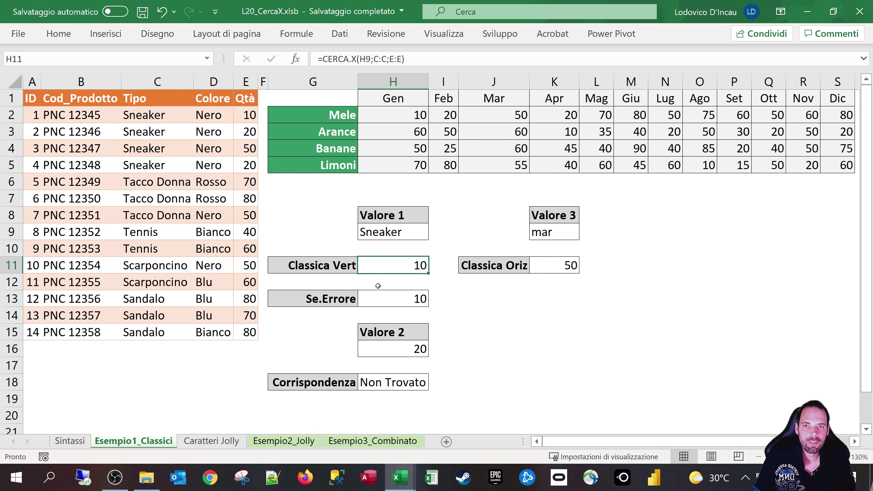
{"action": "left_click", "coordinate": [353, 59]}
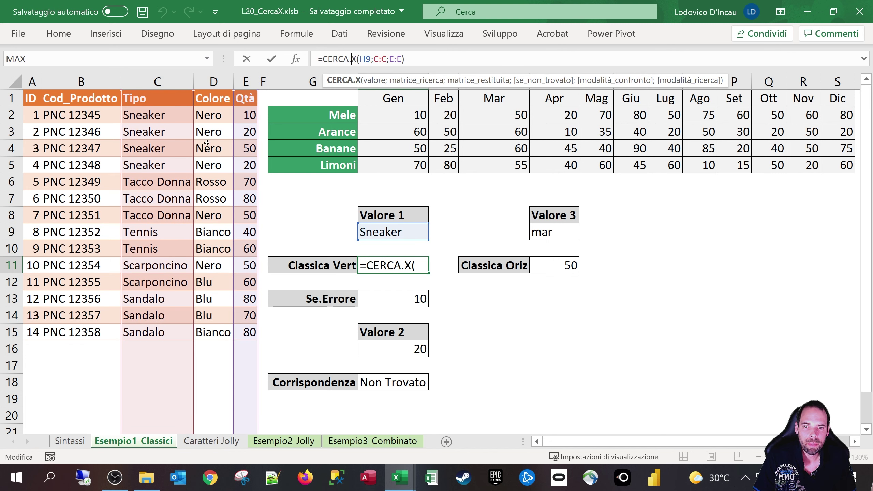
{"action": "key", "text": "Escape"}
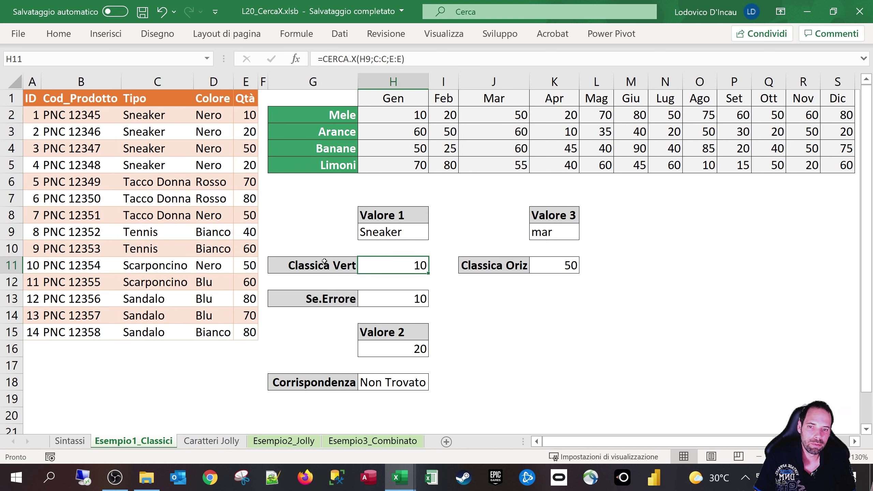
Open the Classica Vert formula under screen magnification and inspect its valore argument H9 alongside the Valore 1 cell
{"action": "double_click", "coordinate": [394, 269]}
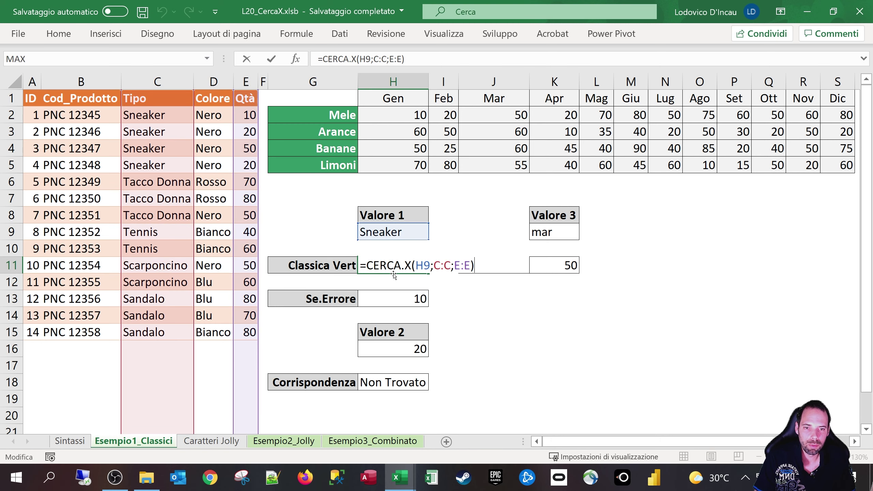
{"action": "key", "text": "super+plus"}
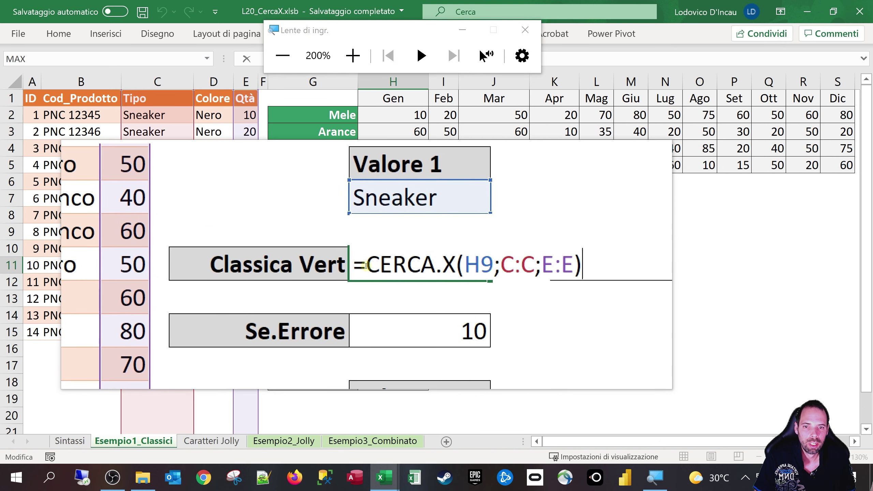
{"action": "left_click", "coordinate": [403, 268]}
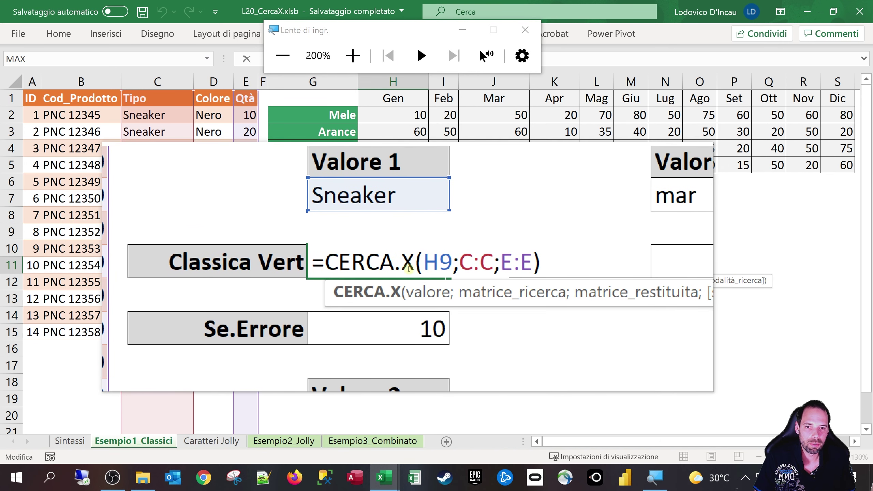
{"action": "left_click", "coordinate": [417, 265]}
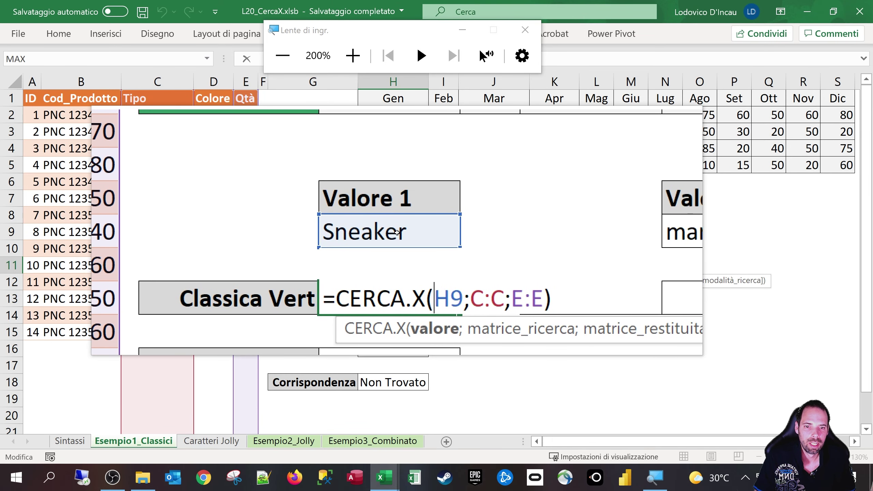
{"action": "left_click", "coordinate": [397, 232]}
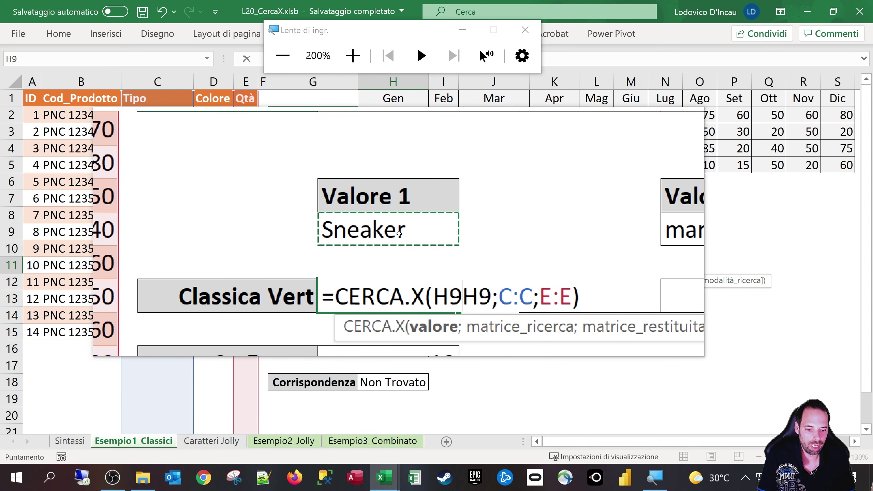
{"action": "key", "text": "BackSpace"}
{"action": "key", "text": "BackSpace"}
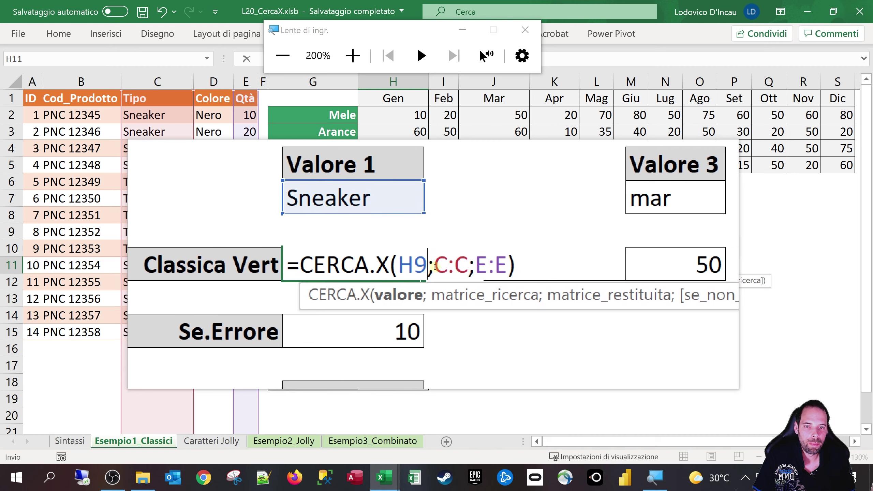
Inspect the formula's matrice_ricerca argument C:C and compare it with the magnified Tipo column
{"action": "left_click", "coordinate": [435, 267]}
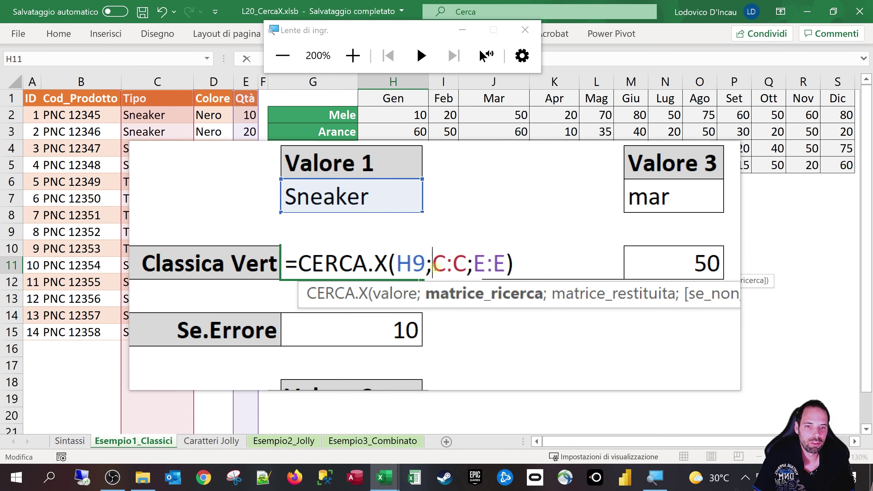
{"action": "left_click_drag", "start_coordinate": [451, 267], "coordinate": [434, 268]}
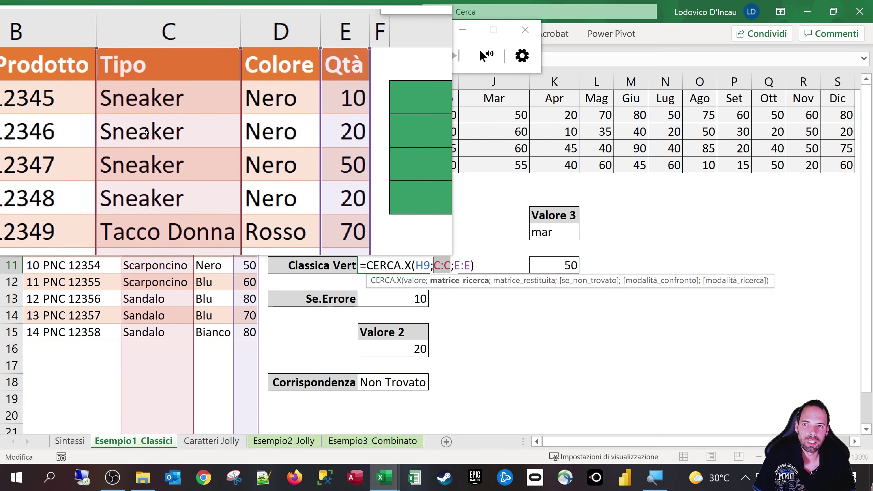
{"action": "key", "text": "super+Escape"}
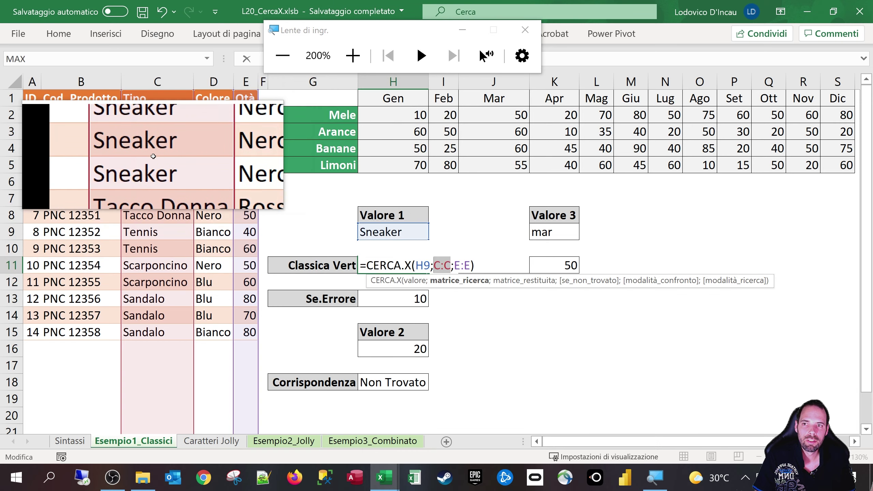
Try limiting the search range in H11 to C1:C15, and set it back to the whole column C:C
{"action": "left_click", "coordinate": [162, 83]}
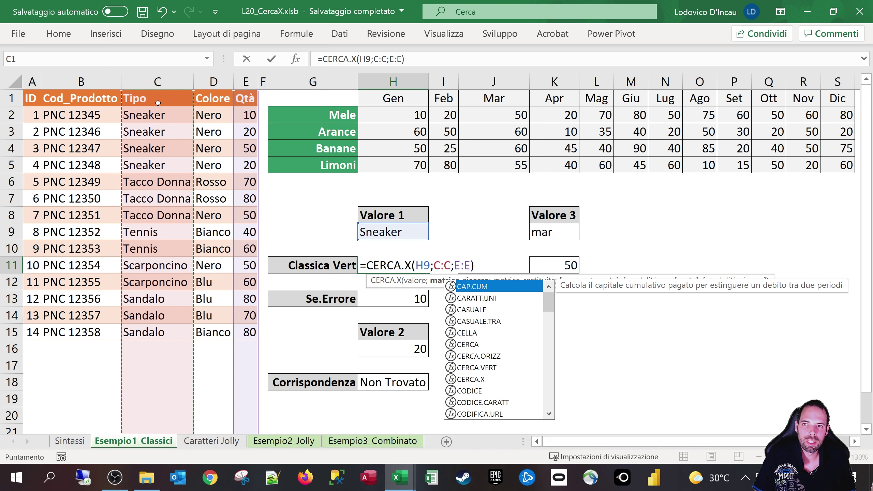
{"action": "left_click_drag", "start_coordinate": [158, 103], "coordinate": [157, 332]}
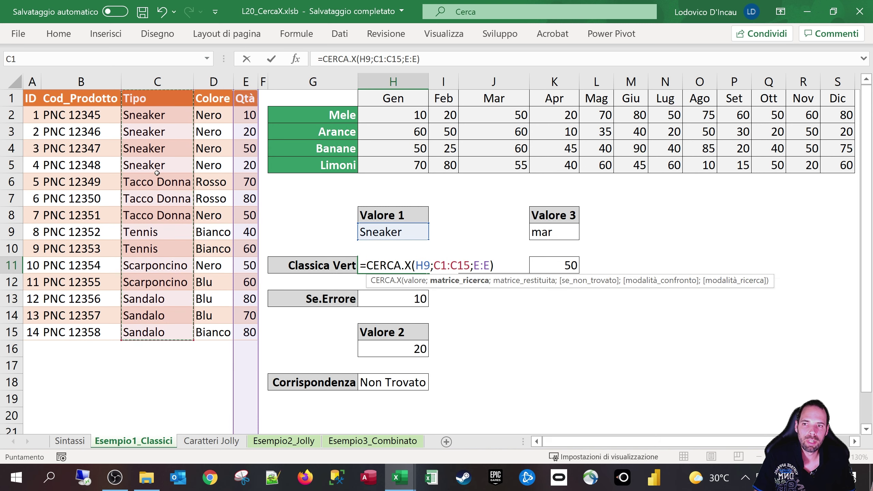
{"action": "left_click", "coordinate": [150, 82]}
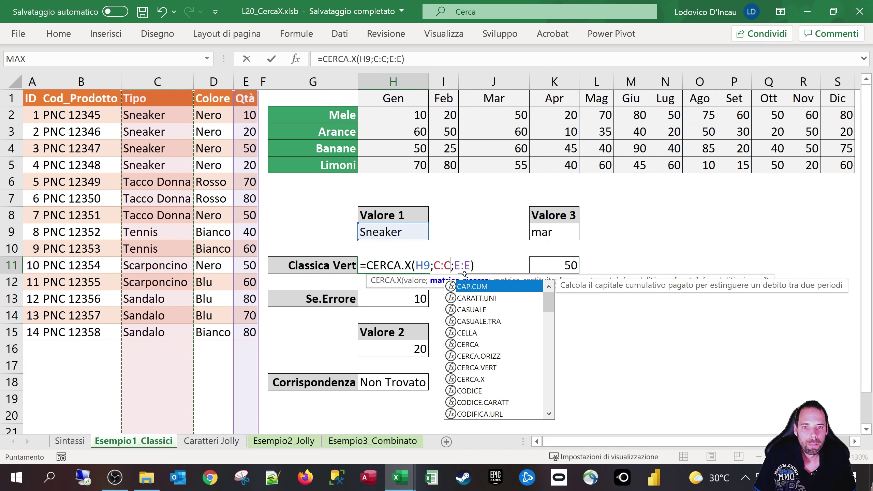
{"action": "left_click", "coordinate": [437, 266]}
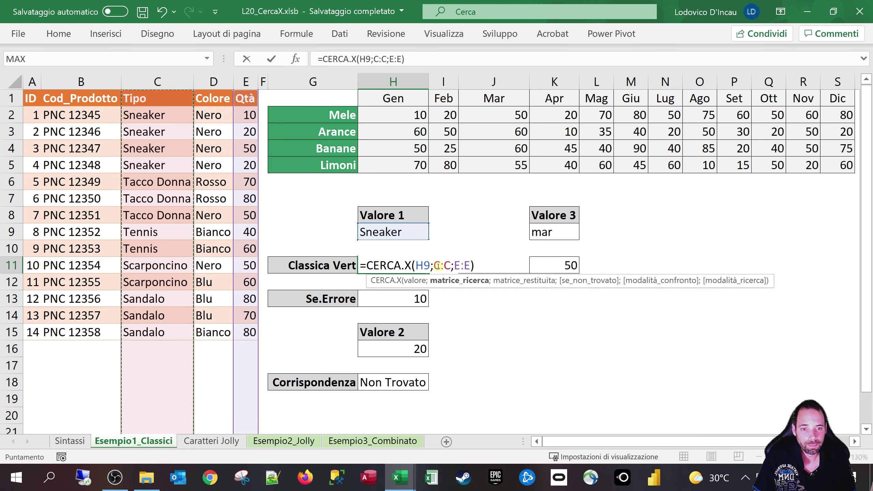
Magnify the Classica Vert formula and inspect its matrice_restituita argument E:E against the Qtà column
{"action": "key", "text": "super+plus"}
{"action": "left_click", "coordinate": [453, 265]}
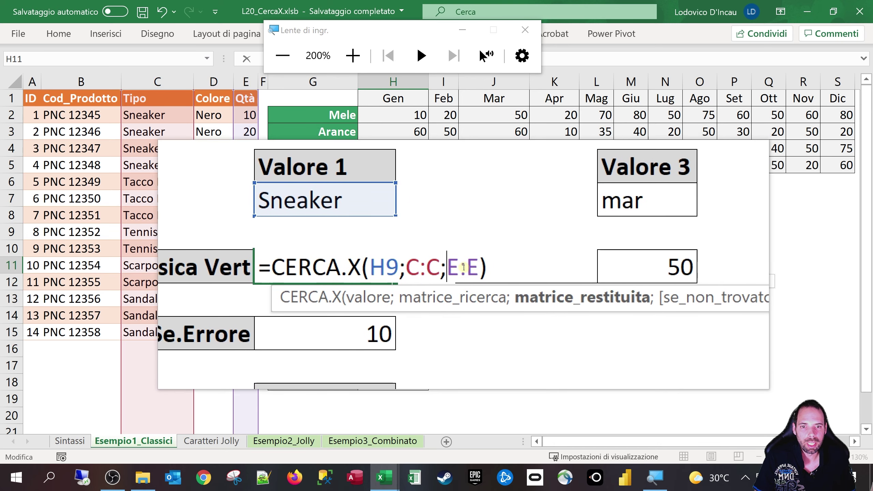
{"action": "key", "text": "super+Escape"}
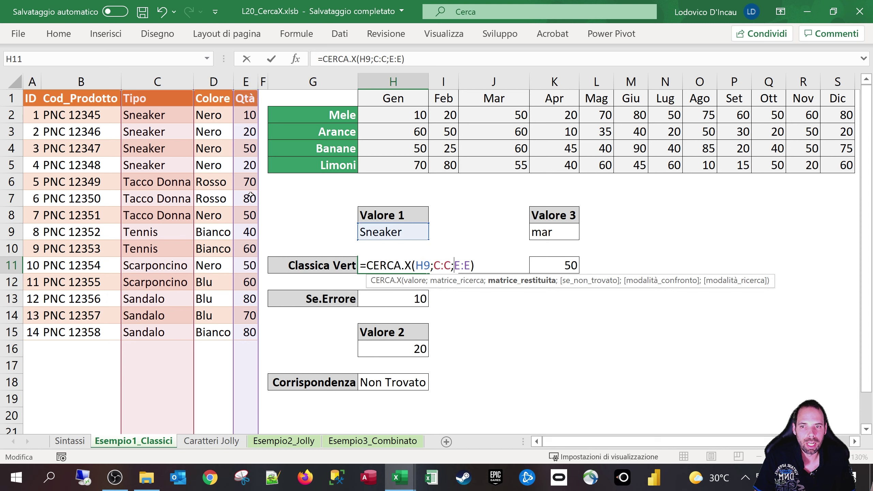
Try limiting the Classica Vert formula to C1:C15 as search range and E1:E15 as return range
{"action": "left_click_drag", "start_coordinate": [160, 105], "coordinate": [159, 337]}
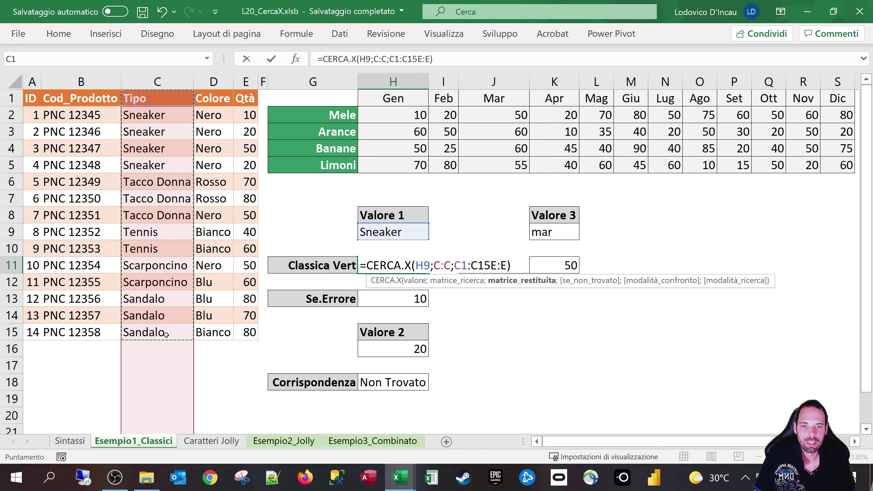
{"action": "key", "text": "Escape"}
{"action": "double_click", "coordinate": [394, 264]}
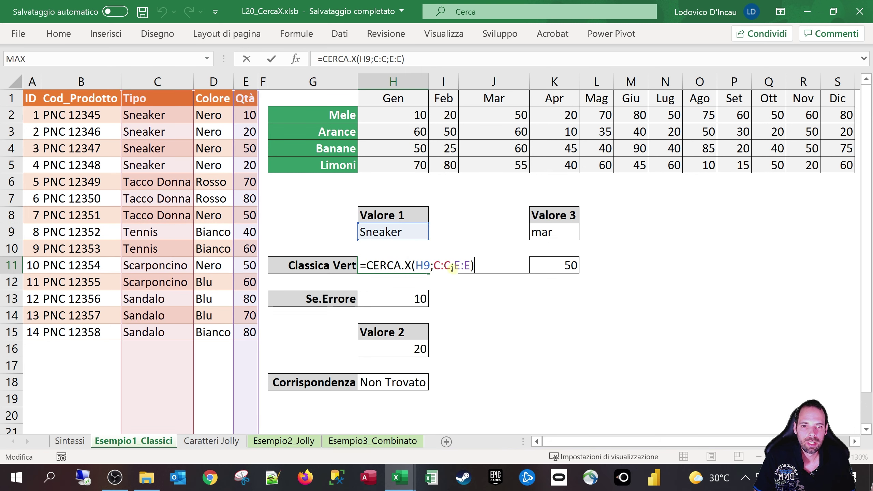
{"action": "left_click_drag", "start_coordinate": [438, 270], "coordinate": [434, 270]}
{"action": "left_click_drag", "start_coordinate": [160, 100], "coordinate": [171, 330]}
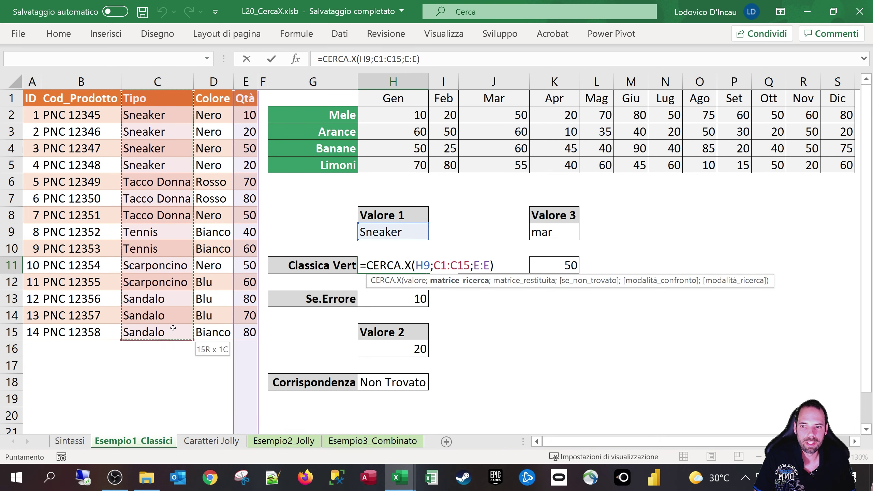
{"action": "left_click_drag", "start_coordinate": [492, 265], "coordinate": [473, 265]}
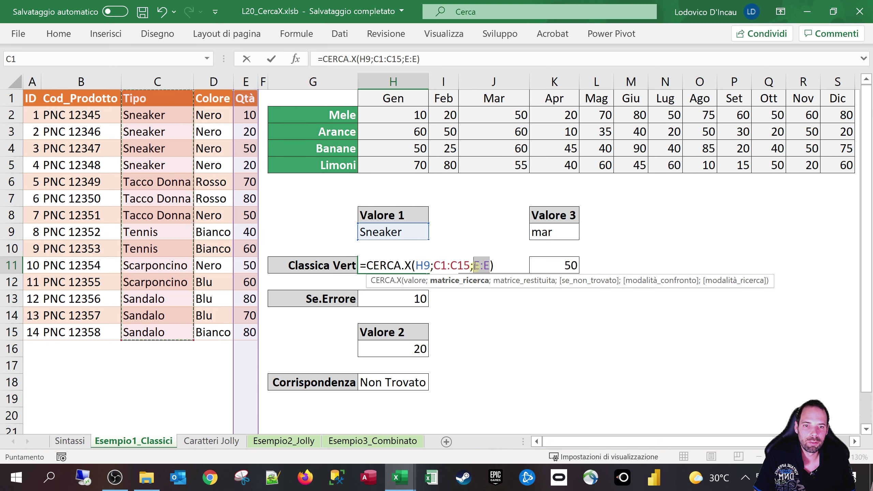
{"action": "left_click_drag", "start_coordinate": [244, 99], "coordinate": [247, 332]}
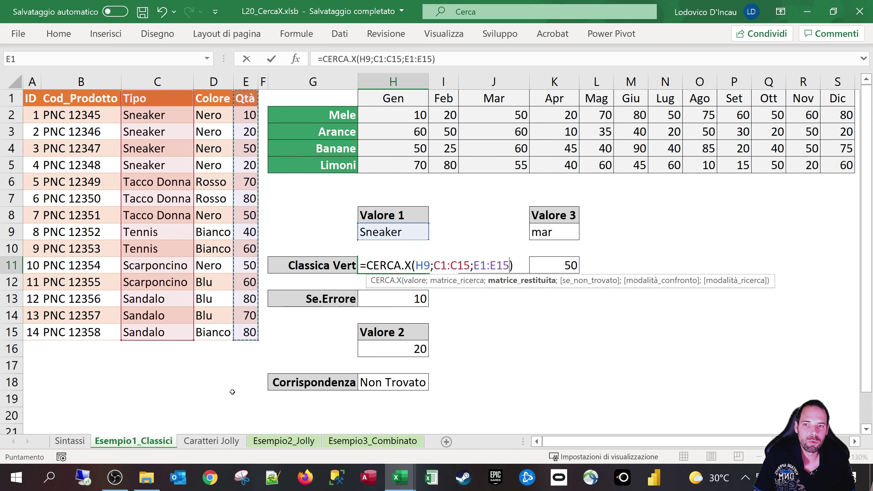
Try return ranges of differing length in the H11 formula: E4:E15, E1:E15 and E5:E15
{"action": "left_click_drag", "start_coordinate": [246, 148], "coordinate": [247, 332]}
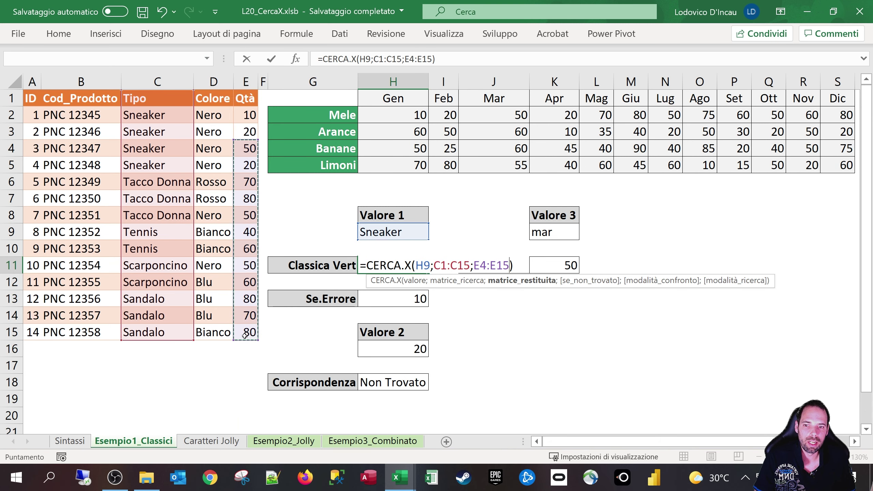
{"action": "left_click_drag", "start_coordinate": [244, 104], "coordinate": [247, 332]}
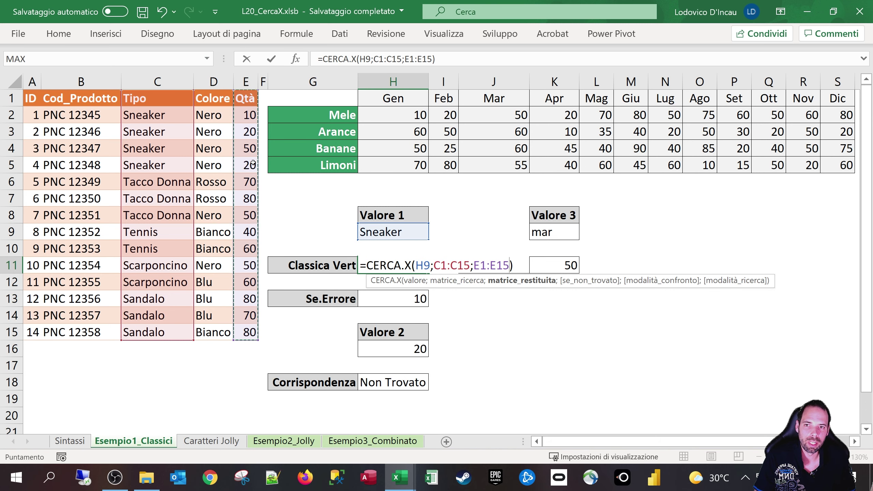
{"action": "left_click_drag", "start_coordinate": [248, 166], "coordinate": [250, 332]}
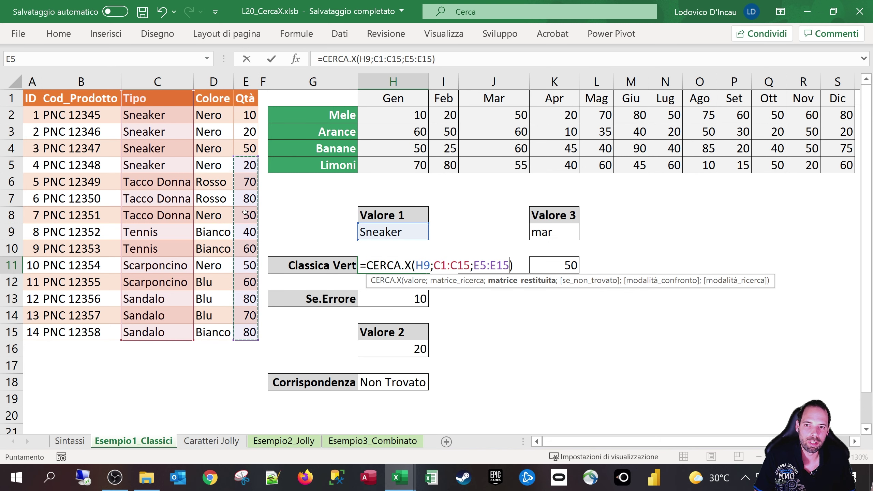
Restore the Classica Vert formula to the whole-column ranges C:C and E:E and leave cell editing
{"action": "left_click", "coordinate": [246, 81]}
{"action": "key", "text": "Return"}
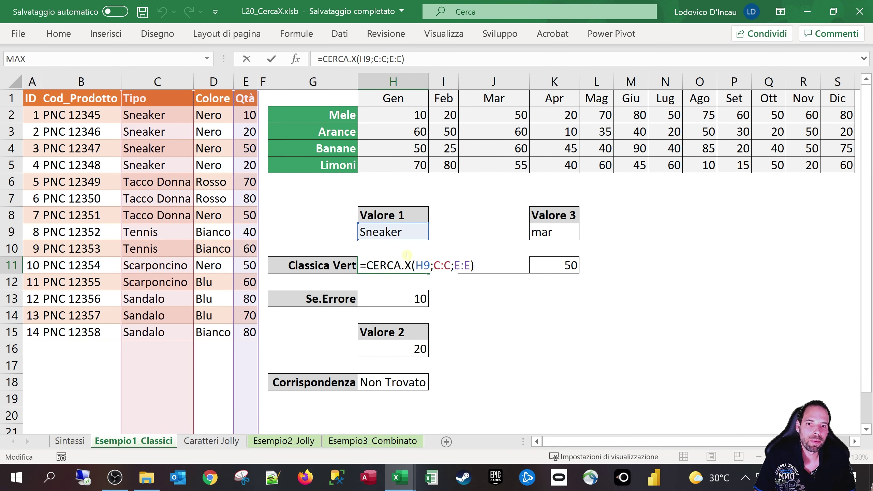
{"action": "key", "text": "Escape"}
Examine the Valore 1 lookup value and compare the Qtà values of the four Sneaker rows
{"action": "left_click", "coordinate": [381, 233]}
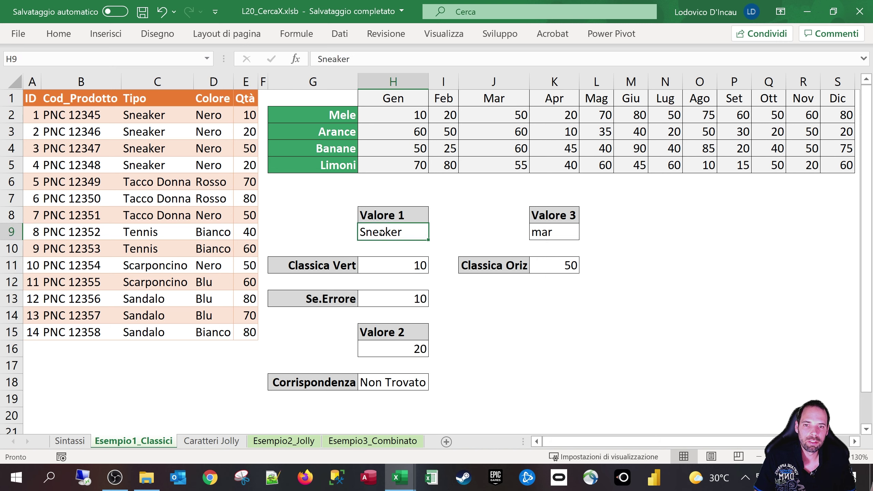
{"action": "left_click", "coordinate": [251, 117]}
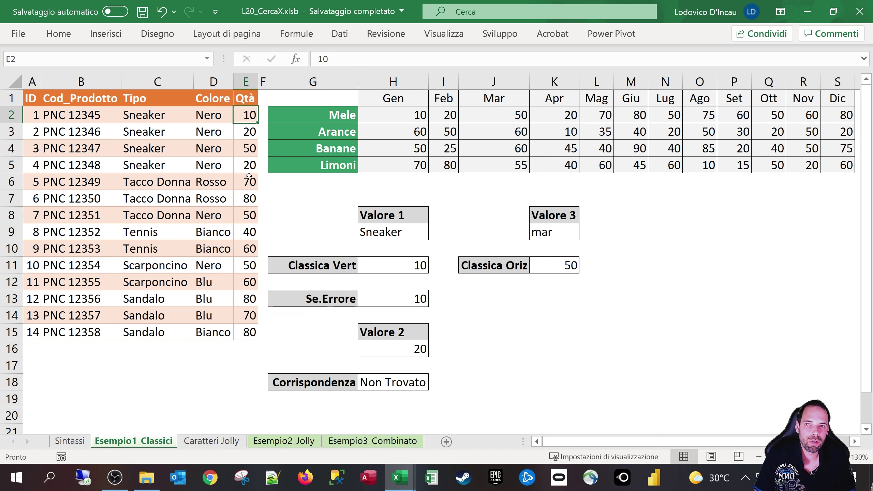
{"action": "left_click", "coordinate": [252, 133]}
{"action": "left_click", "coordinate": [251, 150]}
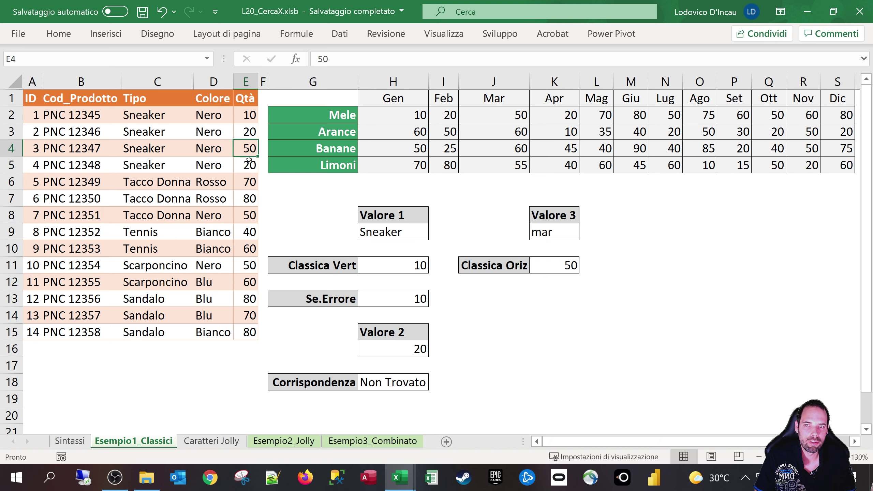
{"action": "left_click", "coordinate": [249, 167]}
{"action": "left_click", "coordinate": [249, 115]}
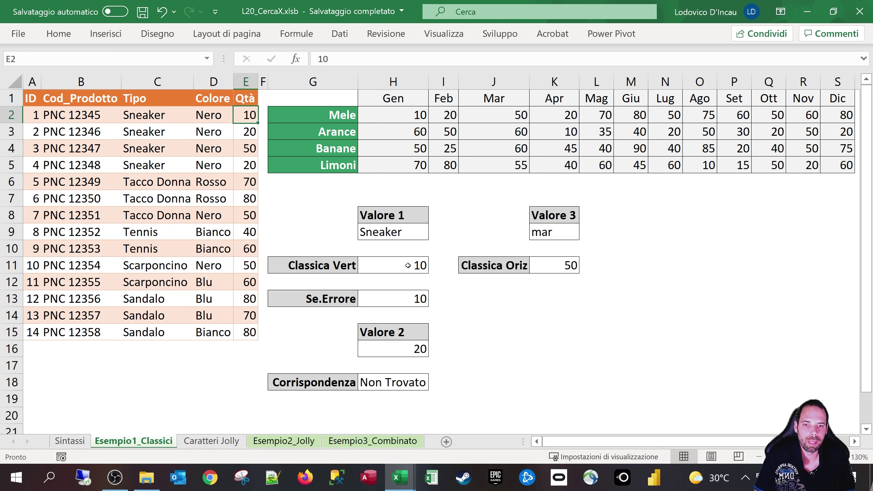
Set the Valore 1 lookup value in H9 to Tacco Donna
{"action": "left_click", "coordinate": [398, 228]}
{"action": "type", "text": "Tacco Donna"}
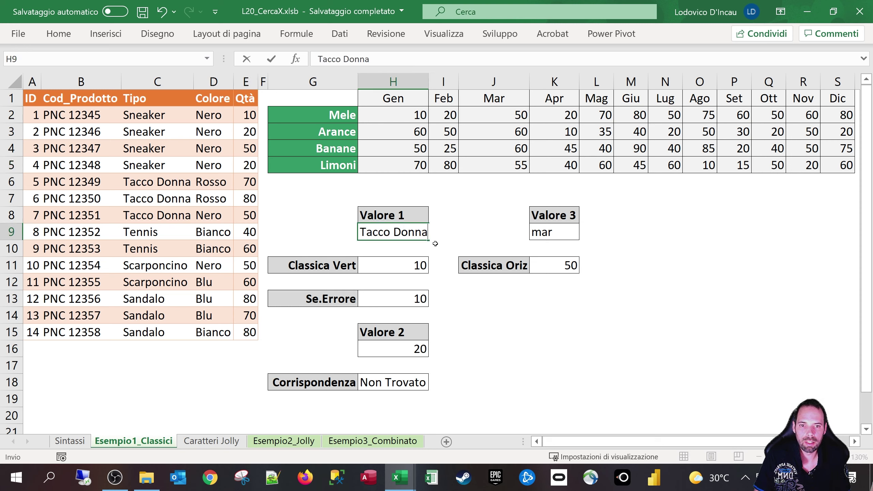
{"action": "key", "text": "Return"}
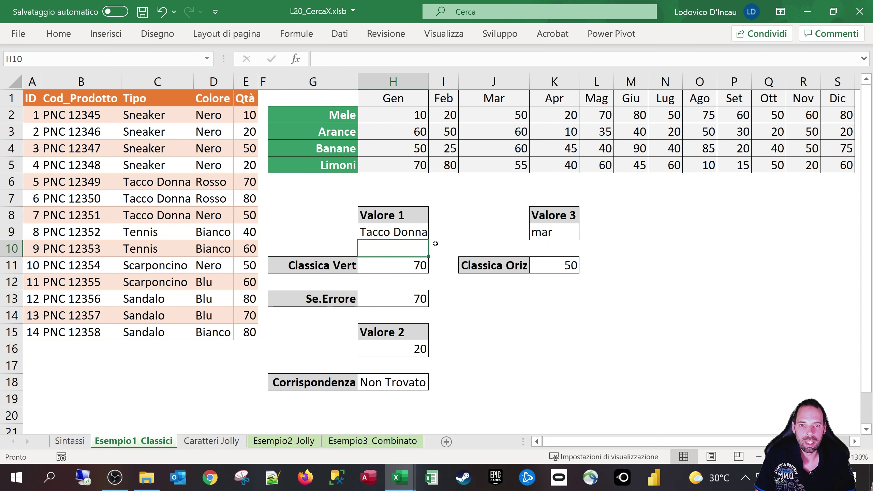
Check the first Tacco Donna quantity in the Qtà column and undo the last Valore 1 change
{"action": "left_click", "coordinate": [241, 186]}
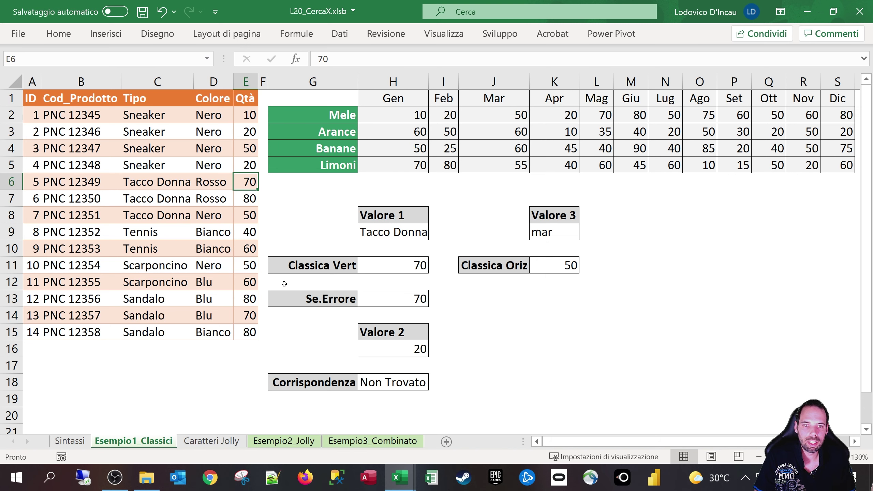
{"action": "left_click", "coordinate": [390, 269]}
{"action": "key", "text": "ctrl+z"}
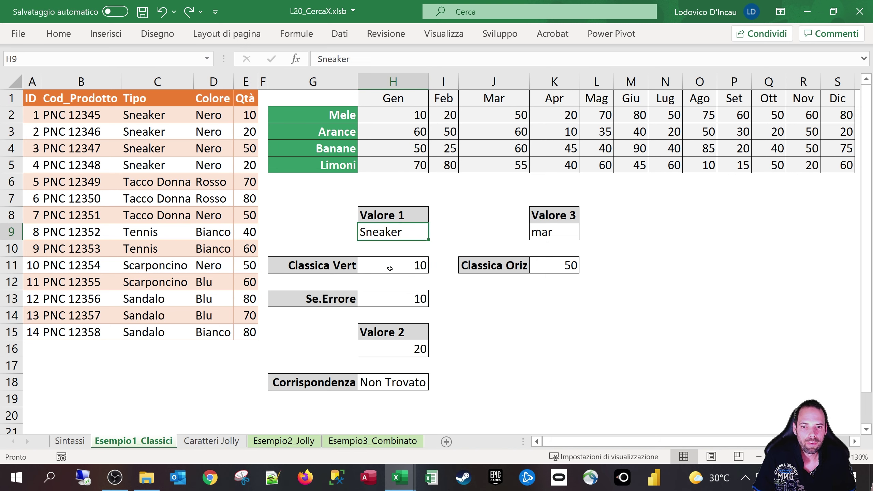
Check the Se.Errore formula and set the Valore 1 lookup value in H9 to the misspelled Sneake
{"action": "left_click", "coordinate": [370, 299]}
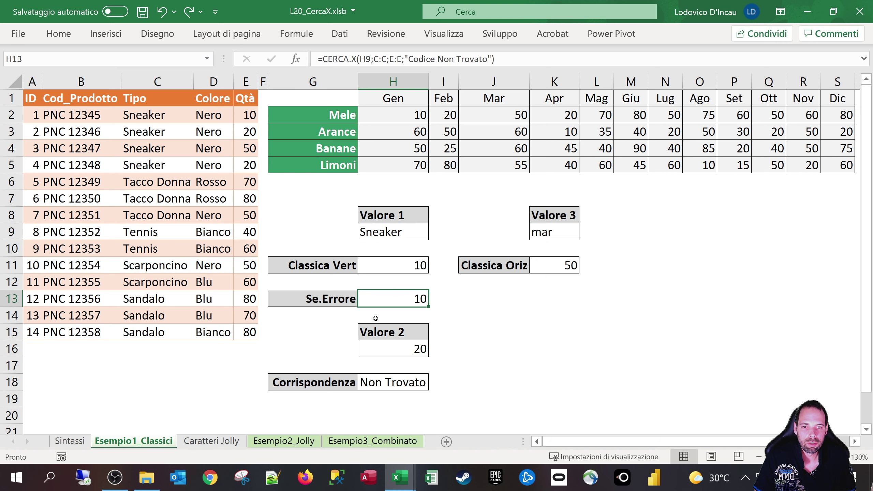
{"action": "double_click", "coordinate": [415, 232]}
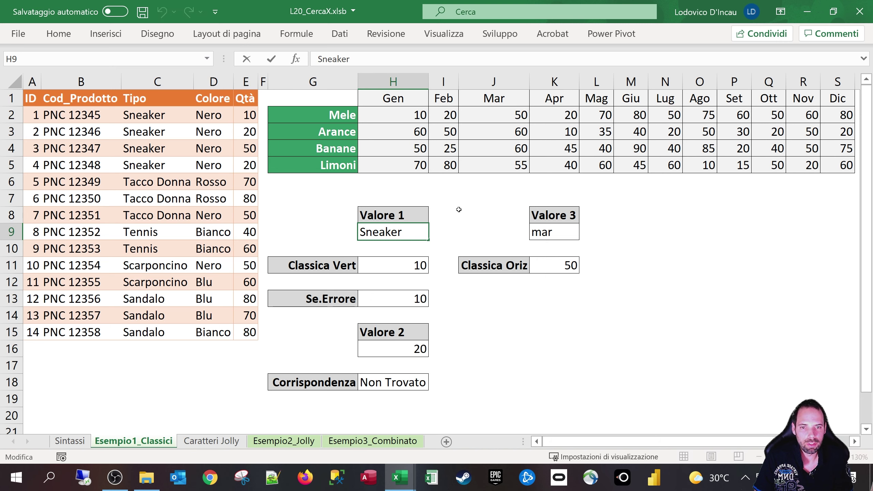
{"action": "key", "text": "BackSpace"}
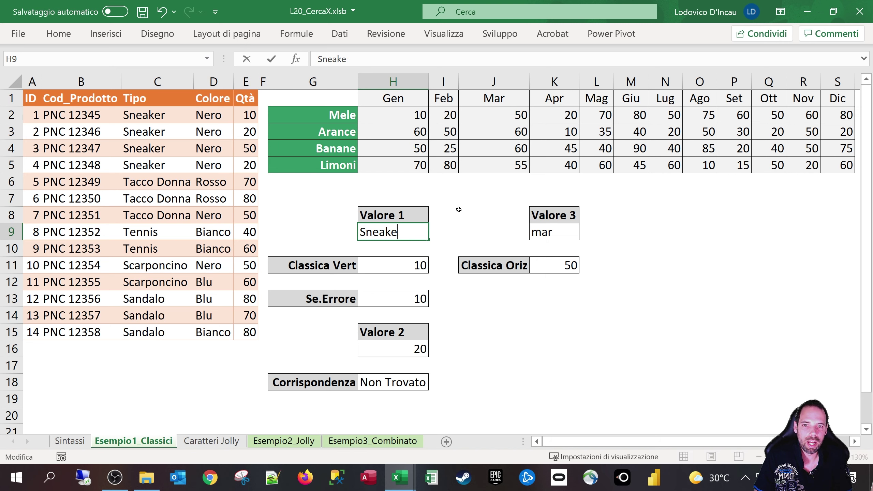
{"action": "key", "text": "Return"}
{"action": "left_click", "coordinate": [411, 236]}
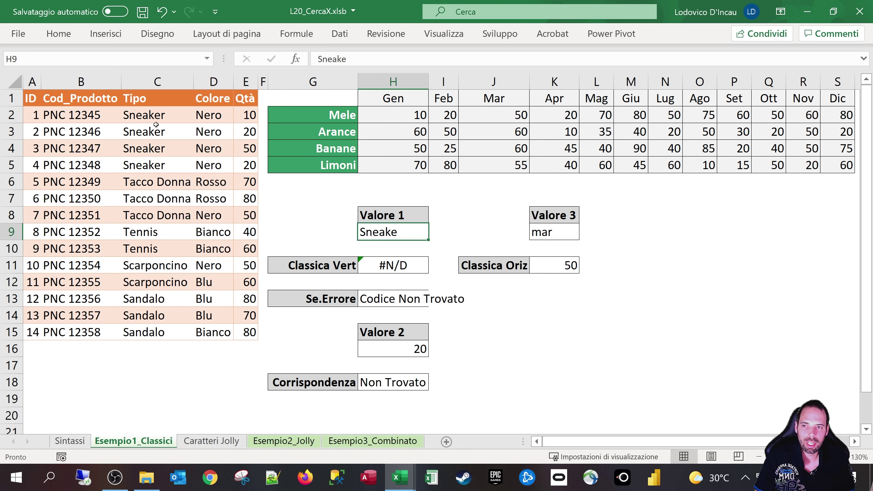
Examine the Classica Vert result and its CERCA.X formula in H11 without changing it
{"action": "left_click", "coordinate": [393, 265]}
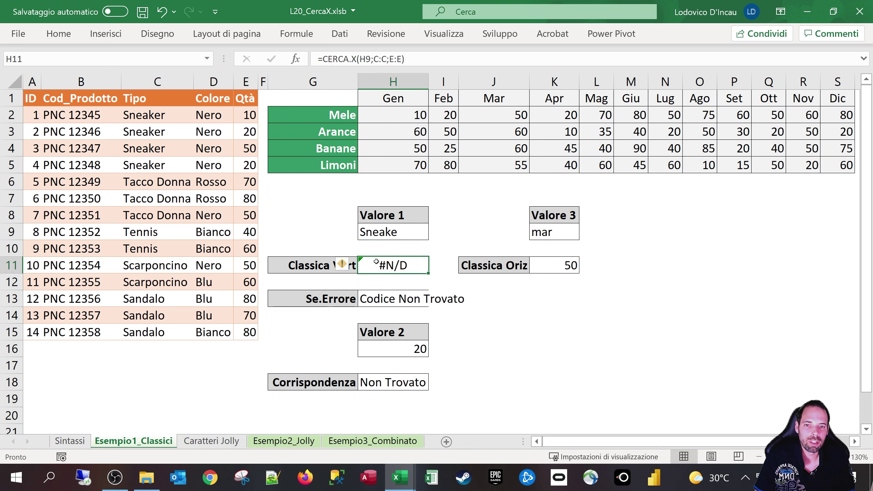
{"action": "double_click", "coordinate": [405, 264]}
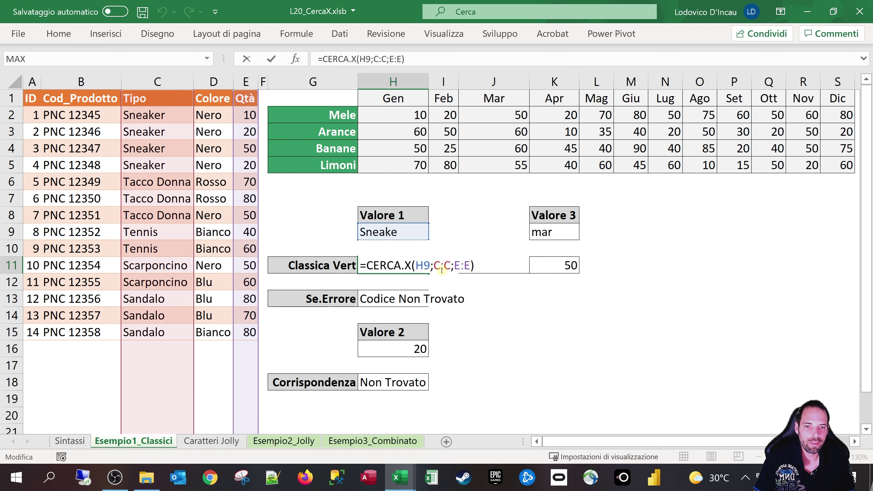
{"action": "key", "text": "Escape"}
Open the Se.Errore formula in H13 and examine its lookup, range and not-found arguments under magnification
{"action": "left_click", "coordinate": [397, 302]}
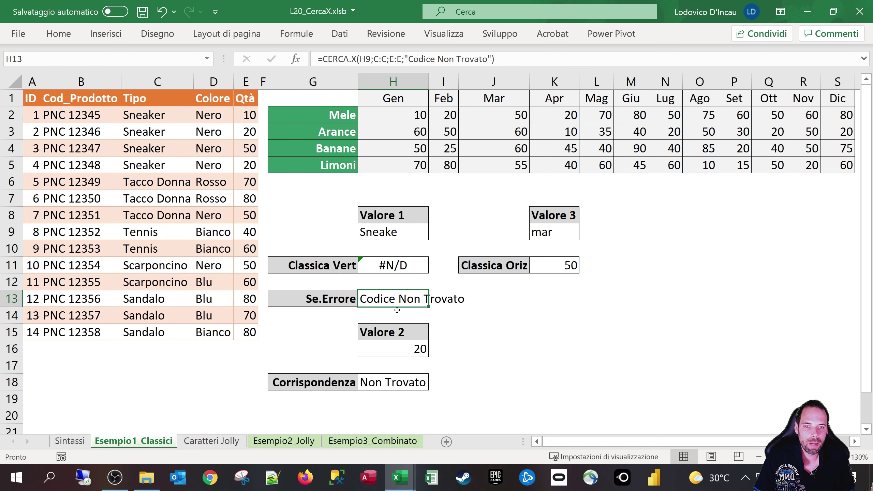
{"action": "double_click", "coordinate": [375, 305]}
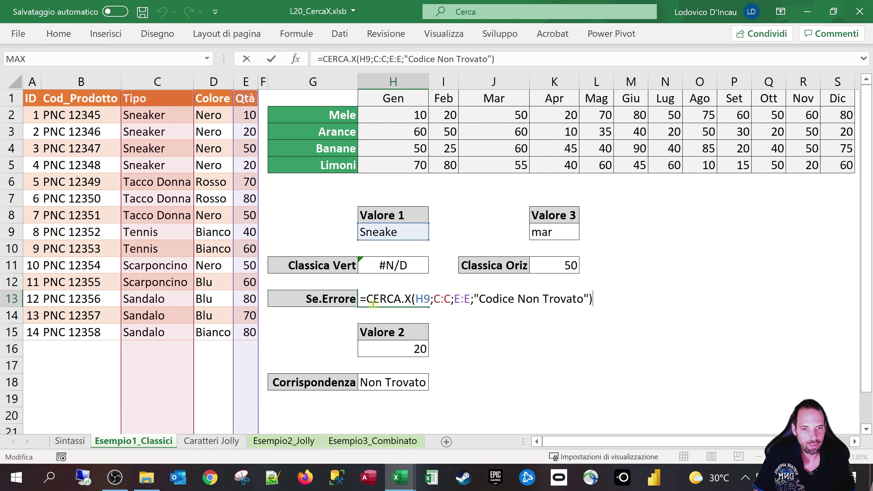
{"action": "key", "text": "super+plus"}
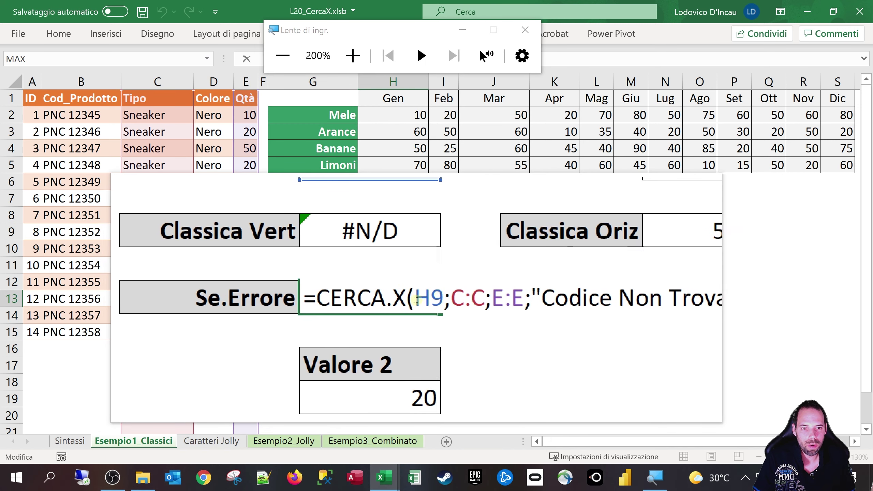
{"action": "left_click_drag", "start_coordinate": [417, 298], "coordinate": [463, 297]}
{"action": "left_click", "coordinate": [483, 299]}
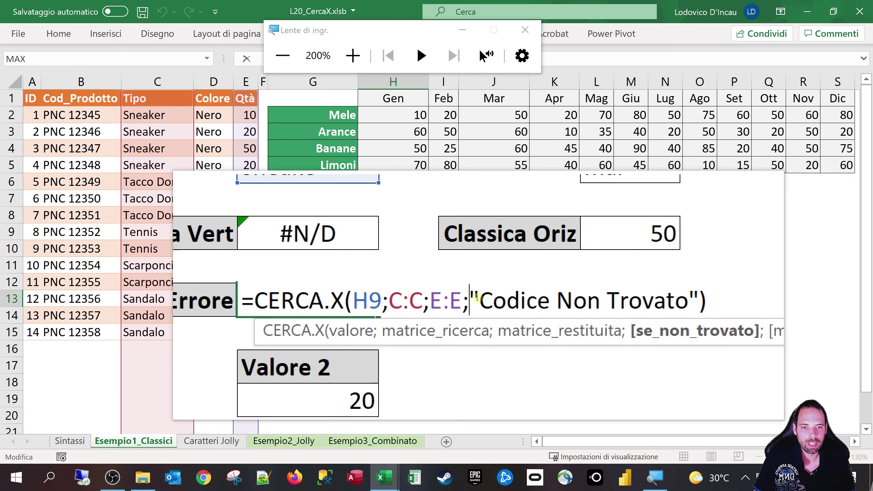
Try "aaaaa" as the not-found text in the Se.Errore formula, commit it, and undo the change
{"action": "left_click_drag", "start_coordinate": [477, 298], "coordinate": [580, 306]}
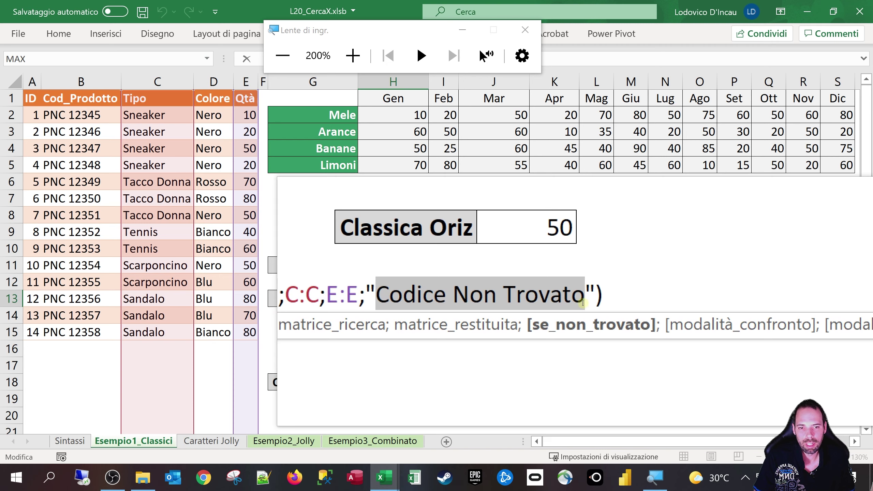
{"action": "type", "text": "aaaaa"}
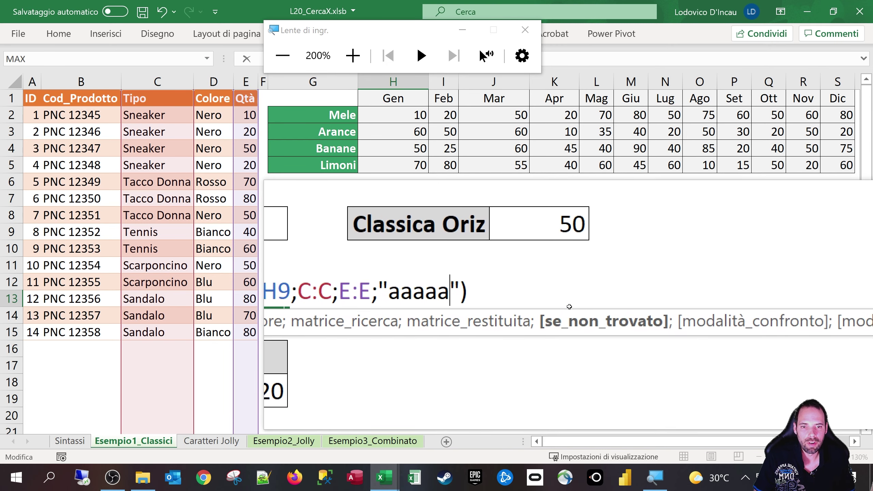
{"action": "key", "text": "Return"}
{"action": "key", "text": "super+Escape"}
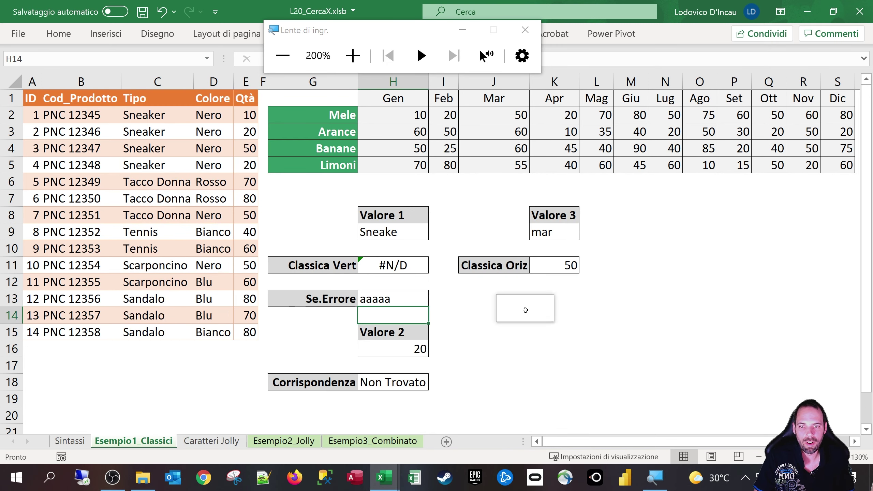
{"action": "left_click", "coordinate": [389, 298]}
{"action": "key", "text": "ctrl+z"}
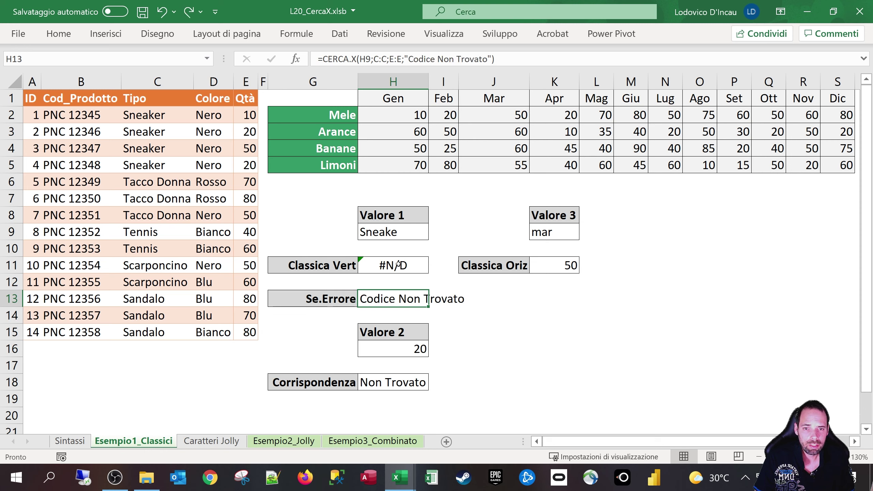
Review the se_non_trovato argument of the Se.Errore formula in H13 and leave cell editing without changes
{"action": "double_click", "coordinate": [383, 300]}
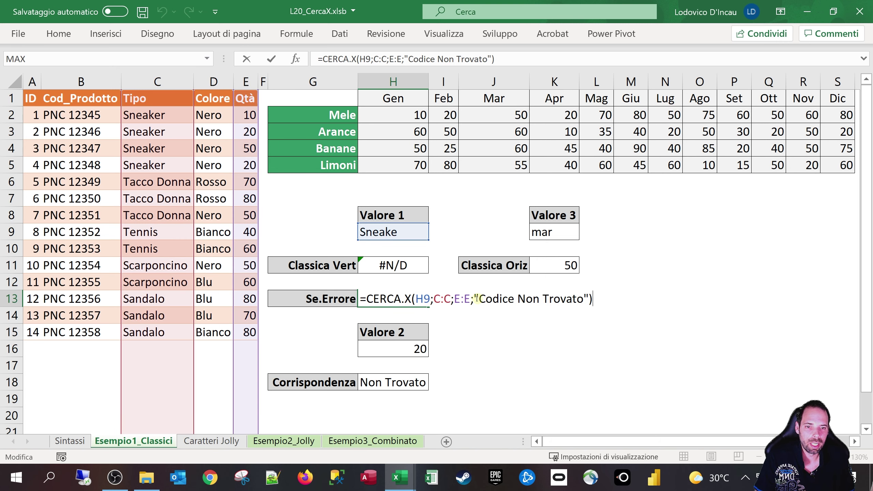
{"action": "left_click_drag", "start_coordinate": [477, 298], "coordinate": [589, 298]}
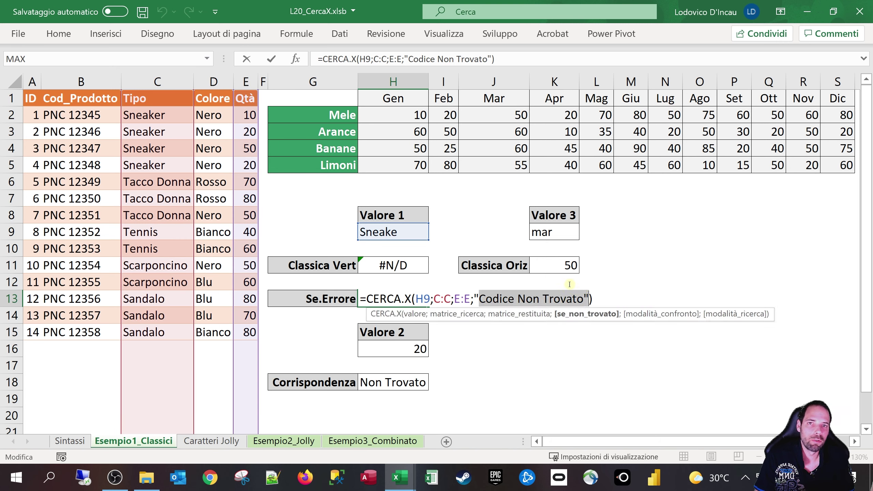
{"action": "key", "text": "Escape"}
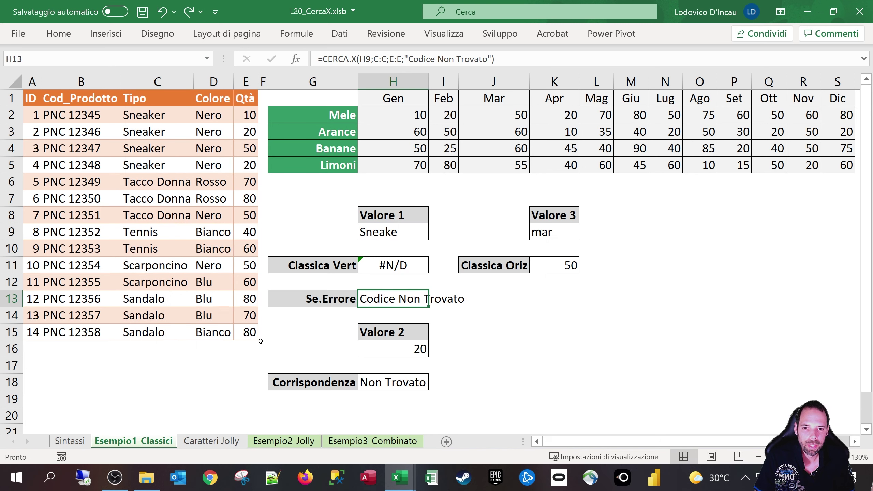
Examine the magnified Corrispondenza formula in H18 and compare Valore 2 with its search range H2:H5
{"action": "left_click", "coordinate": [421, 332]}
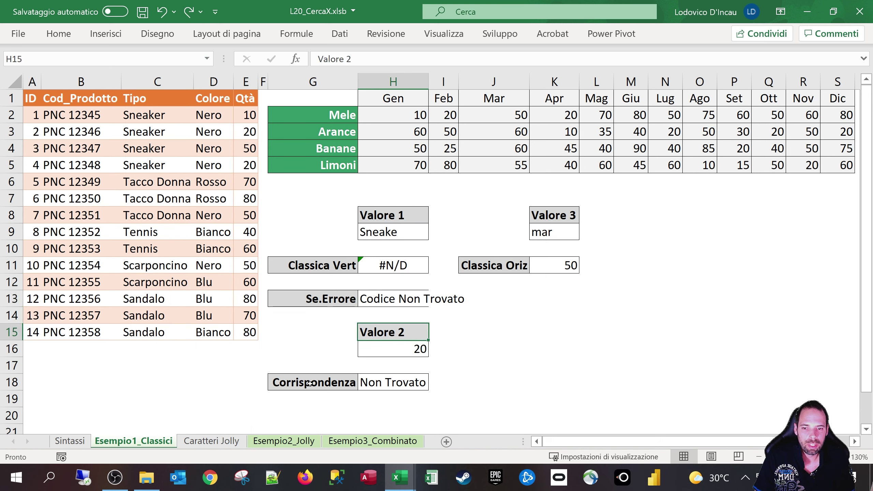
{"action": "left_click", "coordinate": [348, 382]}
{"action": "left_click", "coordinate": [390, 383]}
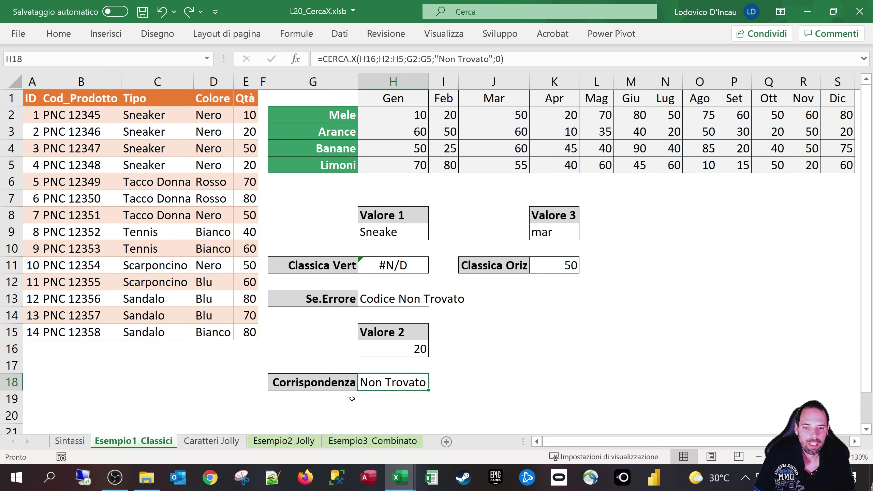
{"action": "key", "text": "F2"}
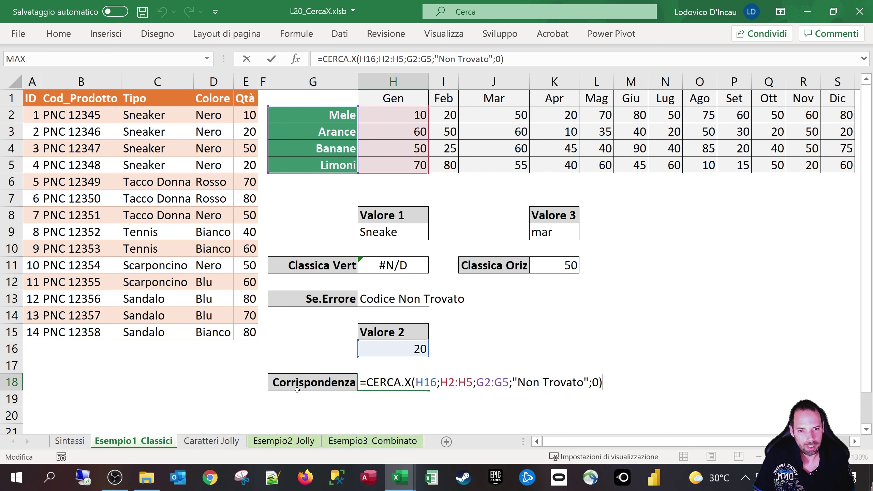
{"action": "key", "text": "super+plus"}
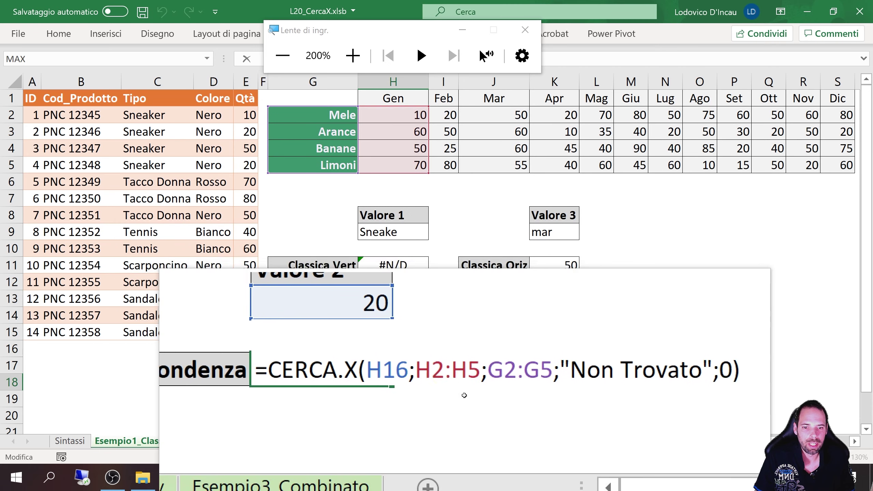
{"action": "left_click_drag", "start_coordinate": [441, 385], "coordinate": [473, 382]}
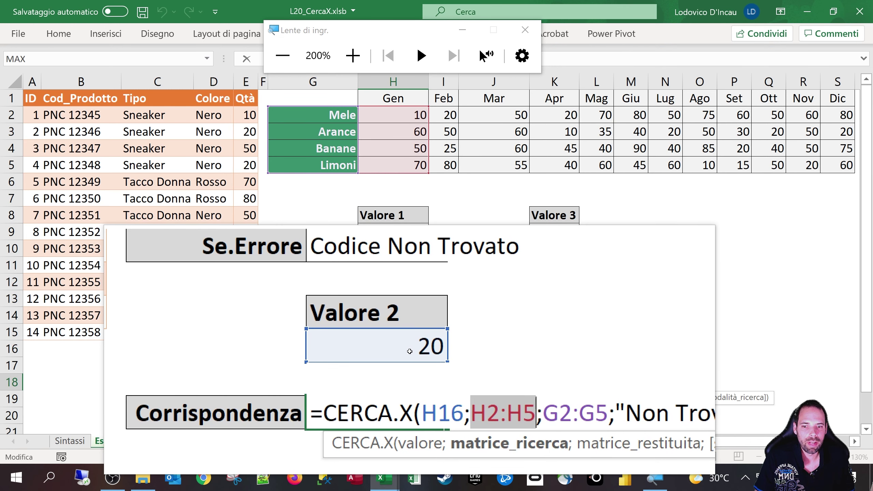
{"action": "key", "text": "ctrl+Return"}
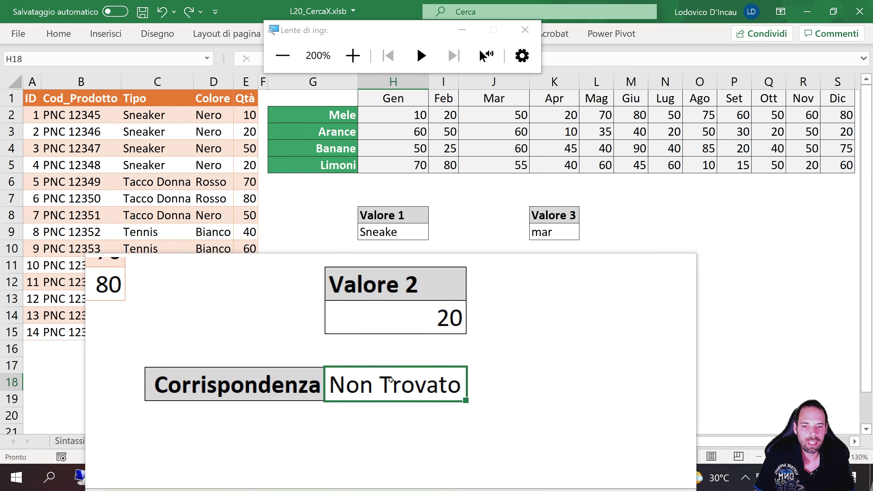
{"action": "key", "text": "super+Escape"}
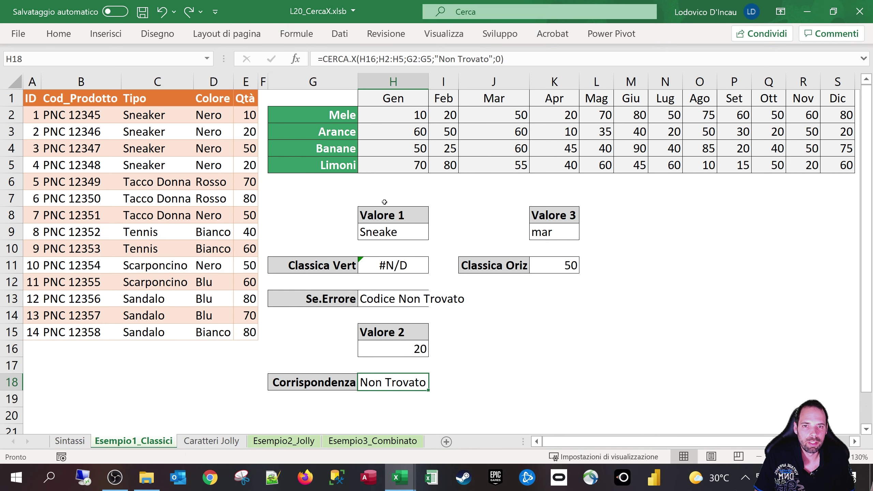
{"action": "left_click_drag", "start_coordinate": [390, 113], "coordinate": [388, 160]}
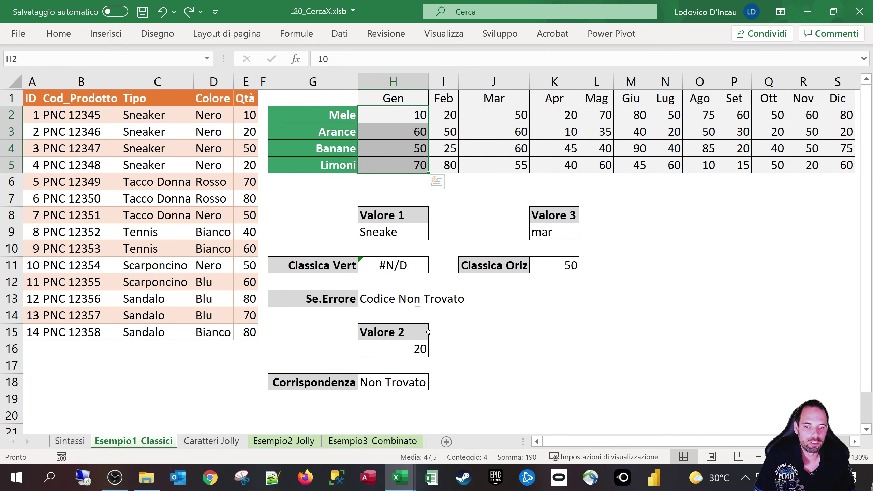
Remove the match mode argument 0 from the Corrispondenza formula in H18 and commit it
{"action": "left_click", "coordinate": [412, 383]}
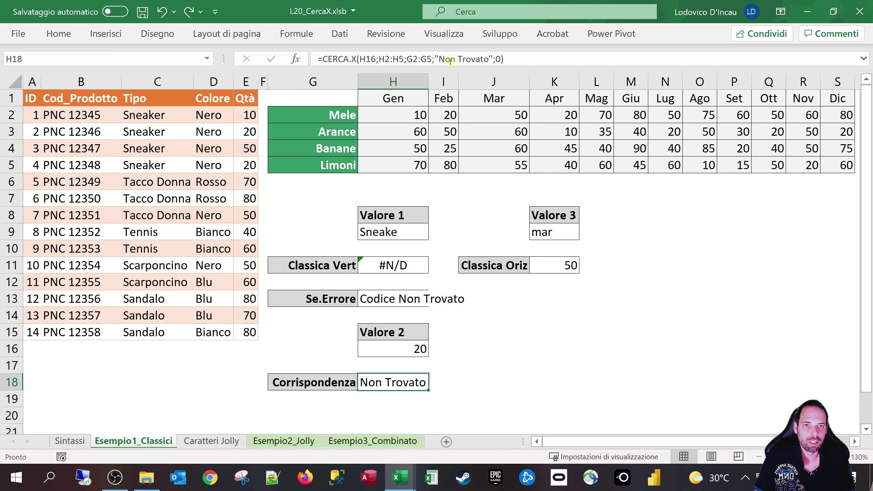
{"action": "double_click", "coordinate": [404, 383]}
{"action": "left_click", "coordinate": [590, 382]}
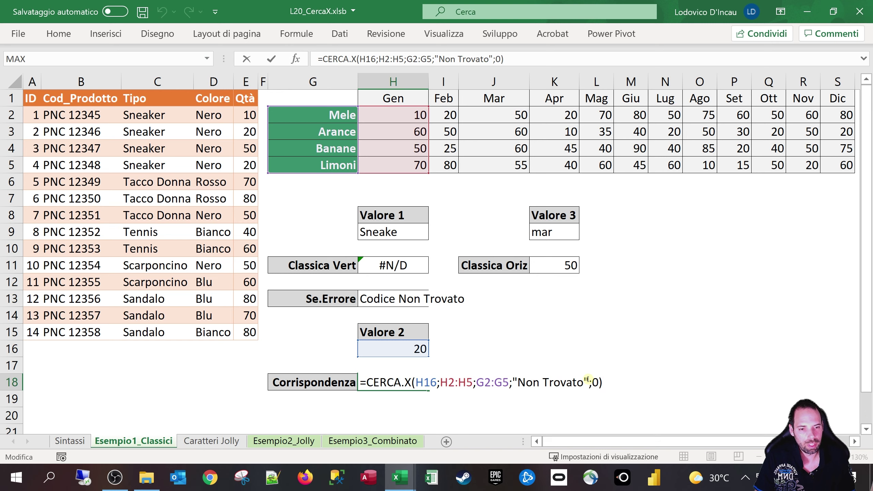
{"action": "key", "text": "super+plus"}
{"action": "left_click", "coordinate": [597, 383]}
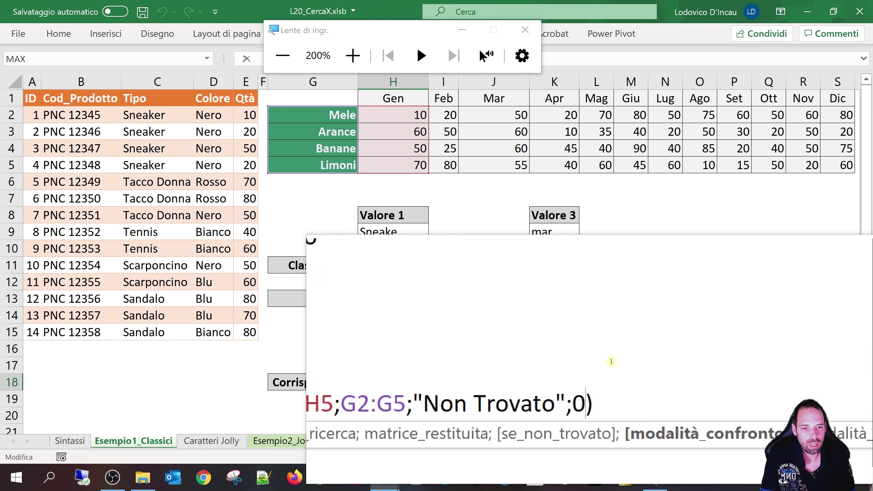
{"action": "key", "text": "BackSpace"}
{"action": "key", "text": "BackSpace"}
{"action": "key", "text": "Return"}
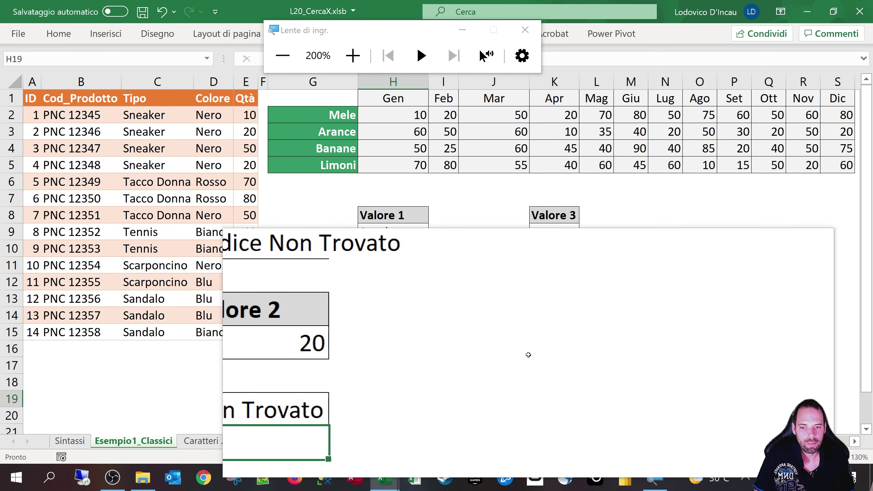
{"action": "key", "text": "super+Escape"}
Add match mode -1, exact match or next smaller item, to the Corrispondenza formula in H18 and commit it
{"action": "left_click", "coordinate": [378, 382]}
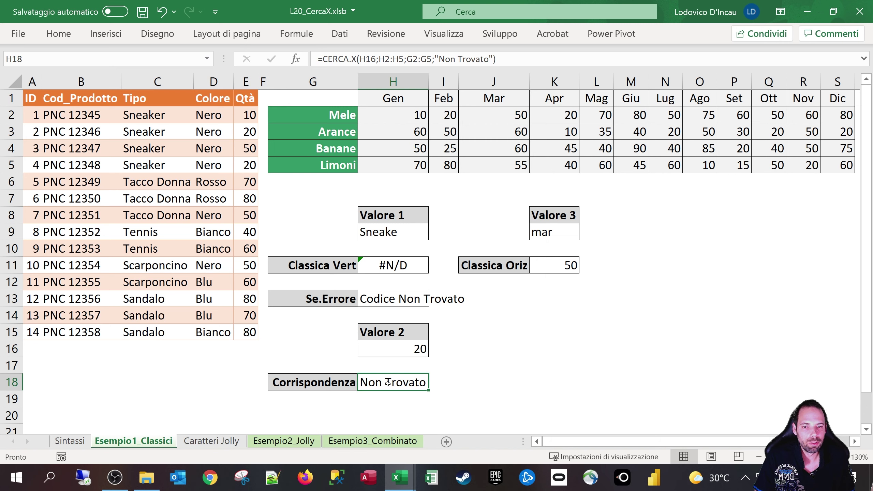
{"action": "double_click", "coordinate": [388, 382]}
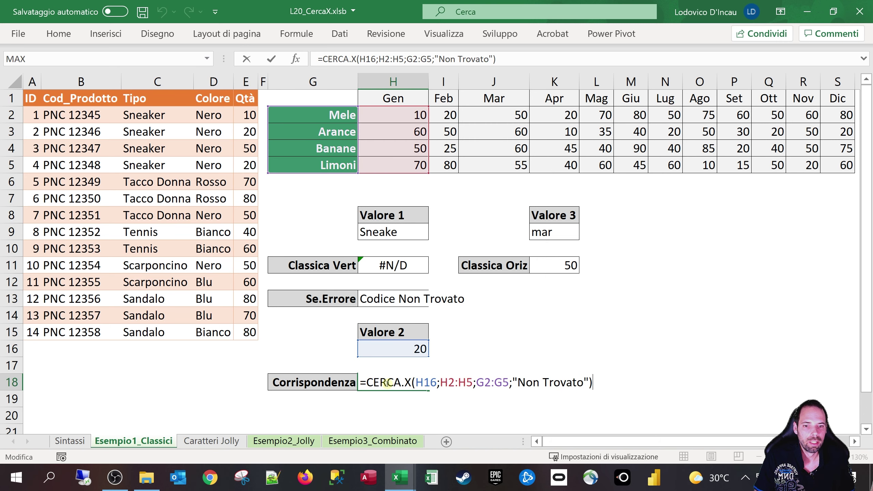
{"action": "left_click", "coordinate": [589, 381]}
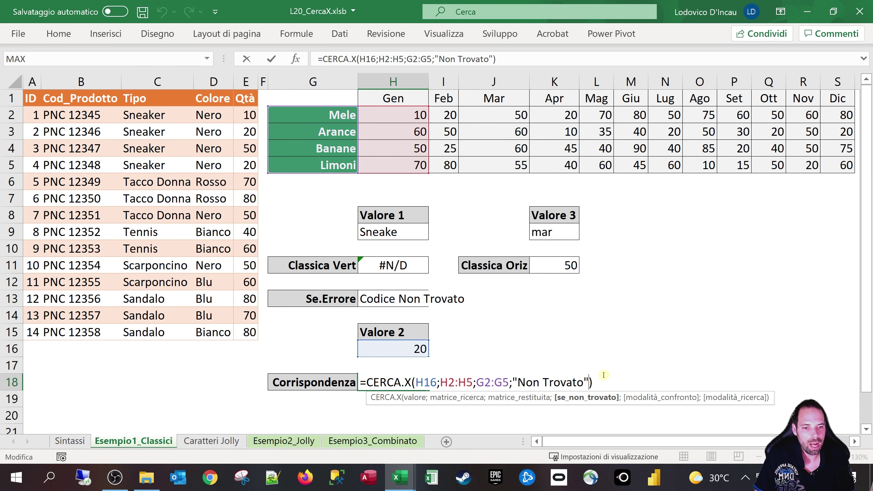
{"action": "key", "text": "super+plus"}
{"action": "type", "text": ";\"Non Trovato\";"}
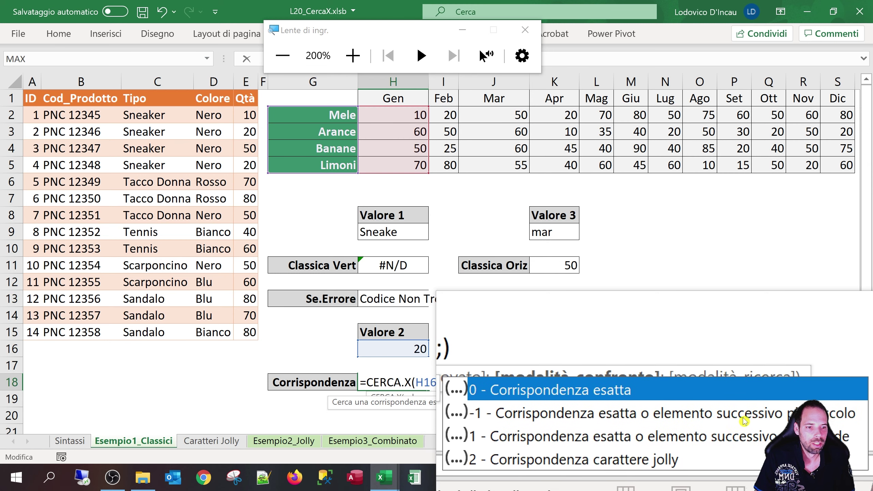
{"action": "double_click", "coordinate": [638, 417]}
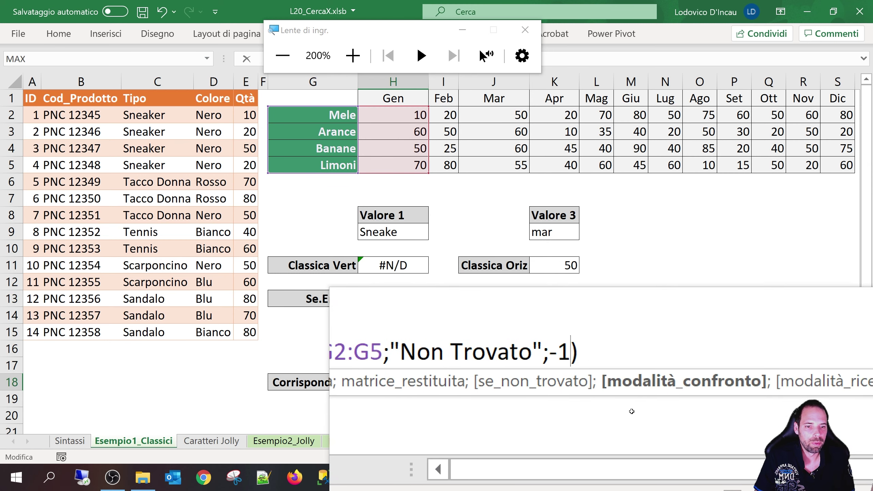
{"action": "key", "text": "Return"}
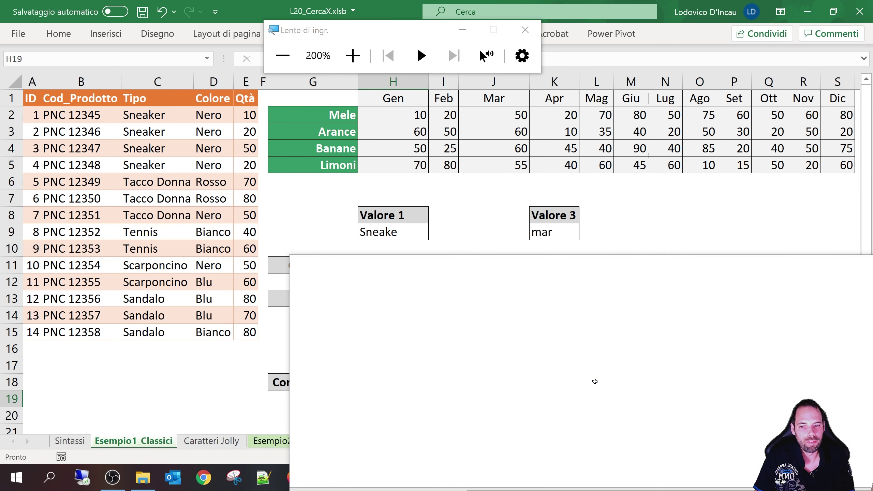
{"action": "key", "text": "super+Escape"}
{"action": "left_click", "coordinate": [363, 383]}
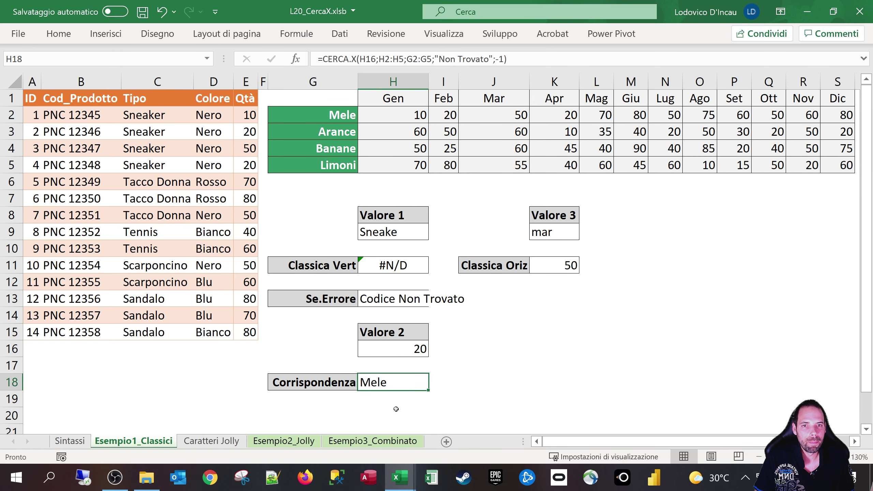
Clear and choose match mode -1 again in the H18 formula, commit it, and check the Mele row's Gen value
{"action": "double_click", "coordinate": [394, 388]}
{"action": "left_click", "coordinate": [601, 382]}
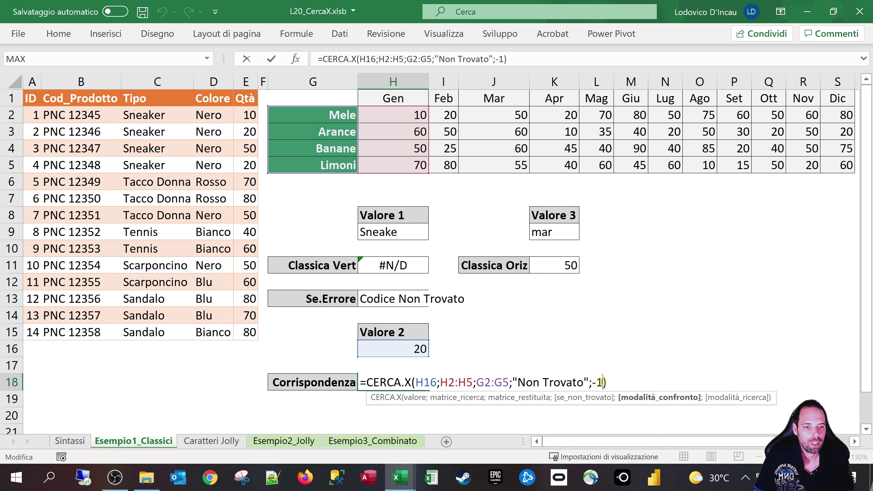
{"action": "key", "text": "BackSpace"}
{"action": "key", "text": "BackSpace"}
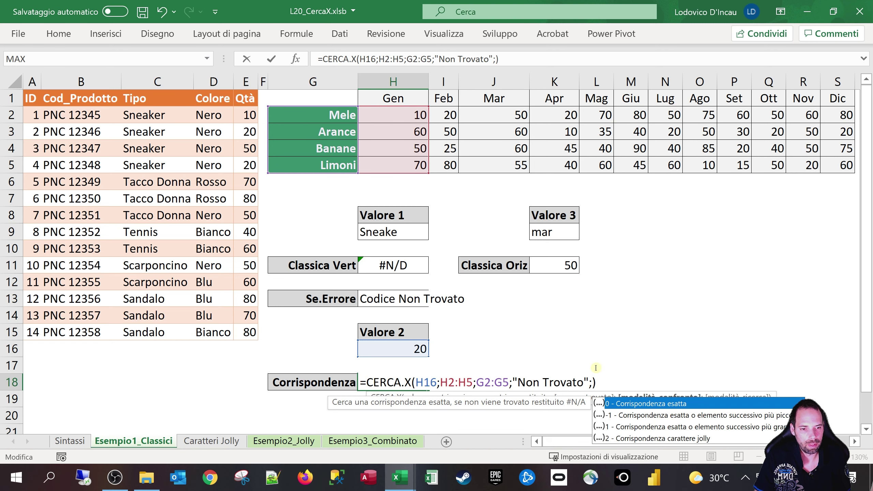
{"action": "double_click", "coordinate": [656, 416]}
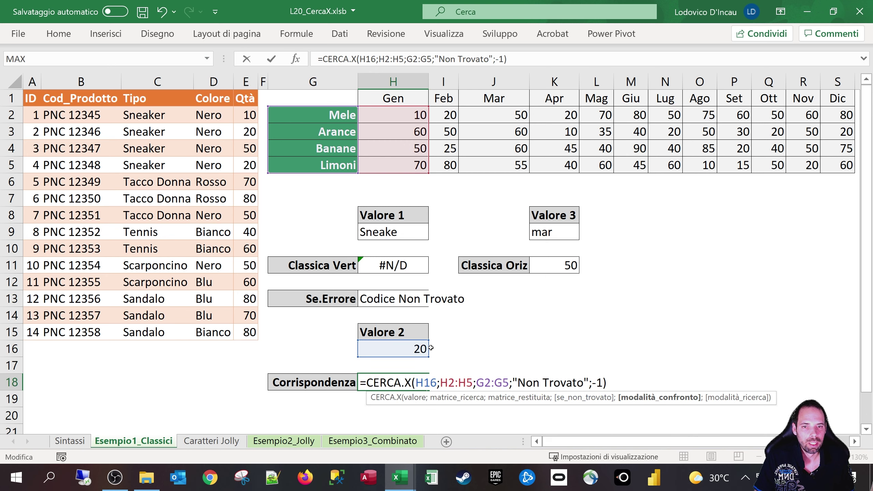
{"action": "key", "text": "Return"}
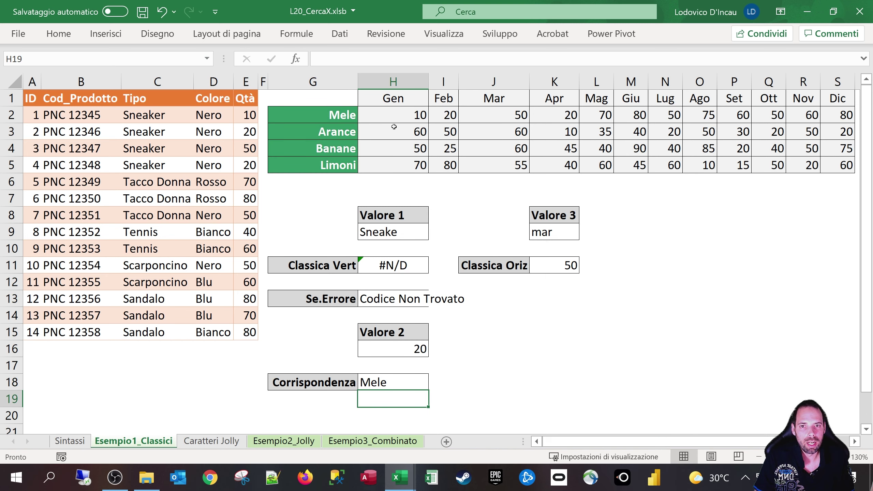
{"action": "left_click", "coordinate": [413, 119]}
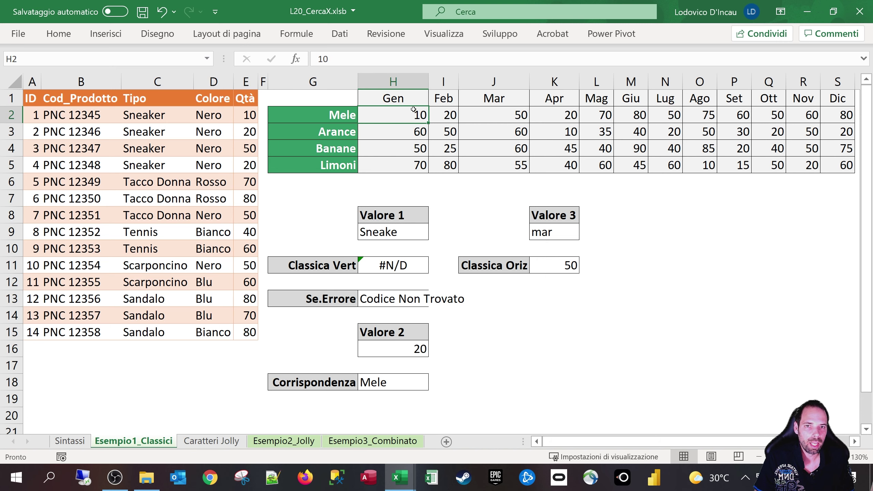
{"action": "left_click", "coordinate": [334, 119]}
Try match mode 1, exact match or next larger item, in the H18 formula and compare the result with Valore 2
{"action": "double_click", "coordinate": [392, 379]}
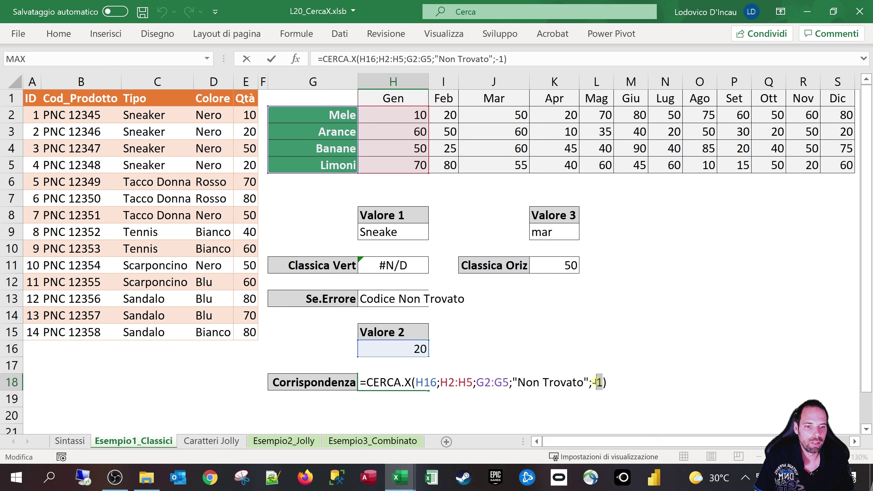
{"action": "key", "text": "BackSpace"}
{"action": "key", "text": "BackSpace"}
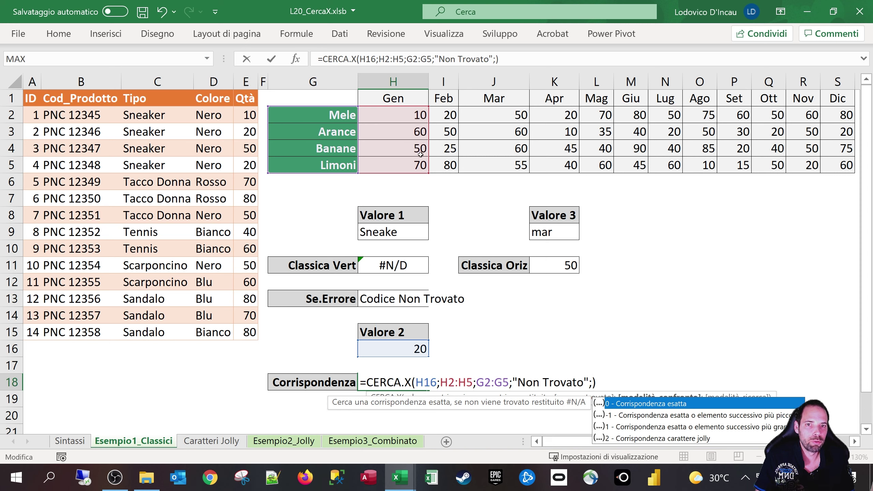
{"action": "double_click", "coordinate": [630, 426]}
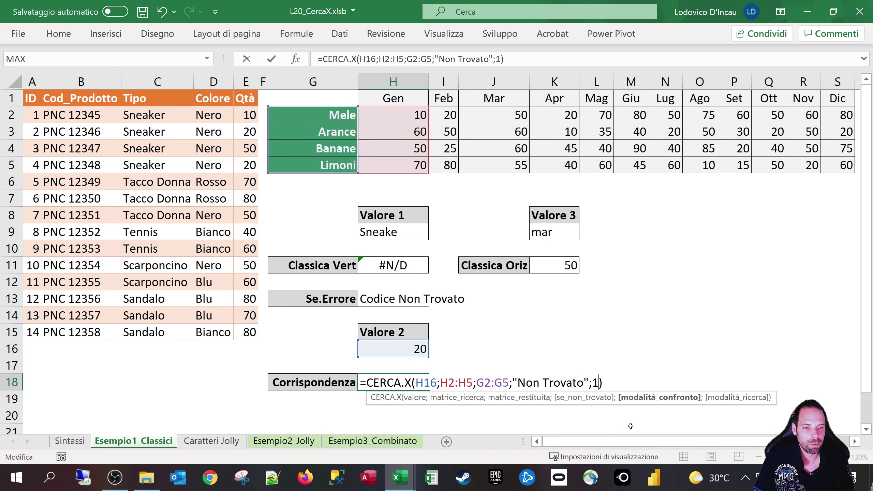
{"action": "key", "text": "Return"}
{"action": "left_click", "coordinate": [401, 392]}
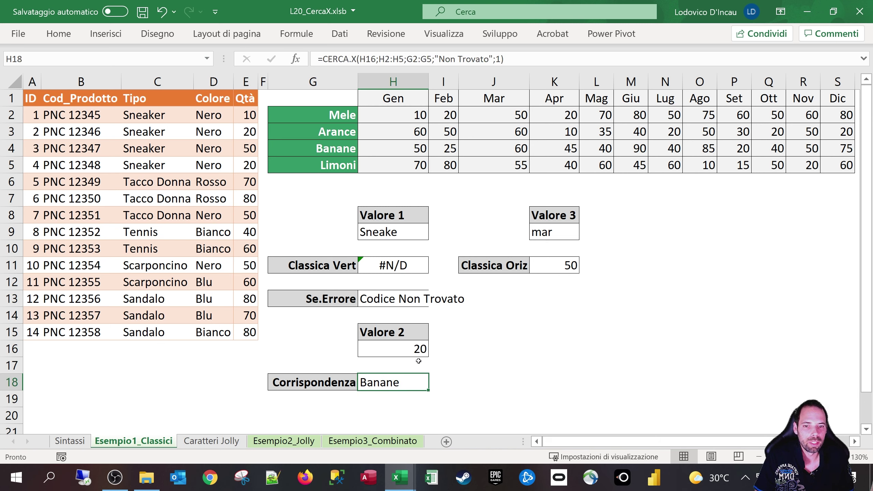
{"action": "left_click", "coordinate": [406, 350]}
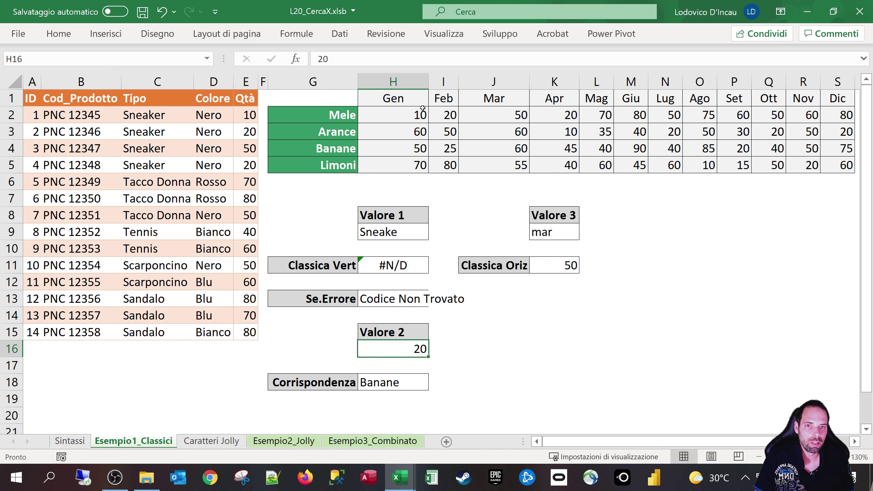
Set the match mode of the Corrispondenza formula in H18 to 0, exact match, commit it, and check it against Valore 2
{"action": "left_click", "coordinate": [372, 382]}
{"action": "double_click", "coordinate": [378, 383]}
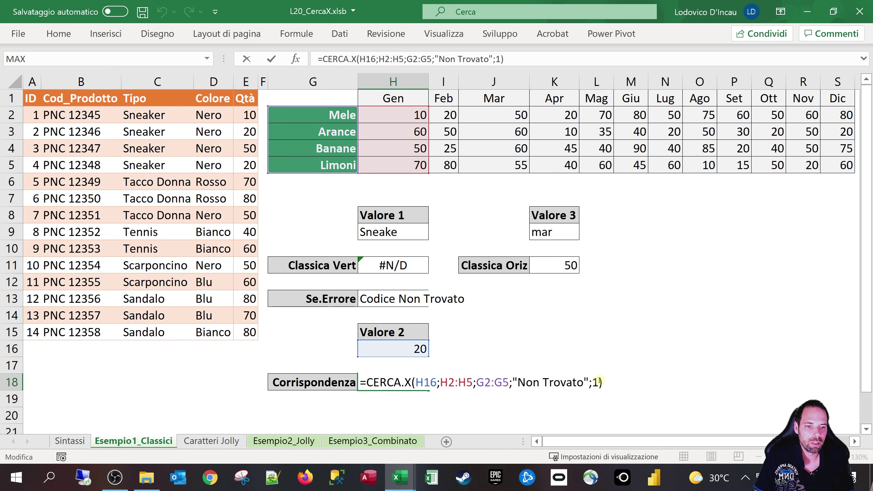
{"action": "key", "text": "Left"}
{"action": "key", "text": "BackSpace"}
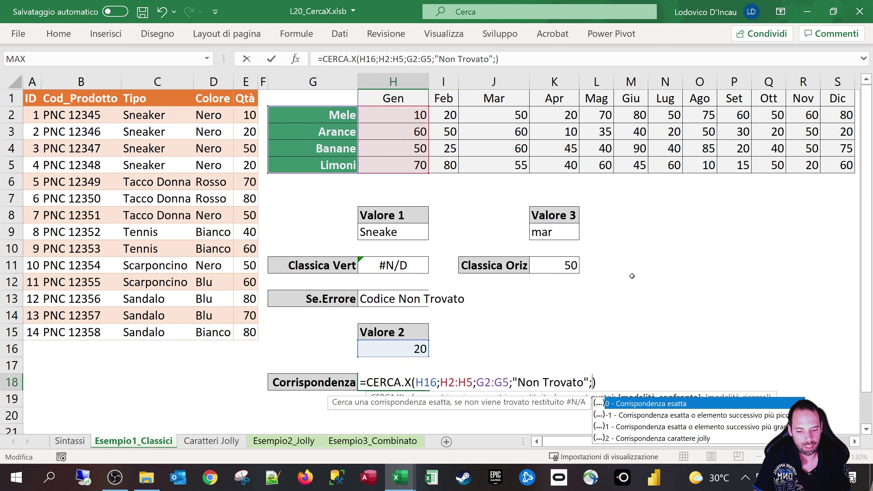
{"action": "type", "text": "0"}
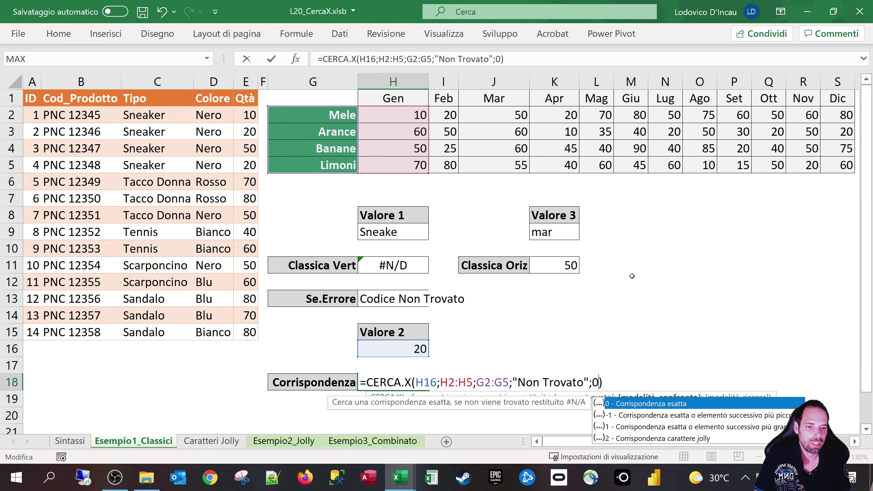
{"action": "key", "text": "Tab"}
{"action": "key", "text": "Return"}
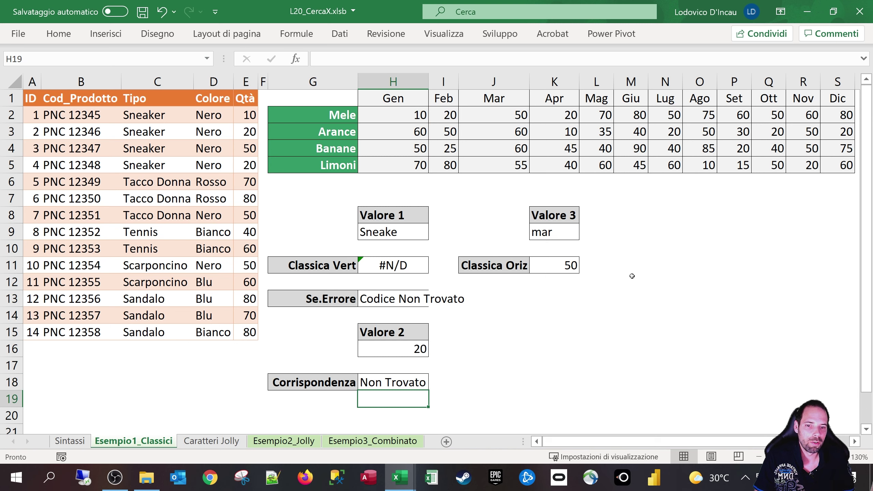
{"action": "left_click", "coordinate": [400, 352]}
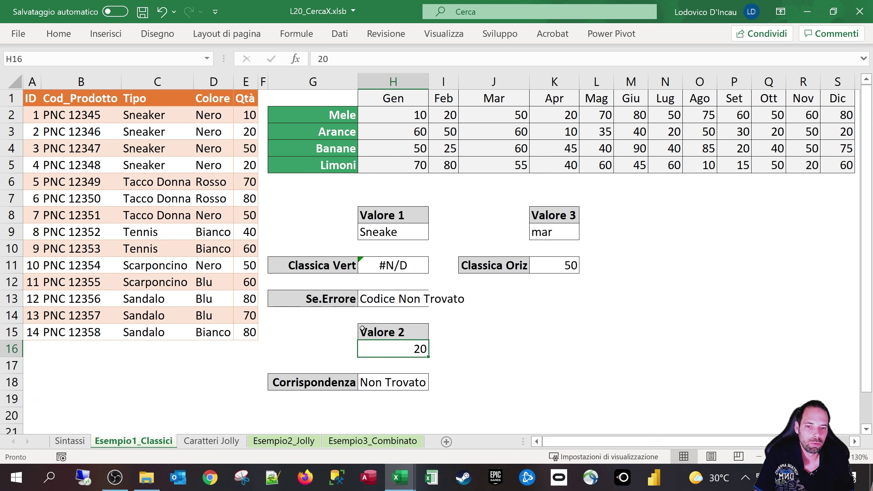
{"action": "left_click", "coordinate": [382, 384]}
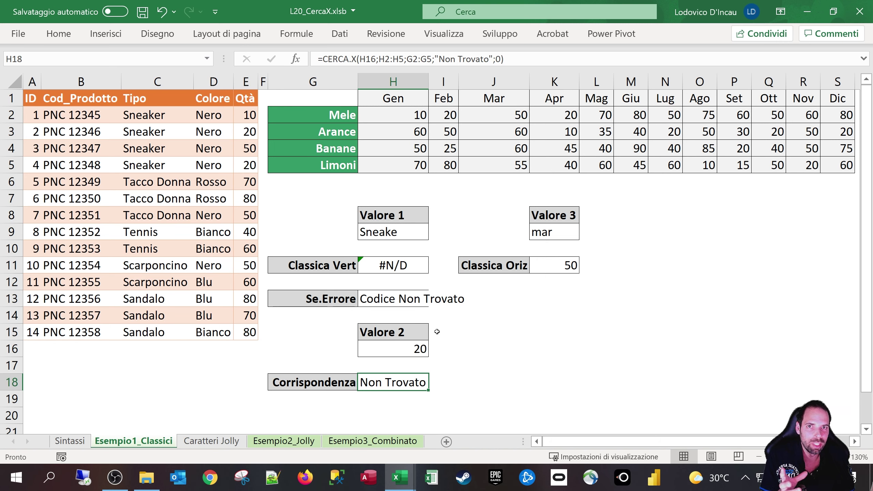
{"action": "left_click", "coordinate": [415, 345]}
{"action": "left_click", "coordinate": [419, 332]}
Examine the lookup value K9, search range H1:S1 and return range H2:S2 in the Classica Oriz formula in K11
{"action": "left_click", "coordinate": [483, 268]}
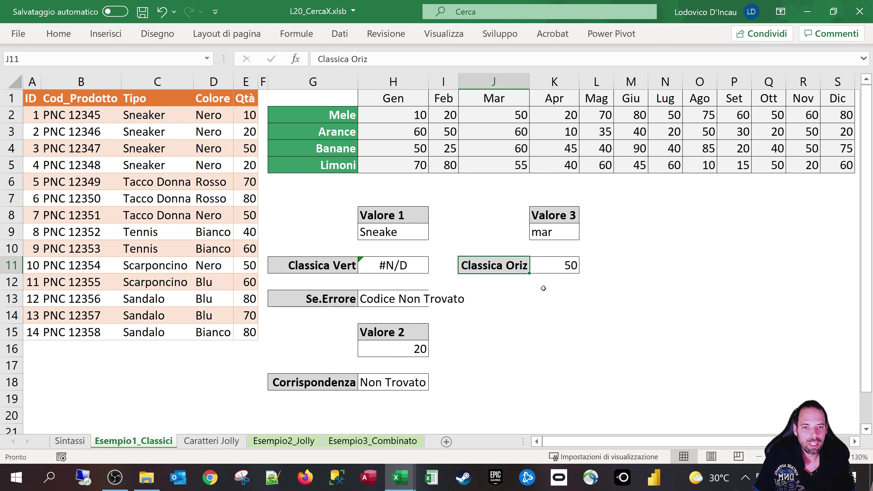
{"action": "left_click", "coordinate": [567, 264]}
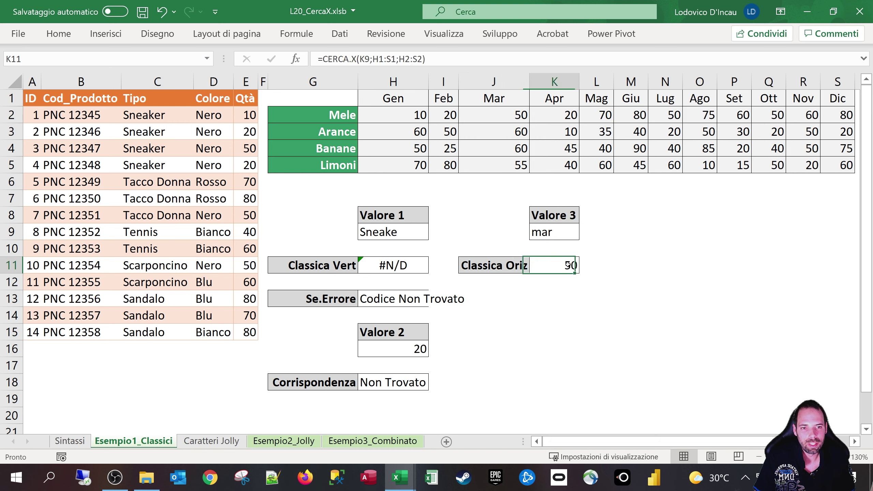
{"action": "left_click", "coordinate": [309, 265]}
{"action": "left_click", "coordinate": [543, 268]}
{"action": "double_click", "coordinate": [566, 265]}
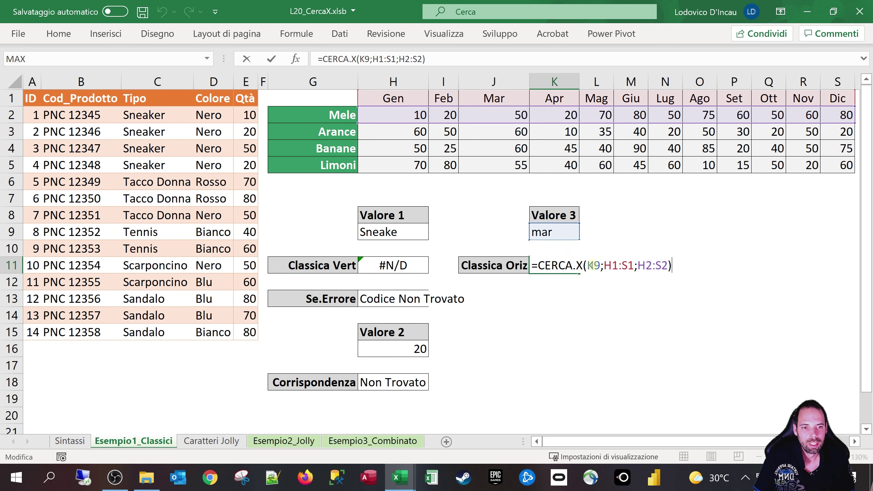
{"action": "left_click_drag", "start_coordinate": [587, 265], "coordinate": [599, 263]}
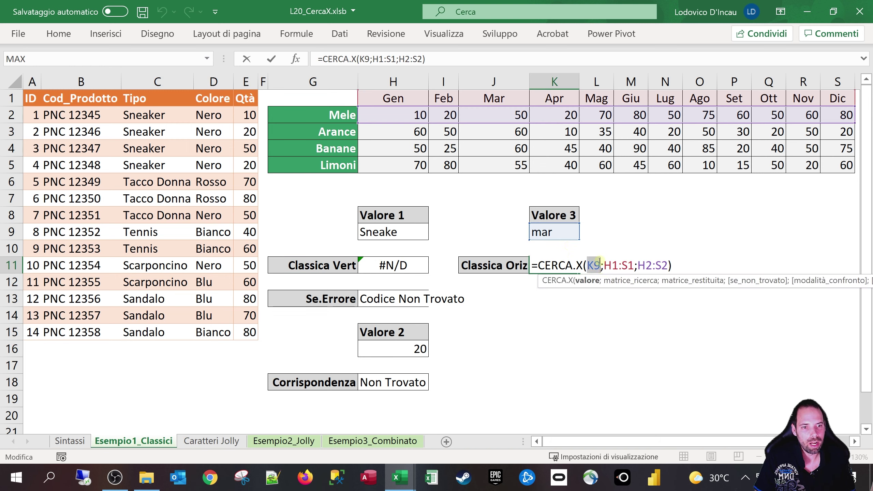
{"action": "key", "text": "super+plus"}
{"action": "left_click_drag", "start_coordinate": [605, 264], "coordinate": [629, 265]}
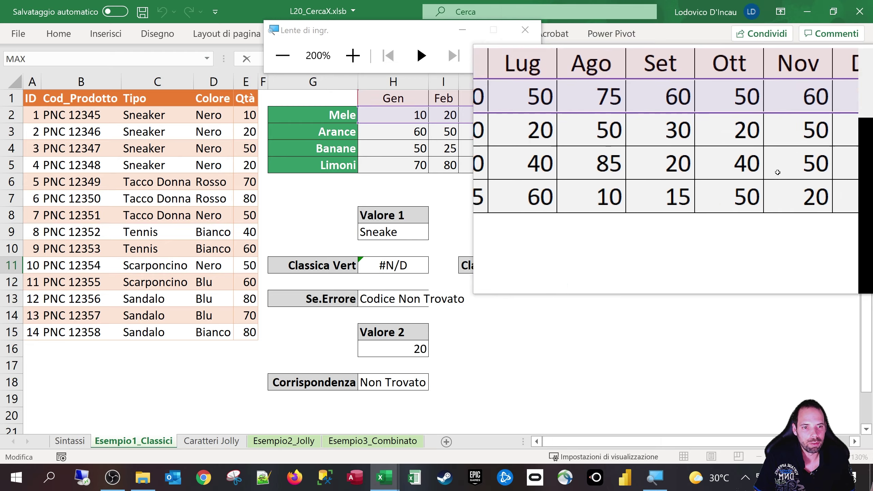
{"action": "double_click", "coordinate": [642, 269]}
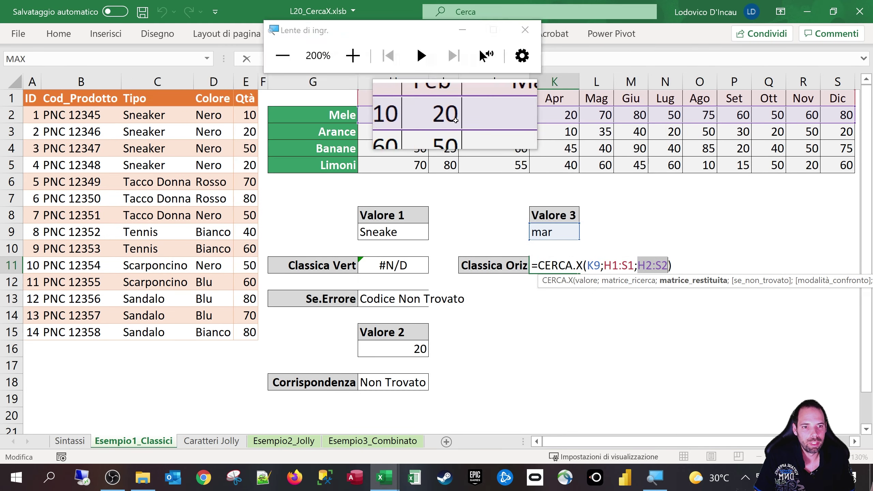
{"action": "key", "text": "super+Escape"}
{"action": "key", "text": "ctrl+Return"}
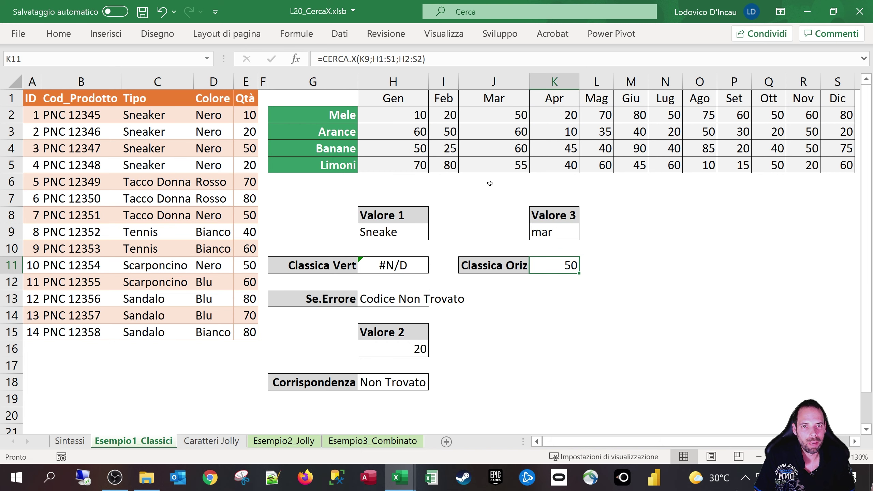
Move the return range of the Classica Oriz formula in K11 to the Banane row, H4:S4, and commit it
{"action": "double_click", "coordinate": [549, 267]}
{"action": "left_click_drag", "start_coordinate": [486, 123], "coordinate": [518, 153]}
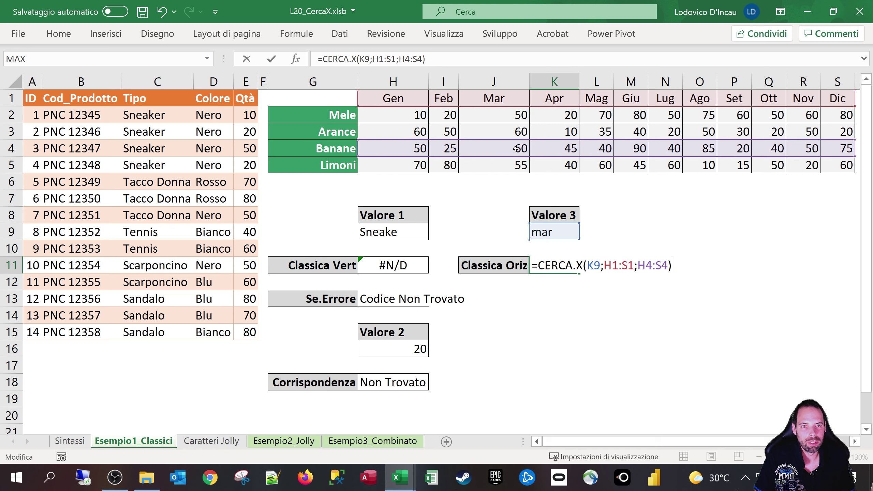
{"action": "key", "text": "Return"}
{"action": "left_click", "coordinate": [566, 265]}
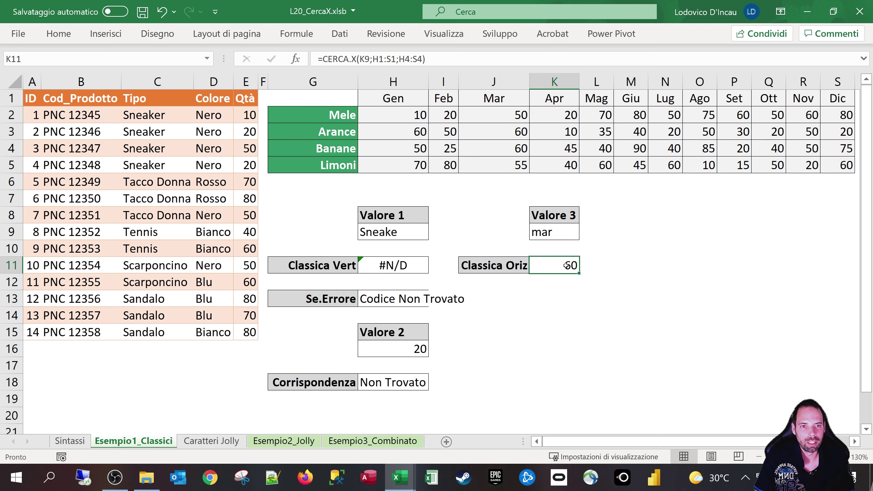
Move the return range of the Classica Oriz formula in K11 back to the Mele row, H2:S2, and commit it
{"action": "key", "text": "F2"}
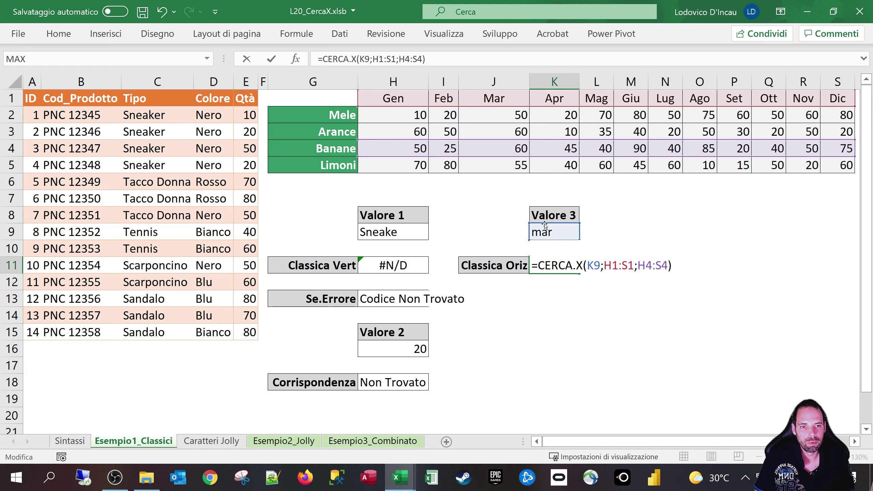
{"action": "key", "text": "super+plus"}
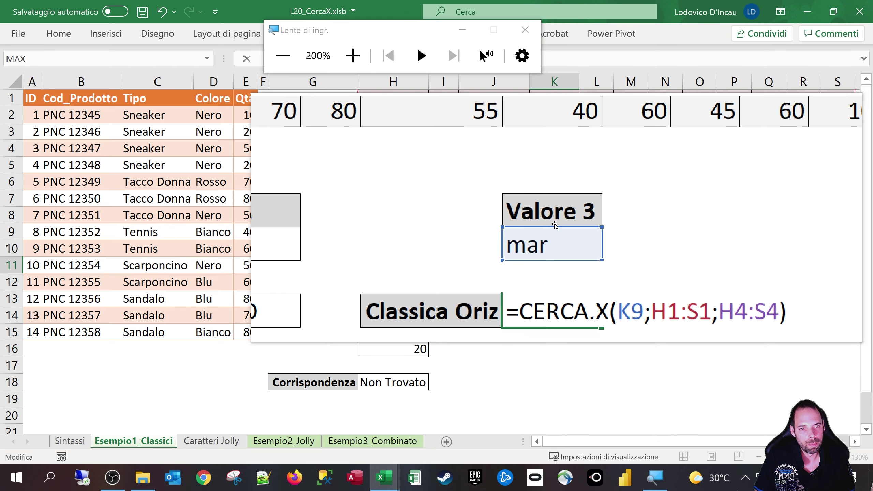
{"action": "mouse_move", "coordinate": [554, 225]}
{"action": "left_mouse_down"}
{"action": "mouse_move", "coordinate": [509, 222]}
{"action": "mouse_move", "coordinate": [406, 240]}
{"action": "mouse_move", "coordinate": [552, 234]}
{"action": "left_mouse_up"}
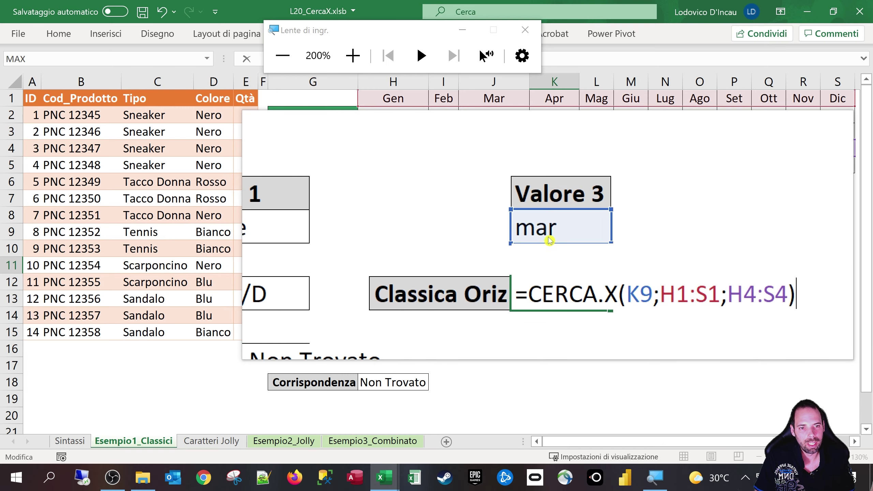
{"action": "left_click_drag", "start_coordinate": [516, 156], "coordinate": [517, 119]}
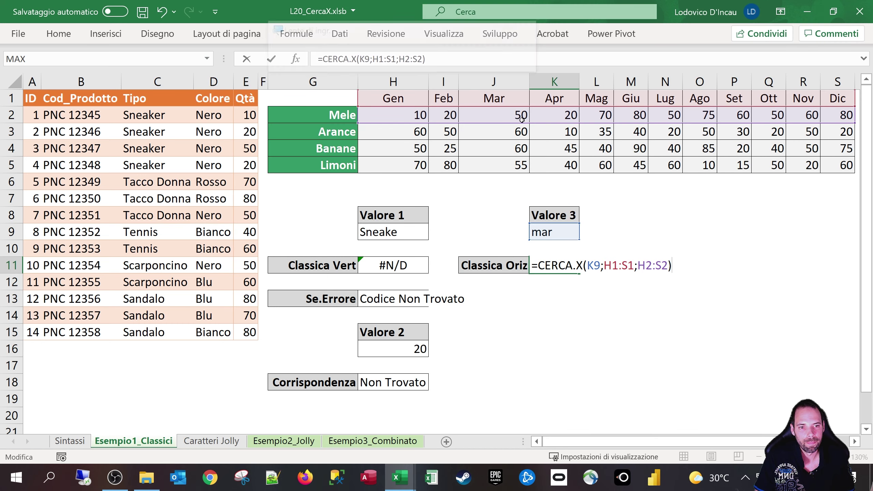
{"action": "key", "text": "Return"}
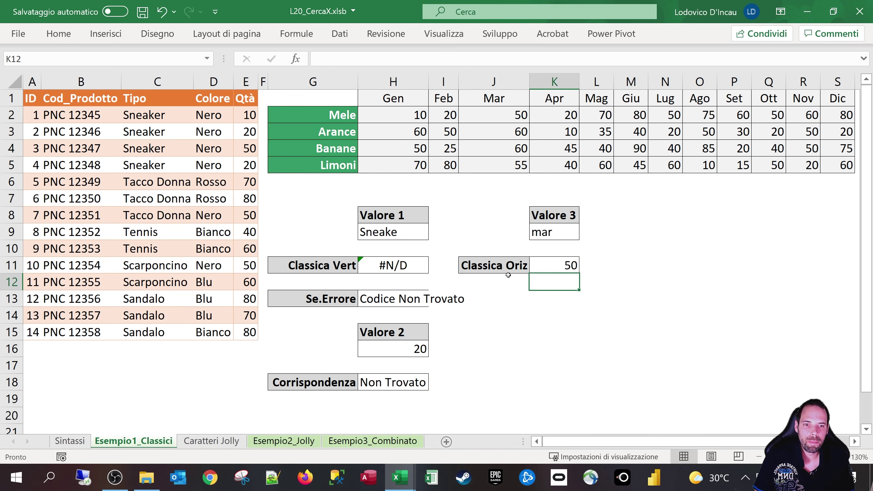
{"action": "left_click", "coordinate": [403, 218]}
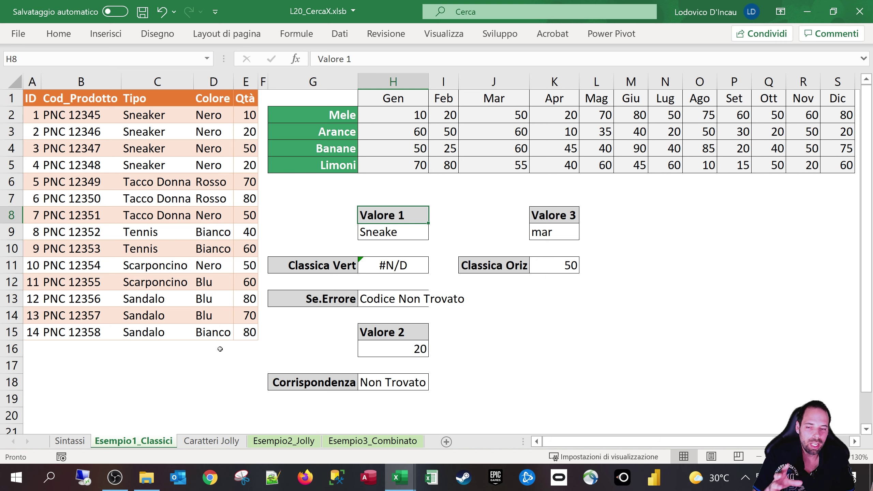
Open the Caratteri Jolly sheet, review the question mark wildcard, and enter the example pattern Sneke? in A8
{"action": "left_click", "coordinate": [213, 441]}
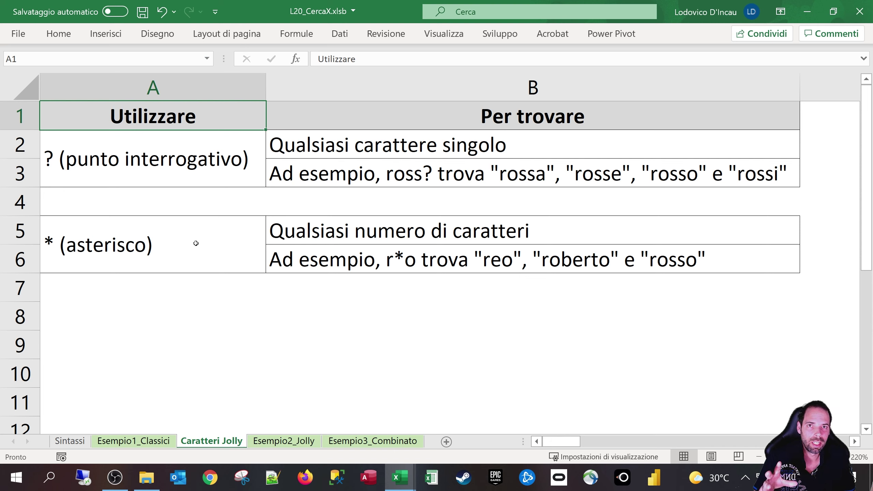
{"action": "left_click", "coordinate": [54, 163]}
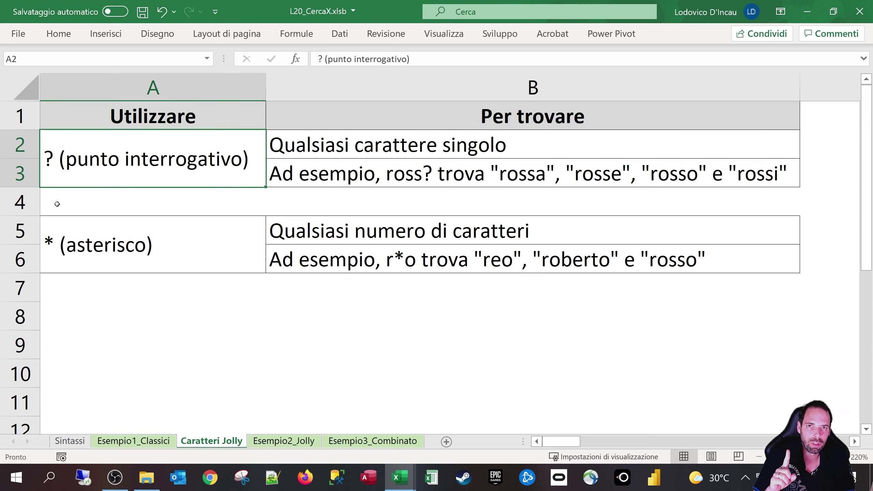
{"action": "left_click", "coordinate": [126, 351]}
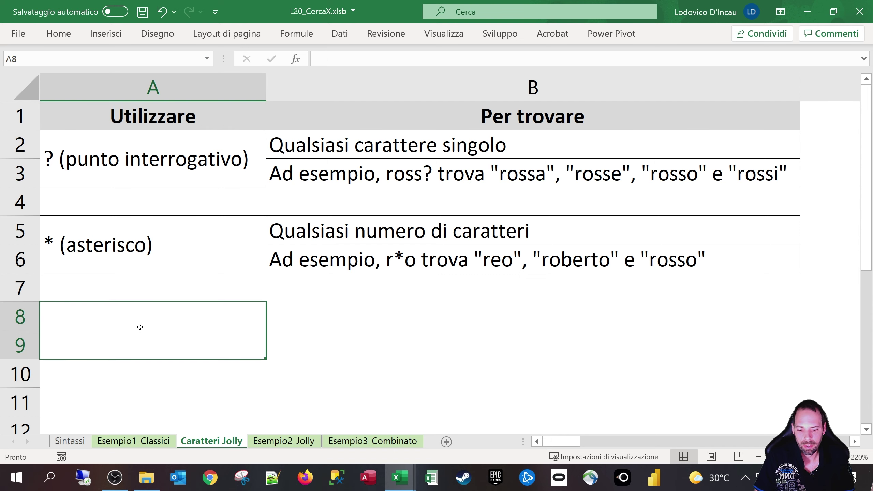
{"action": "type", "text": "?"}
{"action": "key", "text": "BackSpace"}
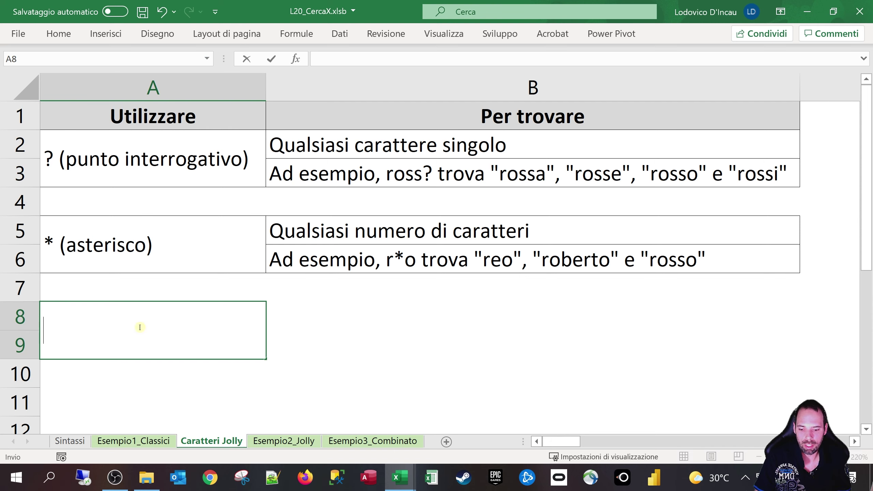
{"action": "type", "text": "Sneke"}
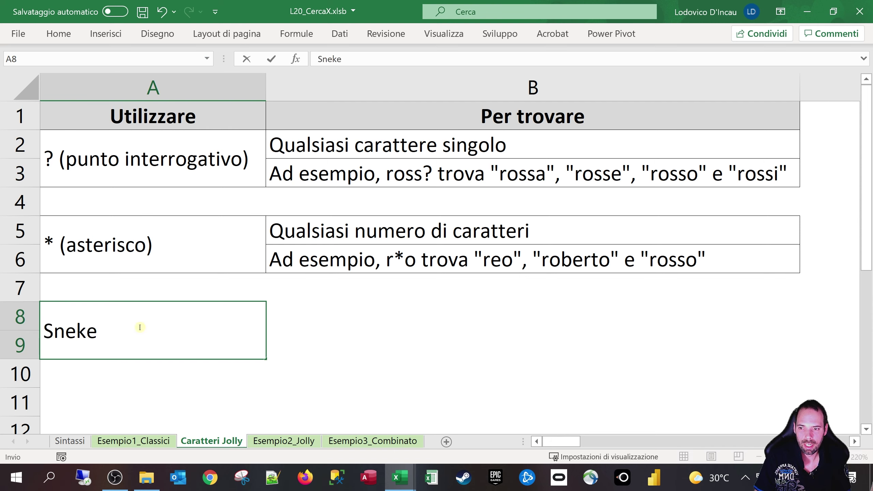
{"action": "type", "text": "?"}
{"action": "key", "text": "Return"}
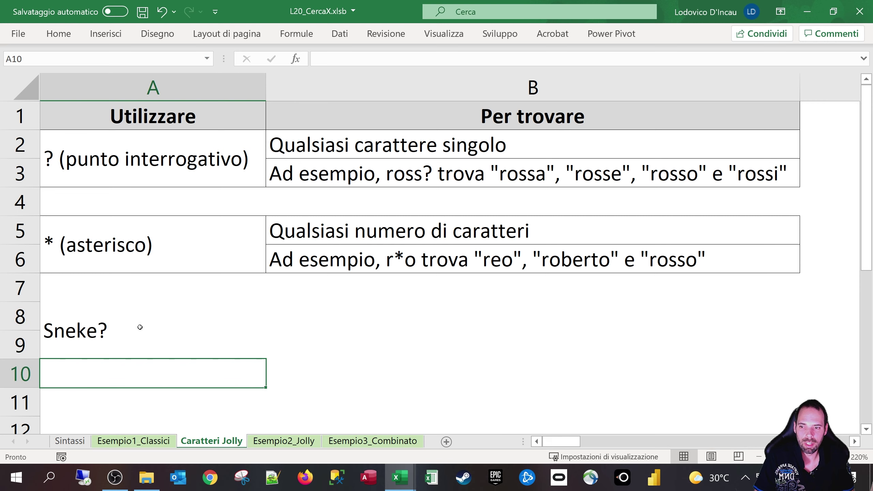
Extend the pattern in A8 with two more question marks, one at a time, to make Sneke???
{"action": "left_click", "coordinate": [140, 327]}
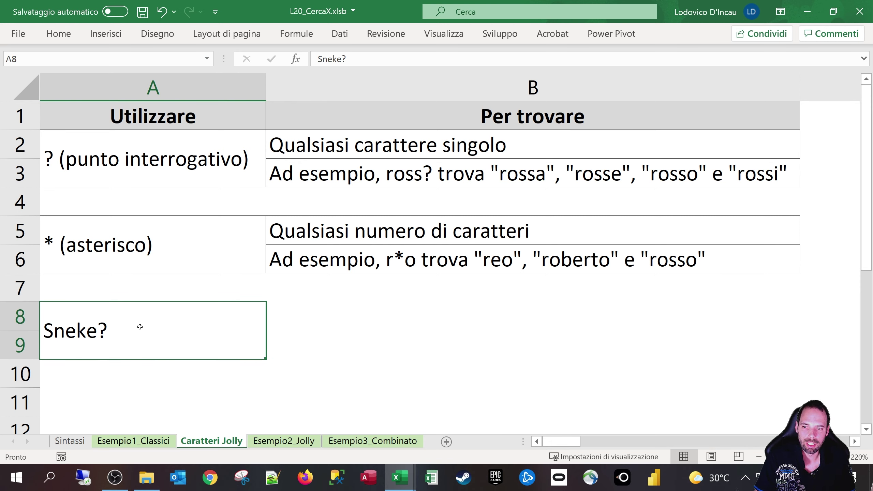
{"action": "double_click", "coordinate": [135, 324]}
{"action": "type", "text": "?"}
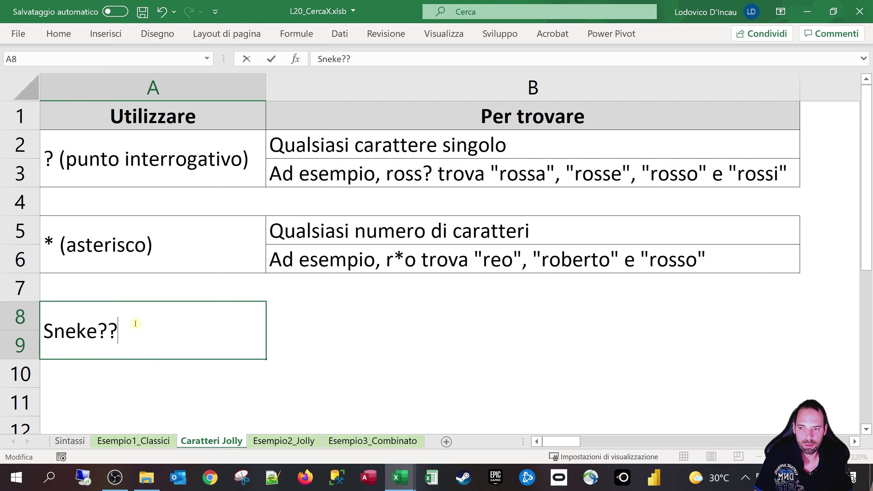
{"action": "key", "text": "Return"}
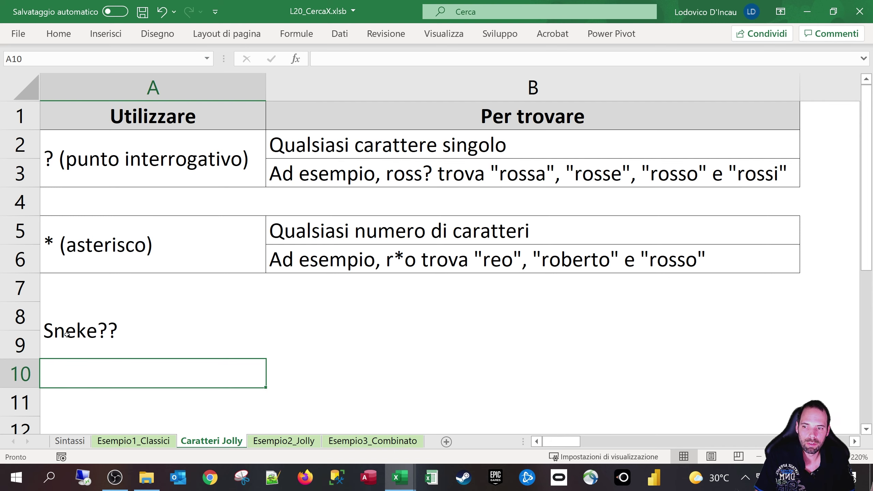
{"action": "left_click", "coordinate": [115, 339]}
{"action": "double_click", "coordinate": [131, 316]}
{"action": "type", "text": "?"}
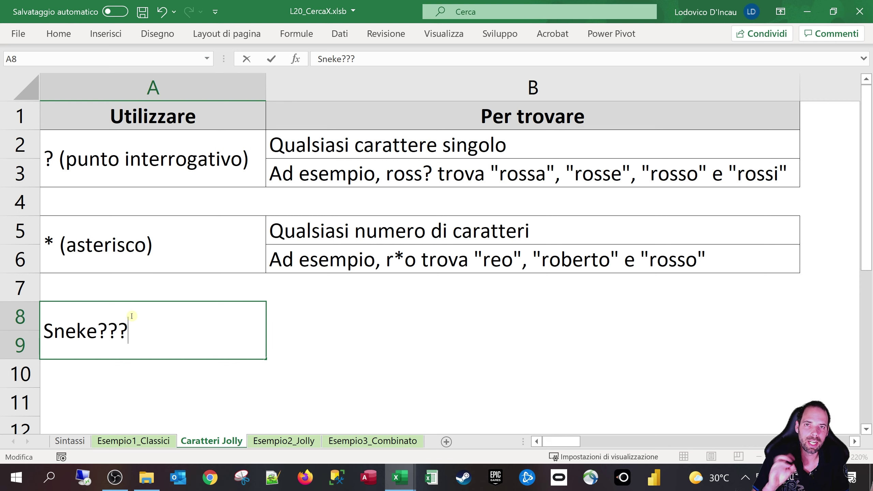
{"action": "key", "text": "Return"}
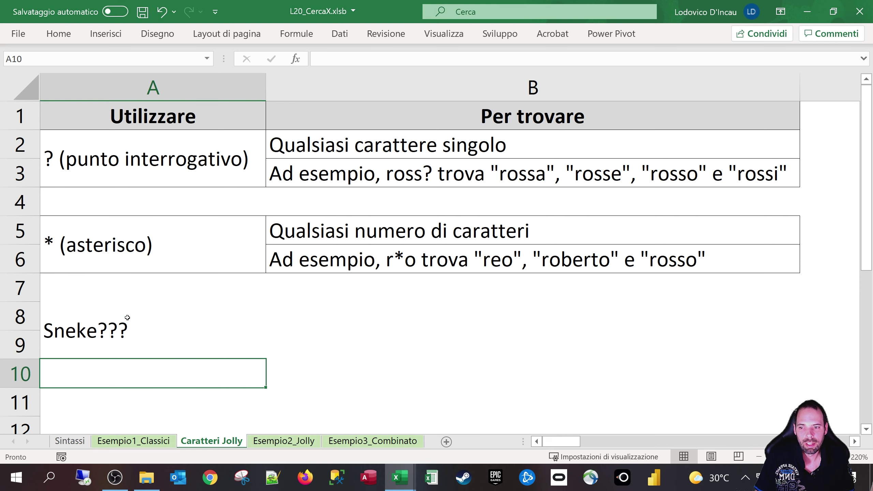
Replace the three question marks in A8 with a single asterisk to make Sneke*
{"action": "left_click", "coordinate": [113, 335]}
{"action": "double_click", "coordinate": [103, 330]}
{"action": "left_click_drag", "start_coordinate": [98, 330], "coordinate": [143, 329]}
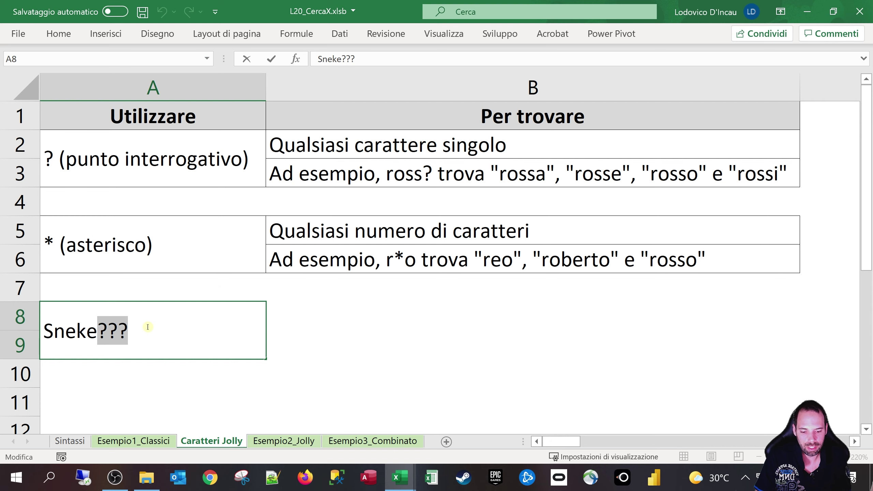
{"action": "type", "text": "*"}
{"action": "key", "text": "Return"}
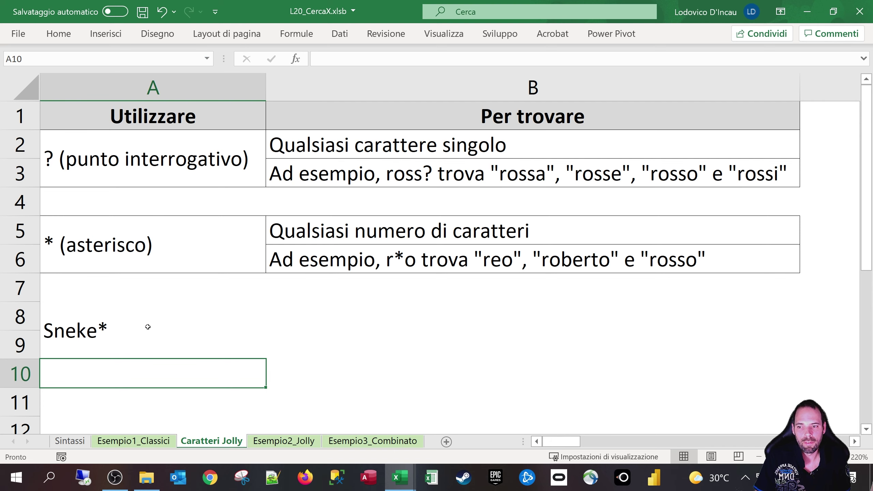
Examine the fixed text Sneke and the asterisk wildcard separately within the pattern in A8
{"action": "left_click", "coordinate": [148, 327]}
{"action": "double_click", "coordinate": [103, 328]}
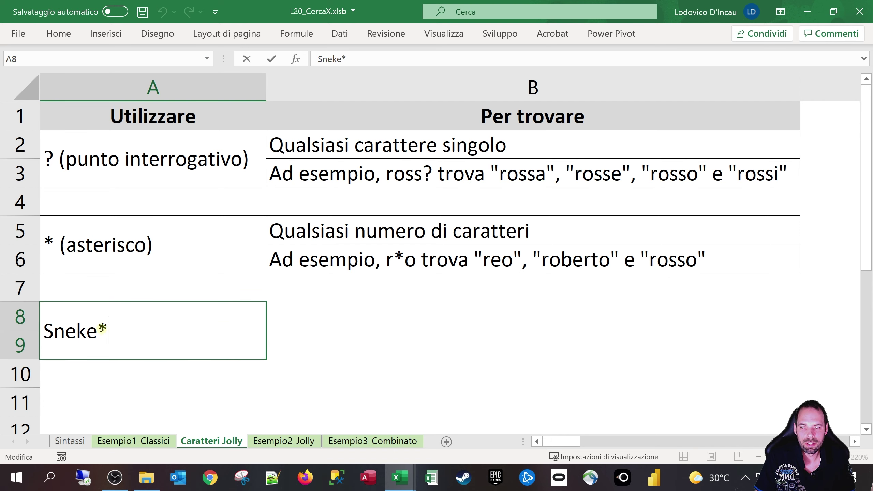
{"action": "left_click_drag", "start_coordinate": [102, 328], "coordinate": [115, 330]}
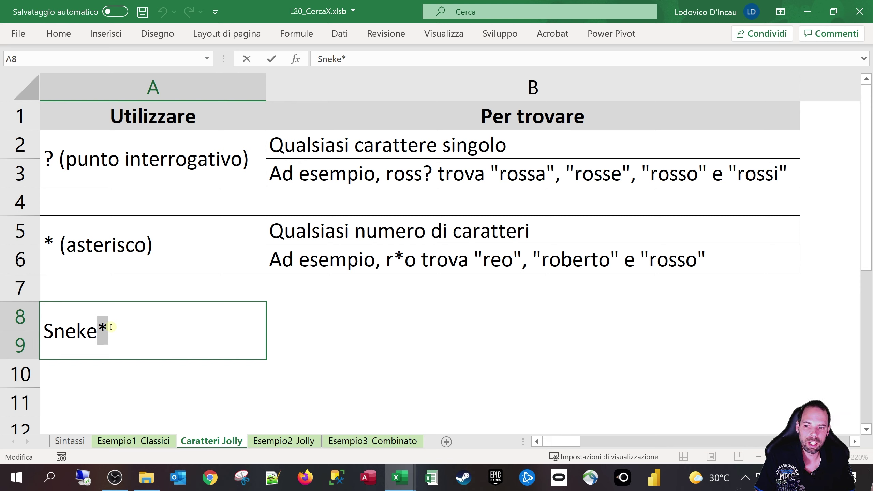
{"action": "mouse_move", "coordinate": [98, 331]}
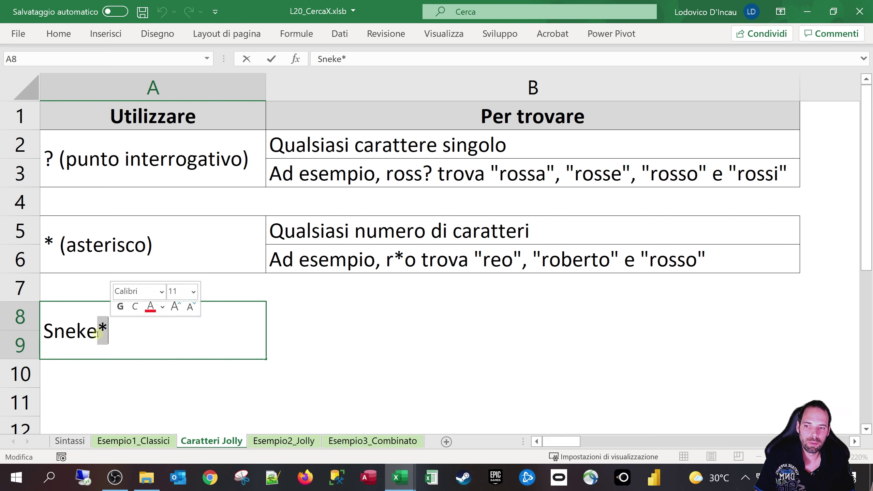
{"action": "left_click", "coordinate": [98, 333]}
{"action": "left_click_drag", "start_coordinate": [98, 331], "coordinate": [43, 337]}
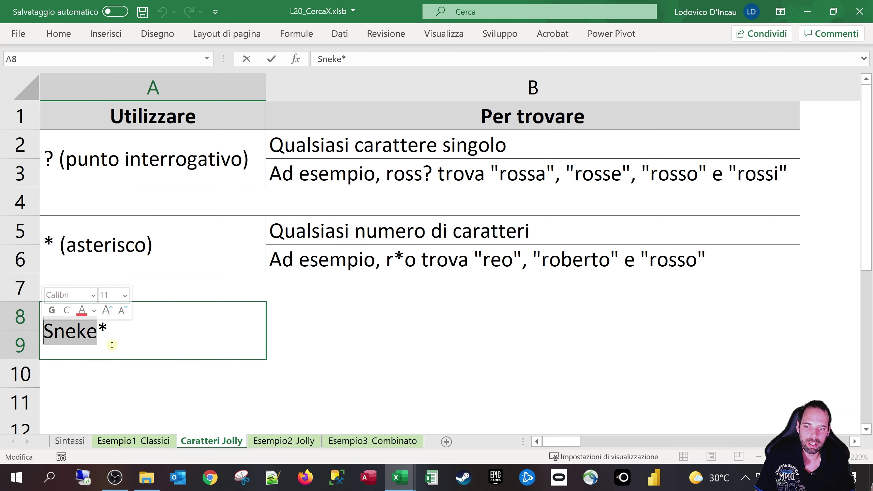
{"action": "left_click", "coordinate": [48, 331]}
Try a question mark followed by dsfsd in place of the asterisk in A8, and discard the edit
{"action": "left_click_drag", "start_coordinate": [48, 332], "coordinate": [127, 332]}
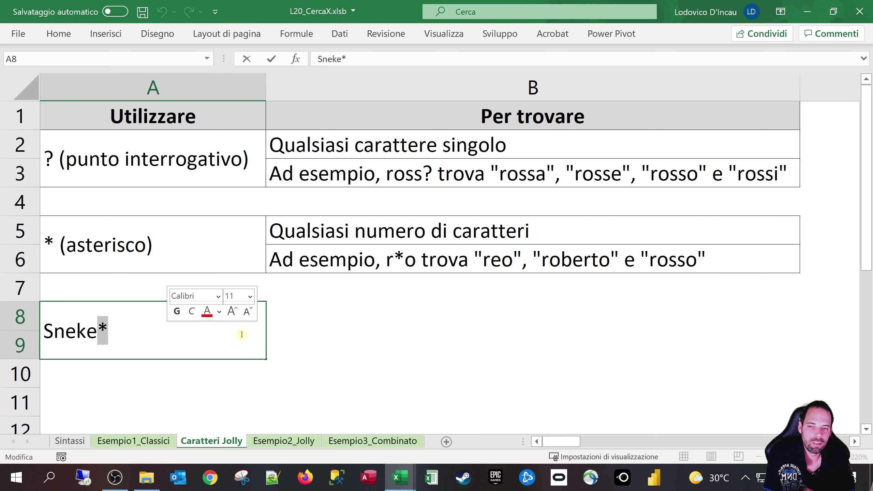
{"action": "type", "text": "?"}
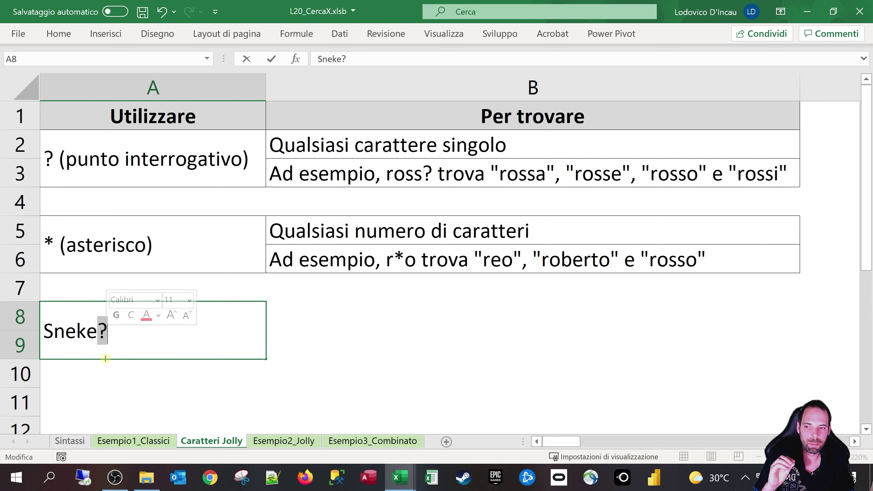
{"action": "left_click_drag", "start_coordinate": [98, 333], "coordinate": [37, 330]}
{"action": "left_click_drag", "start_coordinate": [98, 331], "coordinate": [107, 333]}
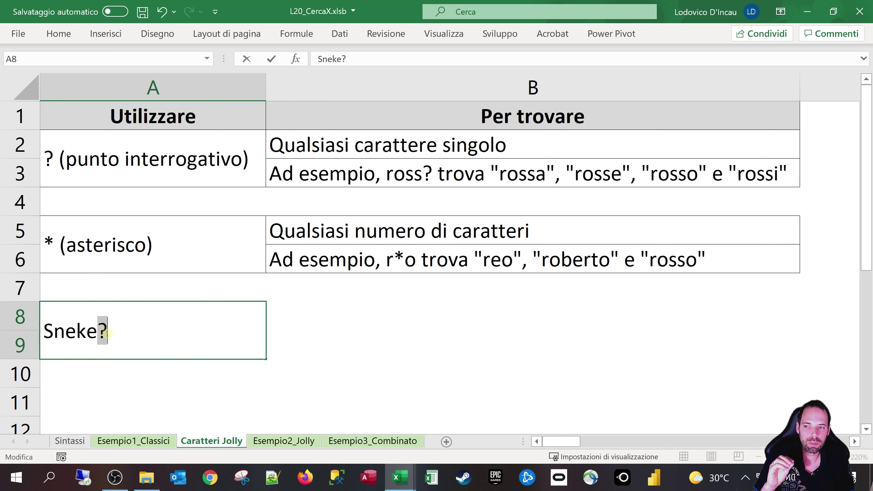
{"action": "left_click", "coordinate": [113, 331]}
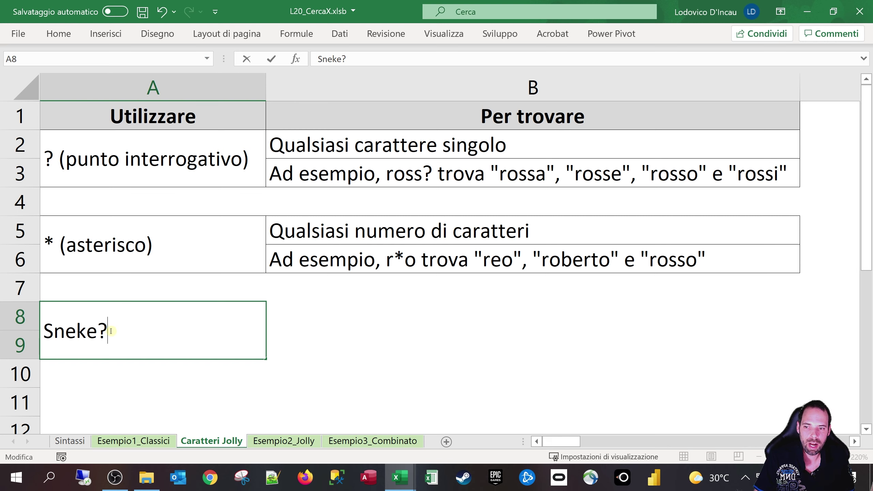
{"action": "type", "text": "dsfsd"}
{"action": "left_click_drag", "start_coordinate": [112, 331], "coordinate": [185, 334]}
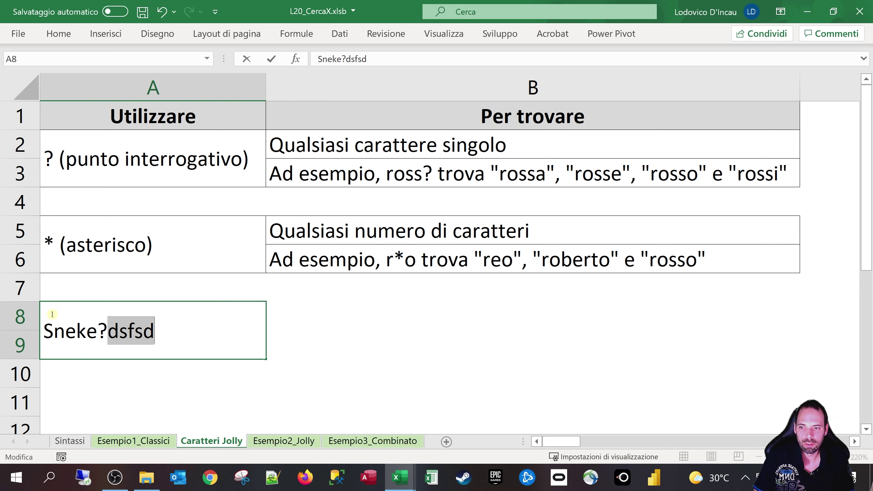
{"action": "key", "text": "Escape"}
Change the pattern in A8 to Snek?r so the wildcard stands for one character inside the word
{"action": "double_click", "coordinate": [90, 335]}
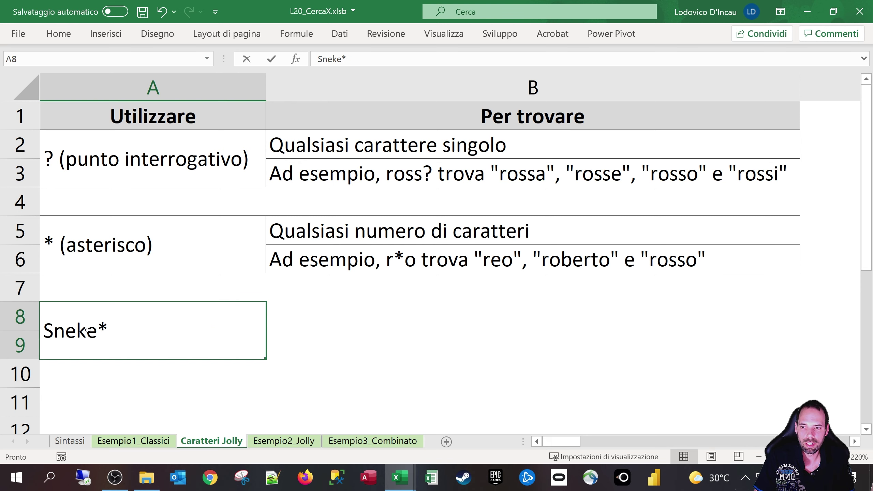
{"action": "left_click_drag", "start_coordinate": [87, 332], "coordinate": [108, 332]}
{"action": "type", "text": "?r"}
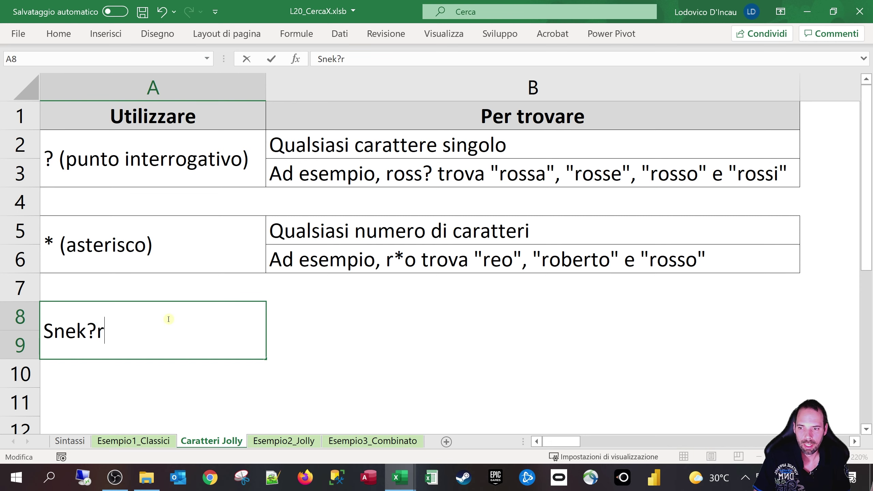
{"action": "key", "text": "Return"}
{"action": "left_click", "coordinate": [89, 332]}
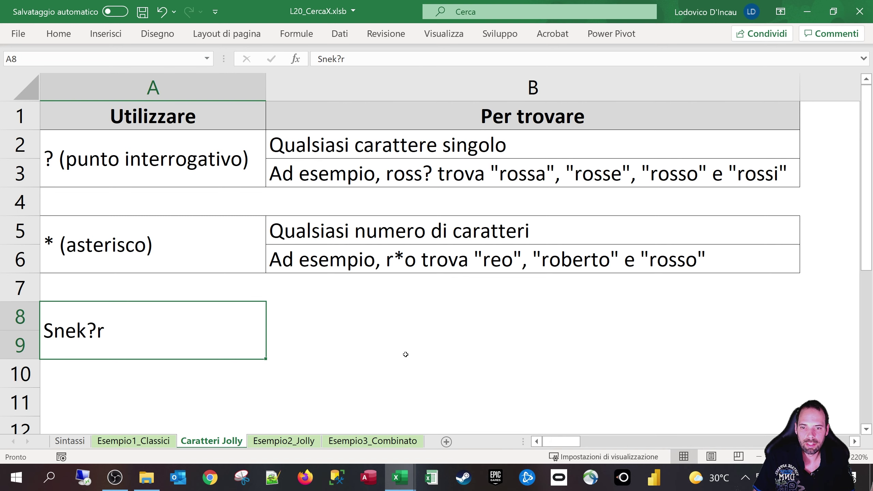
{"action": "left_click", "coordinate": [359, 263]}
{"action": "left_click", "coordinate": [199, 167]}
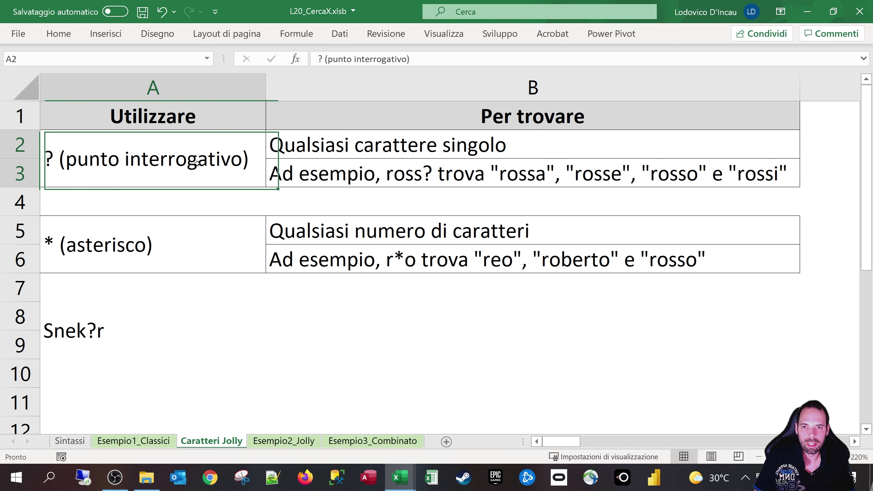
{"action": "left_click", "coordinate": [378, 175]}
{"action": "left_click", "coordinate": [248, 320]}
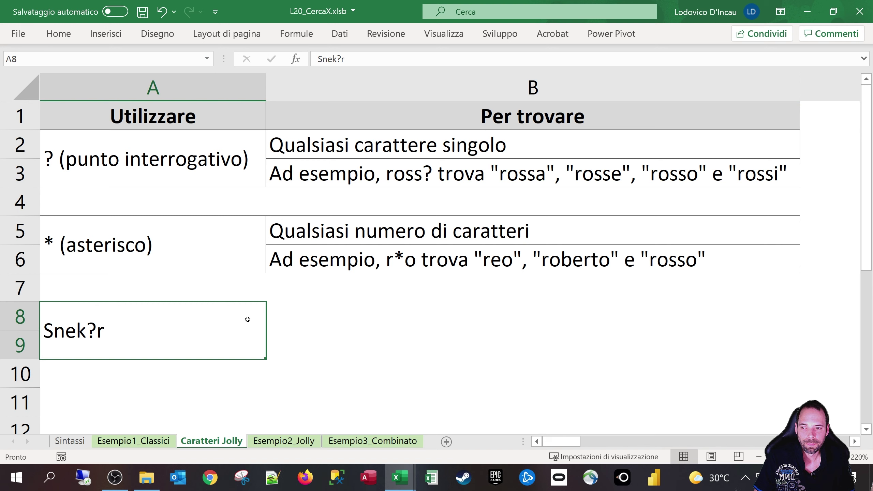
Enter Snekar in B8 as an example word for the Snek?r pattern
{"action": "left_click", "coordinate": [304, 329]}
{"action": "type", "text": "Sne"}
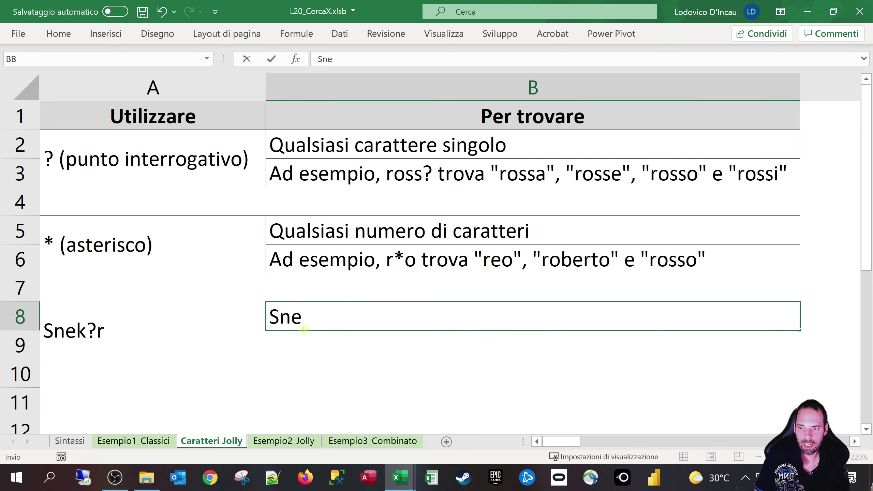
{"action": "type", "text": "kar"}
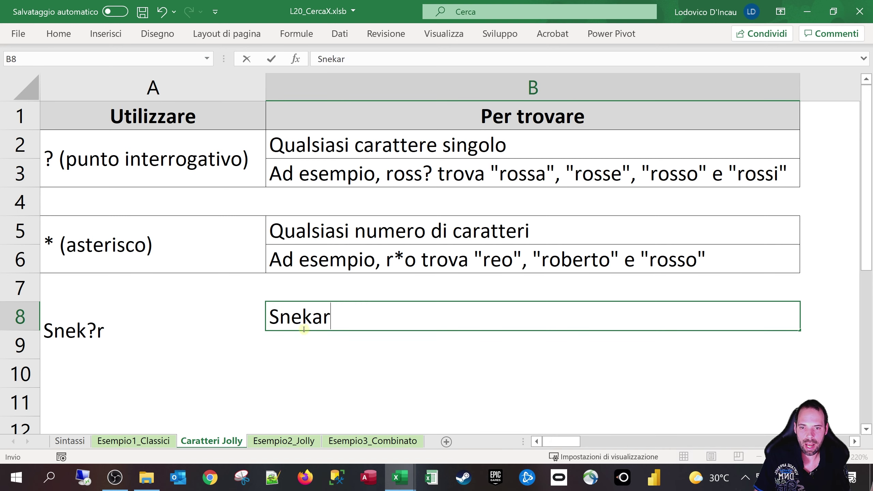
{"action": "key", "text": "Return"}
Copy the word in B8 to B9, change the copy to Snekbr, and select both example words
{"action": "key", "text": "Up"}
{"action": "key", "text": "ctrl+c"}
{"action": "key", "text": "Down"}
{"action": "key", "text": "ctrl+v"}
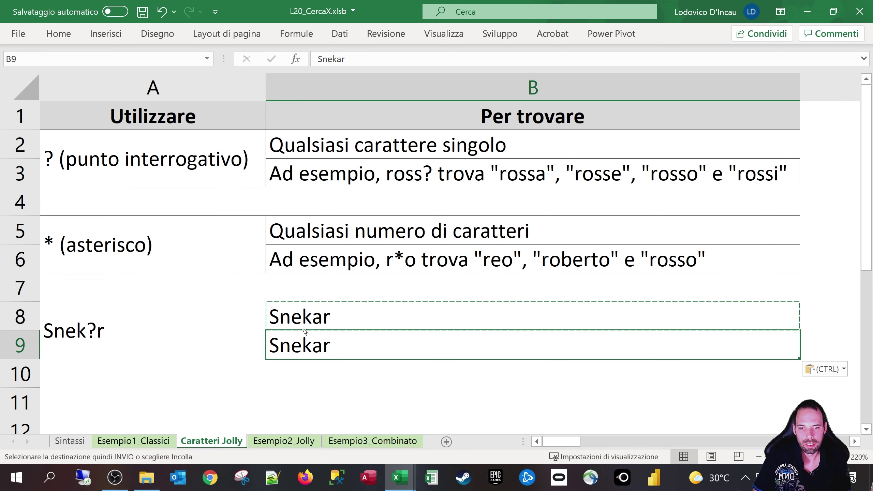
{"action": "key", "text": "F2"}
{"action": "key", "text": "Left"}
{"action": "key", "text": "Left"}
{"action": "key", "text": "Delete"}
{"action": "type", "text": "b"}
{"action": "key", "text": "Return"}
{"action": "key", "text": "Up"}
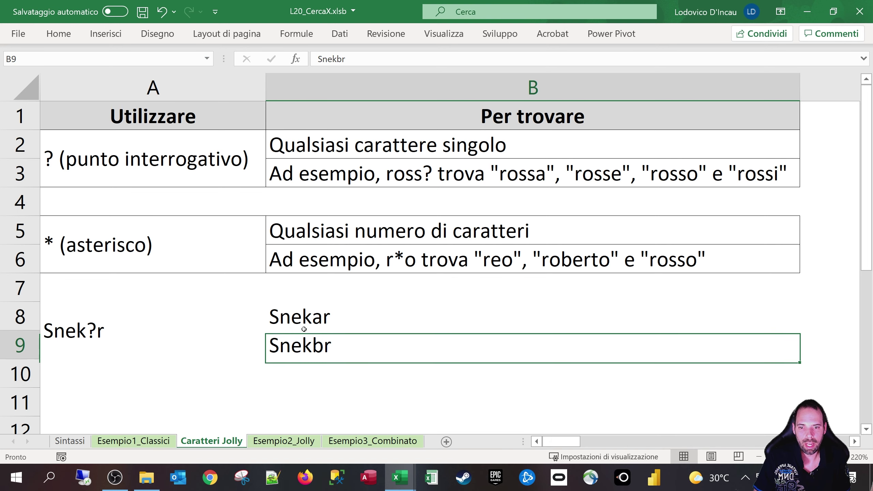
{"action": "key", "text": "Up"}
{"action": "key", "text": "shift+Down"}
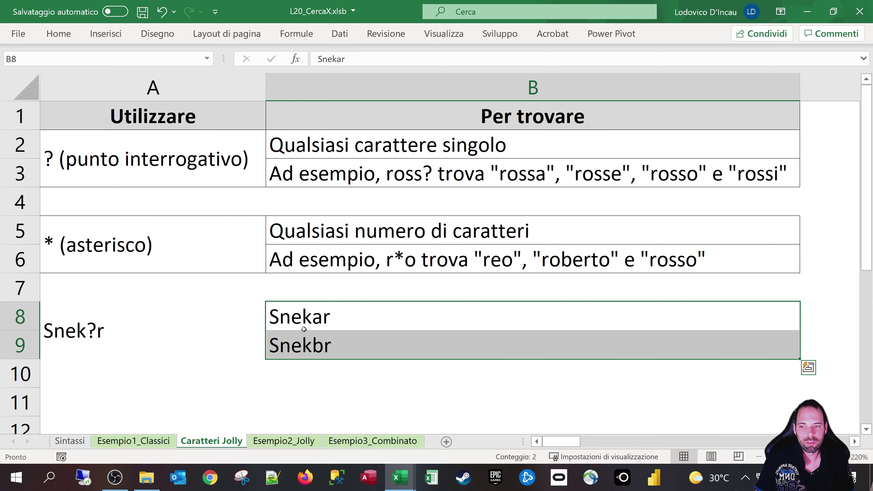
Add a second question mark to the pattern in A8 to make Snek??r
{"action": "double_click", "coordinate": [96, 330]}
{"action": "type", "text": "?"}
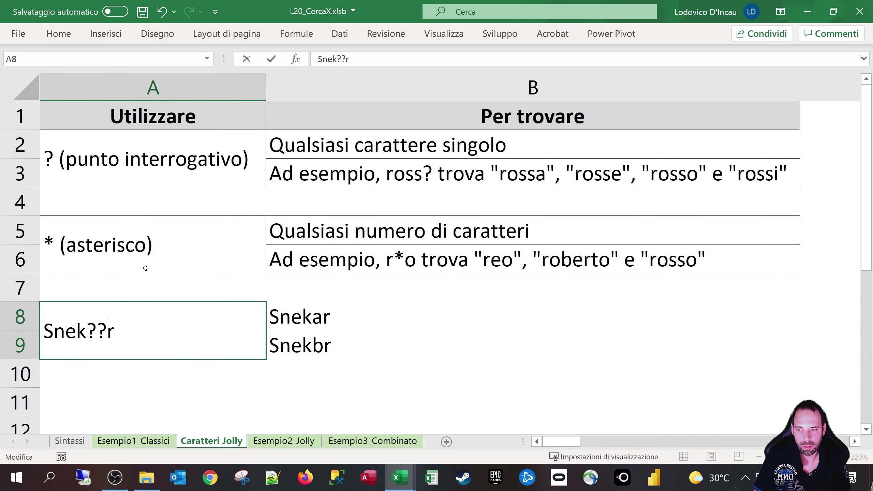
{"action": "key", "text": "Return"}
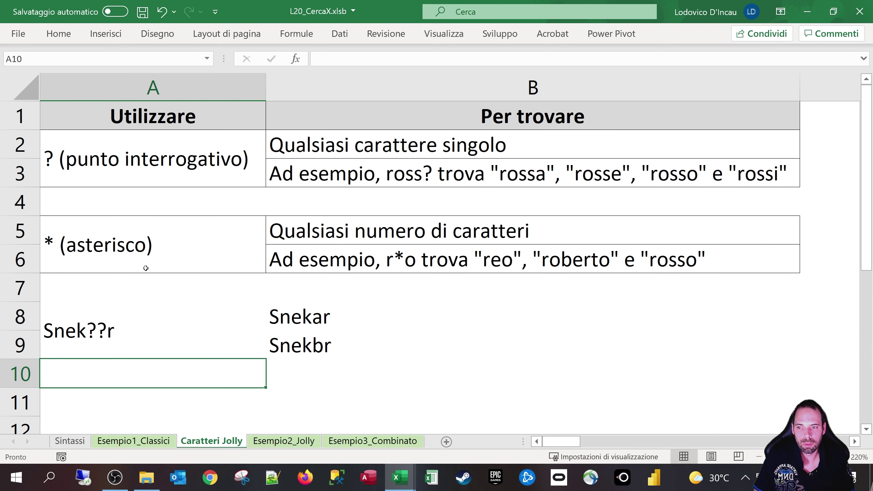
Examine the letters after Snek in B8, try adding an extra r at the end, and take it out again
{"action": "double_click", "coordinate": [317, 316]}
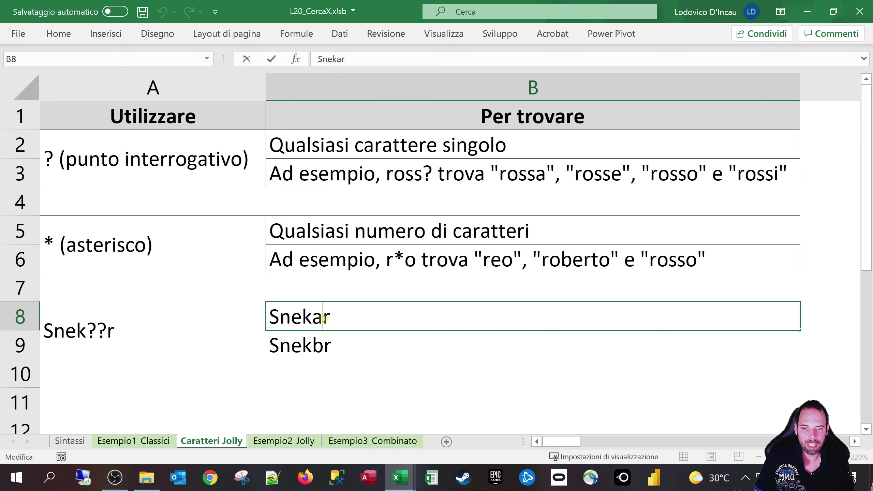
{"action": "double_click", "coordinate": [332, 317]}
{"action": "left_click", "coordinate": [335, 321]}
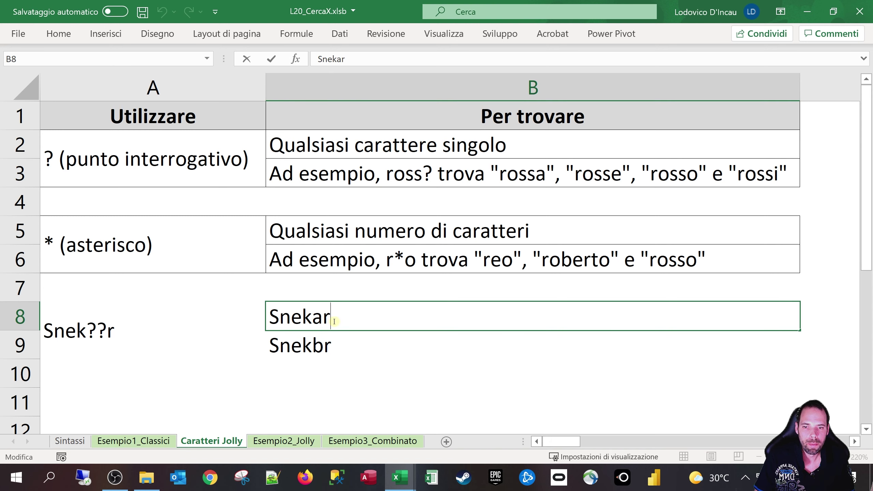
{"action": "left_click_drag", "start_coordinate": [313, 320], "coordinate": [322, 321]}
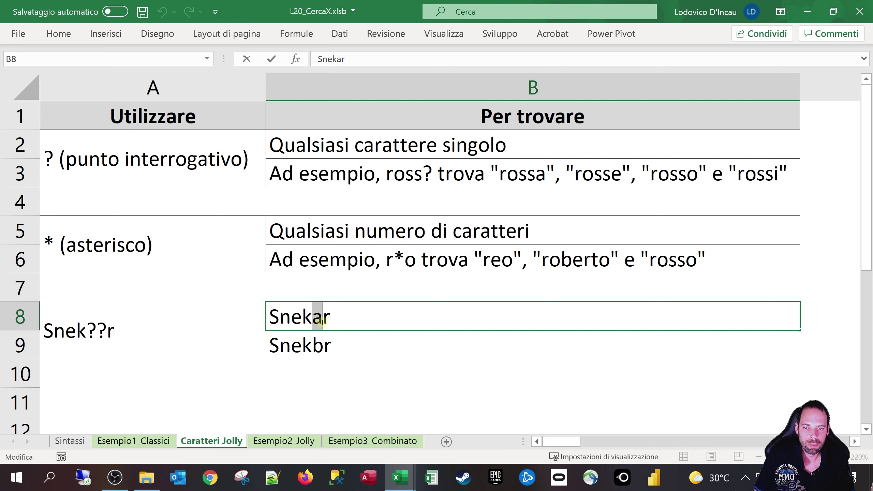
{"action": "left_click", "coordinate": [335, 321]}
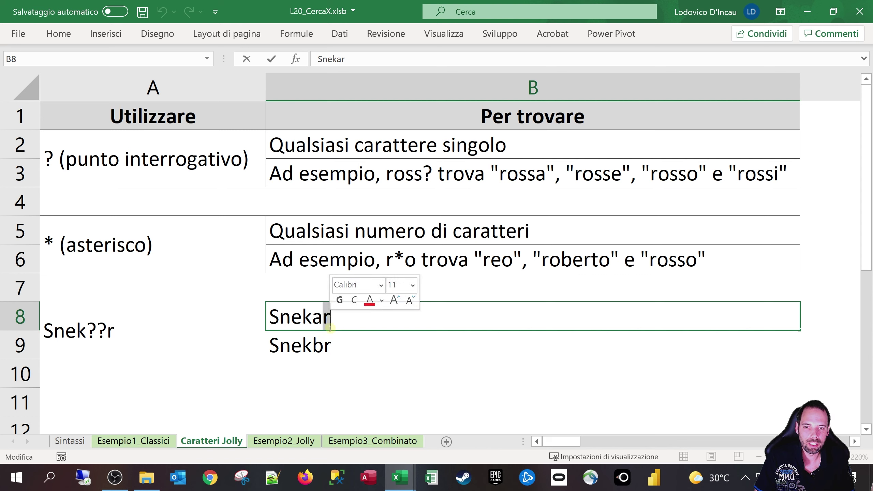
{"action": "type", "text": "r"}
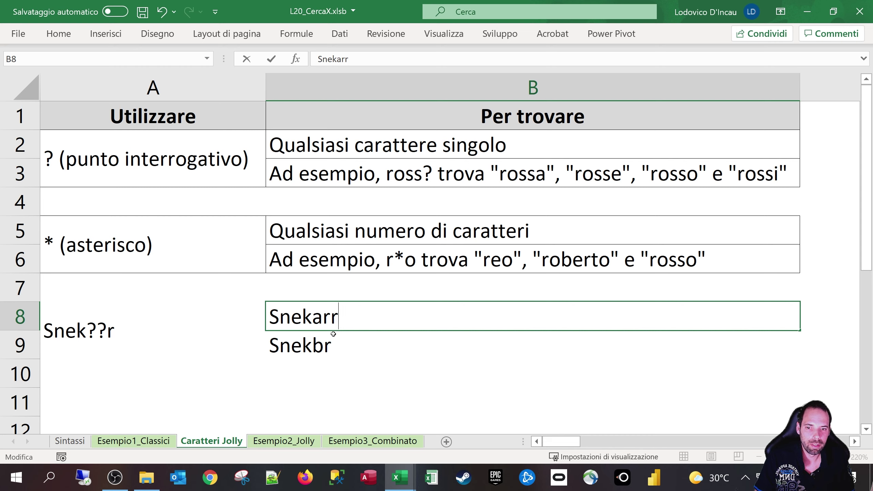
{"action": "key", "text": "BackSpace"}
{"action": "left_click", "coordinate": [109, 327]}
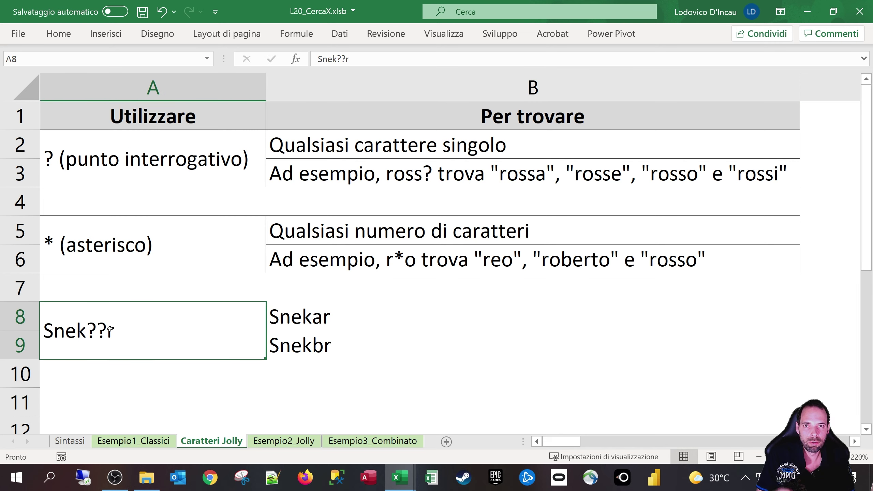
Clear the practice pattern and example words from A8:B9
{"action": "left_click_drag", "start_coordinate": [241, 350], "coordinate": [285, 342]}
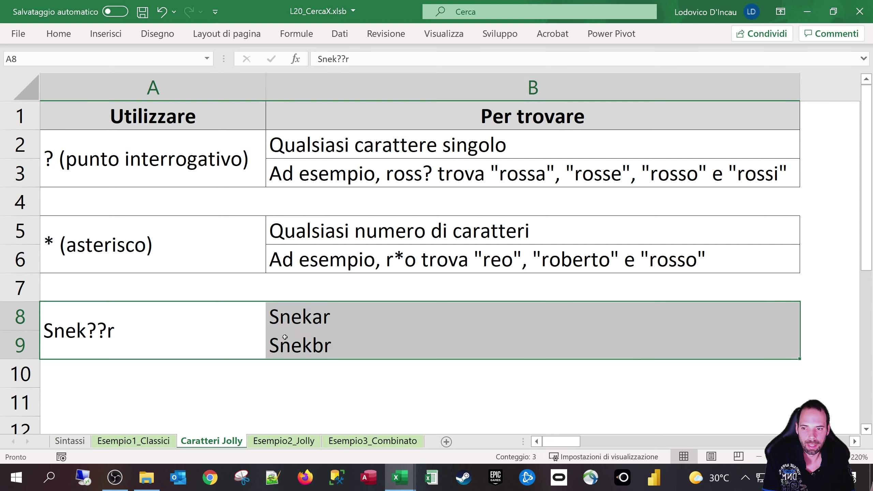
{"action": "key", "text": "Delete"}
{"action": "left_click", "coordinate": [108, 124]}
Go to the Esempio2_Jolly sheet and change the search value in H4 to Sneaker
{"action": "left_click", "coordinate": [285, 441]}
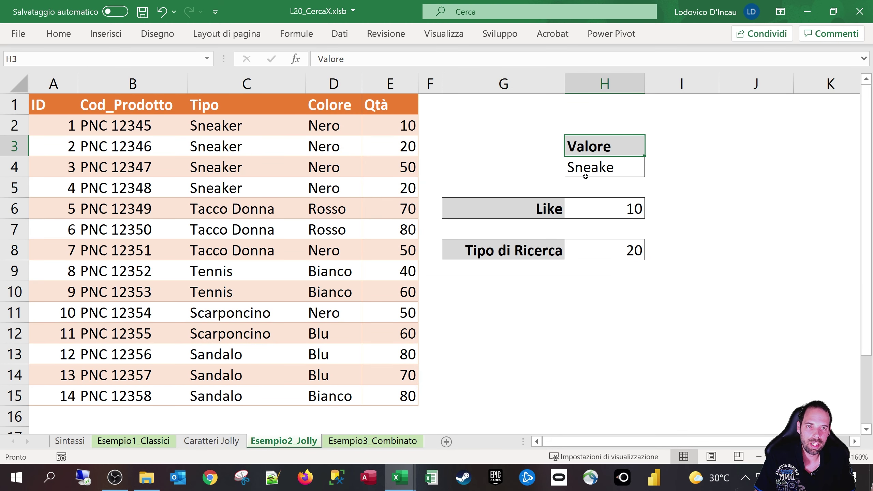
{"action": "left_click", "coordinate": [606, 166]}
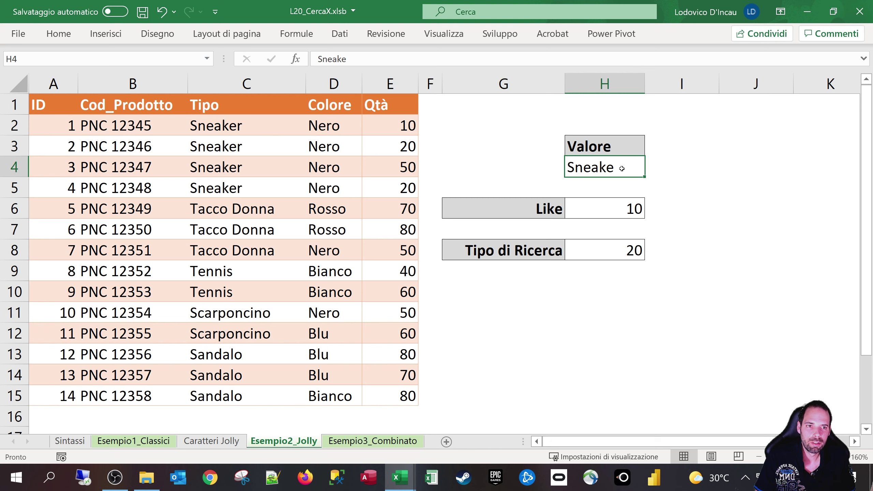
{"action": "key", "text": "F2"}
{"action": "type", "text": "r"}
{"action": "key", "text": "Return"}
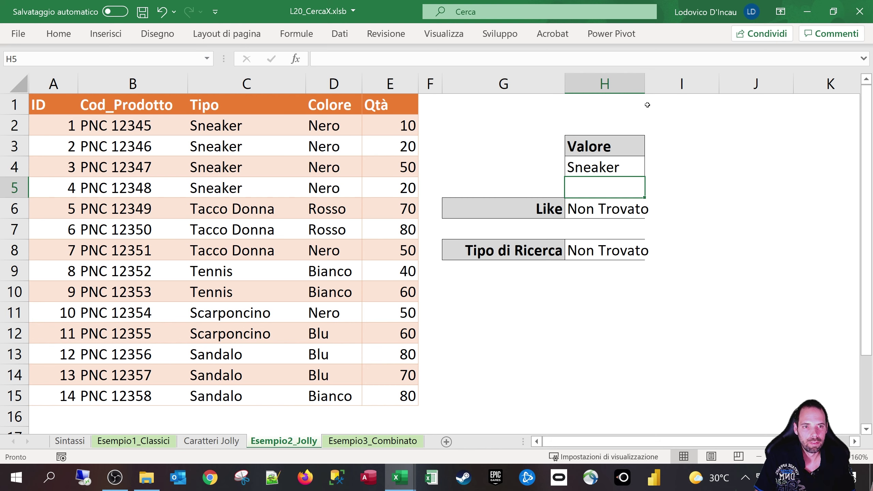
Compare the Like formula in H6 with the Tipo di Ricerca formula in H8
{"action": "left_click", "coordinate": [611, 215]}
{"action": "left_click", "coordinate": [595, 250]}
{"action": "key", "text": "Up"}
{"action": "key", "text": "Up"}
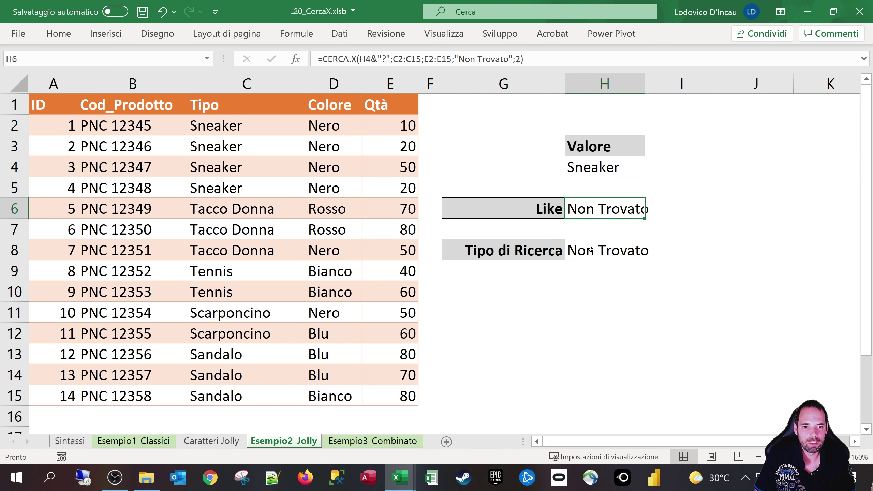
{"action": "left_click", "coordinate": [591, 250]}
{"action": "left_click", "coordinate": [600, 209]}
{"action": "left_click", "coordinate": [599, 250]}
{"action": "left_click", "coordinate": [599, 207]}
Change the search value in H4 to Sneake by removing its final letter
{"action": "left_click", "coordinate": [601, 162]}
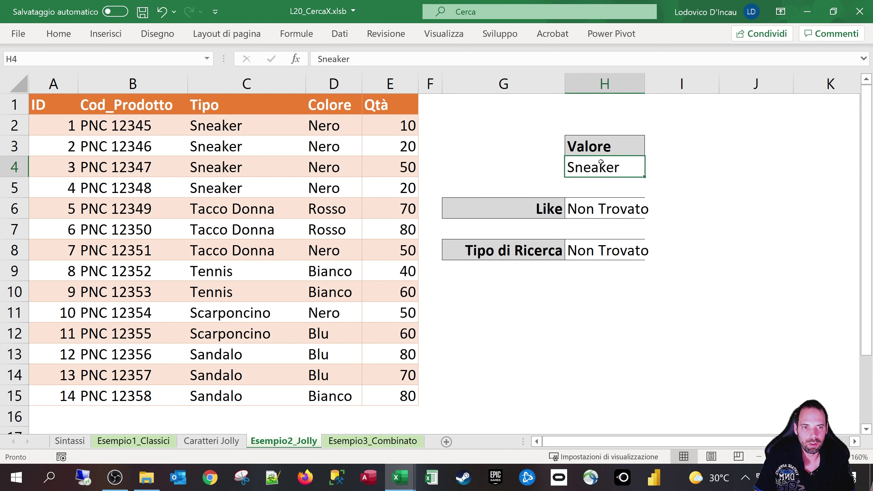
{"action": "key", "text": "F2"}
{"action": "key", "text": "BackSpace"}
{"action": "key", "text": "Return"}
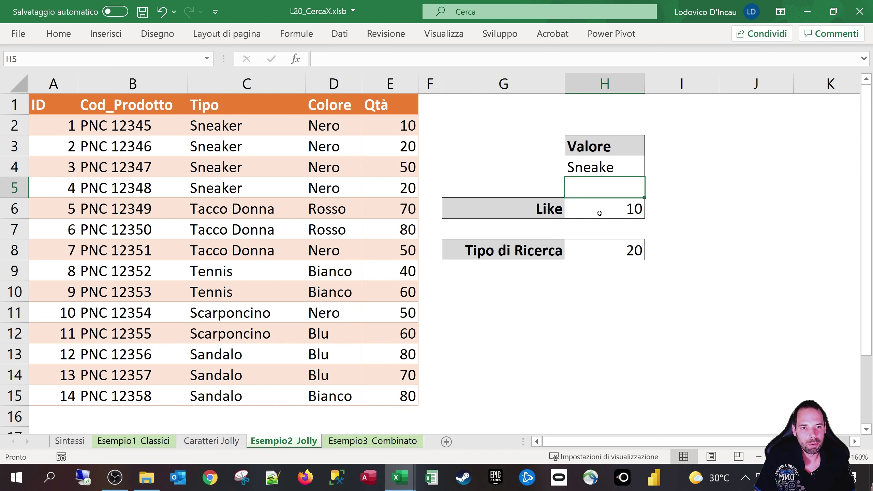
{"action": "left_click", "coordinate": [599, 208]}
Try Sneak as the search value in H4 and undo the change
{"action": "double_click", "coordinate": [611, 170]}
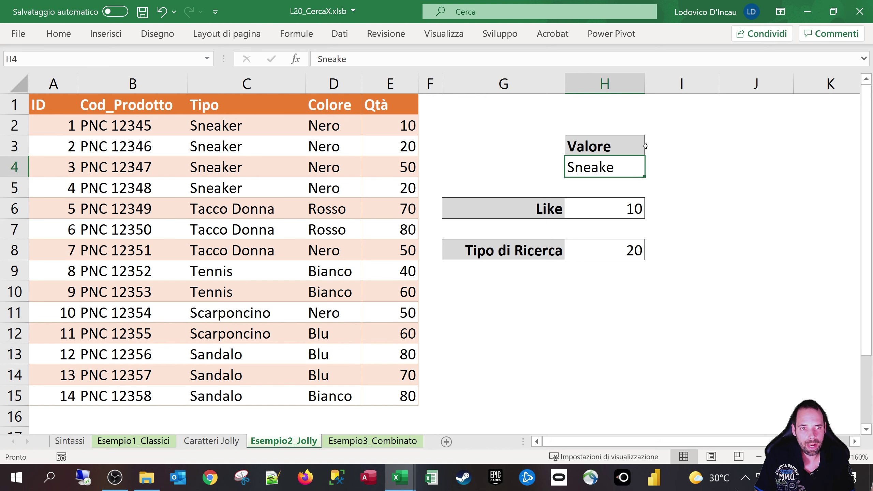
{"action": "key", "text": "BackSpace"}
{"action": "key", "text": "Return"}
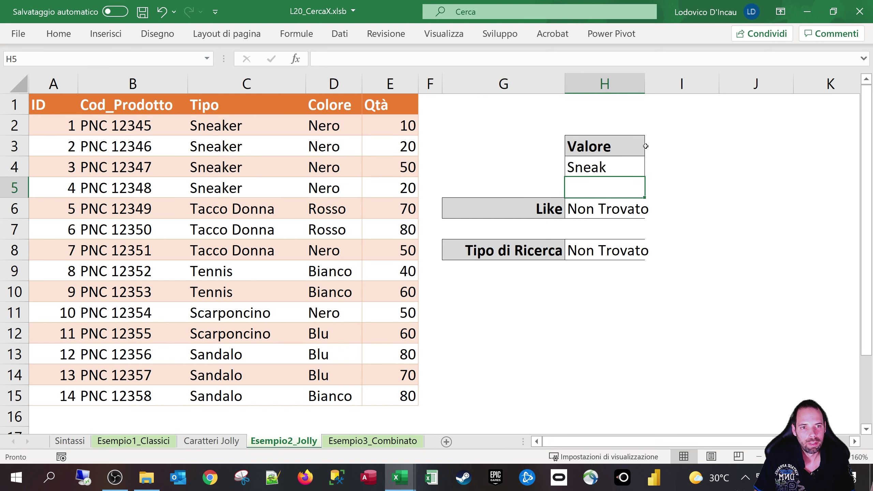
{"action": "key", "text": "ctrl+z"}
Examine the CERCA.X arguments in H6: the joined value H4&"?", the lookup and return ranges, and the not-found text
{"action": "left_click", "coordinate": [611, 212]}
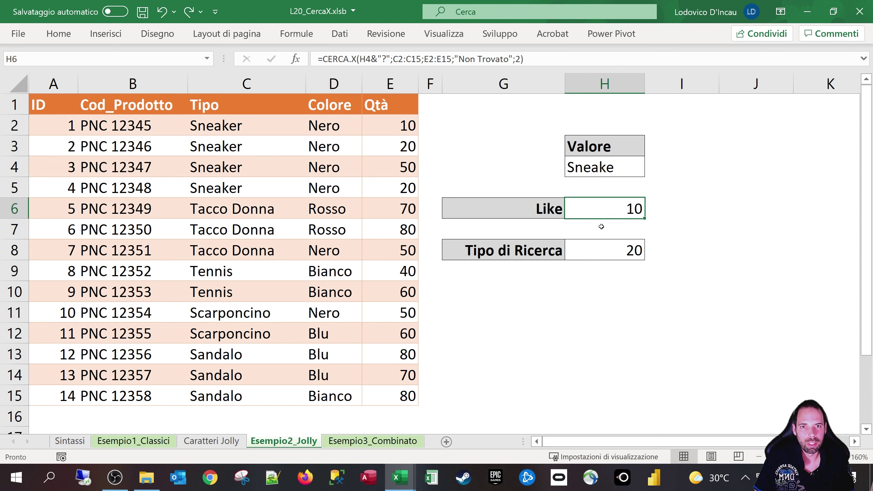
{"action": "double_click", "coordinate": [597, 218]}
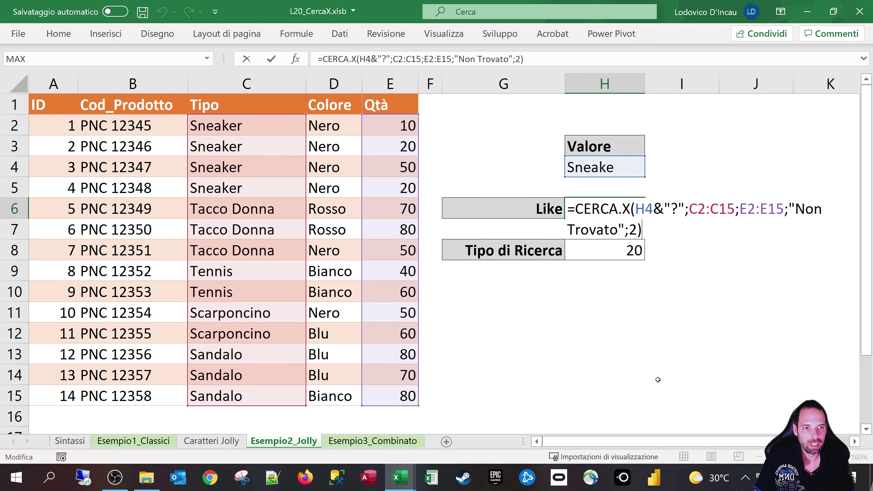
{"action": "key", "text": "super+plus"}
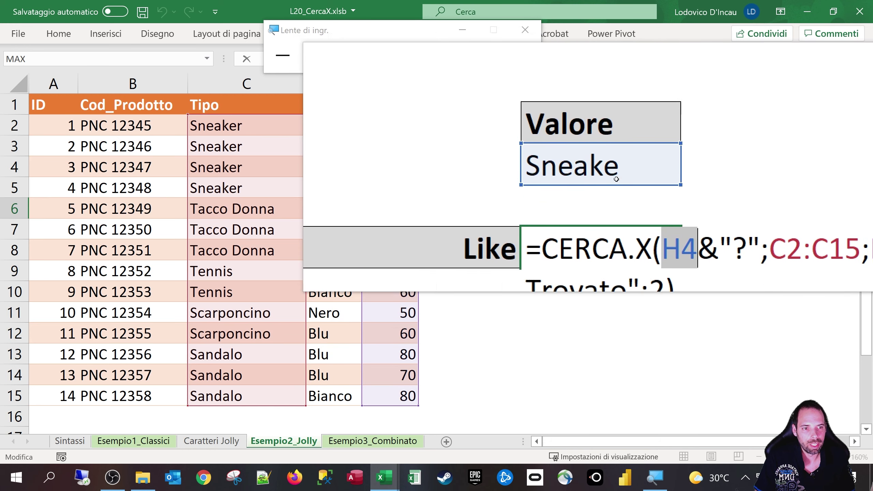
{"action": "left_click_drag", "start_coordinate": [656, 208], "coordinate": [661, 209]}
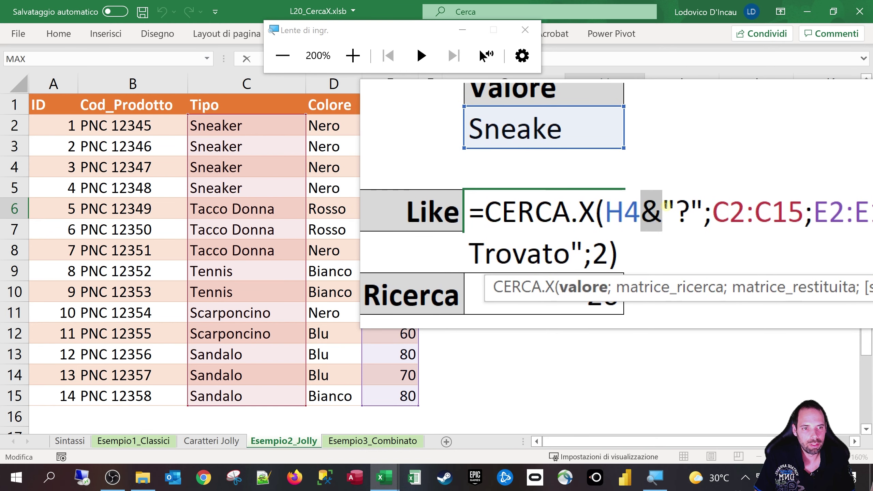
{"action": "left_click", "coordinate": [667, 206]}
{"action": "left_click_drag", "start_coordinate": [670, 208], "coordinate": [684, 209]}
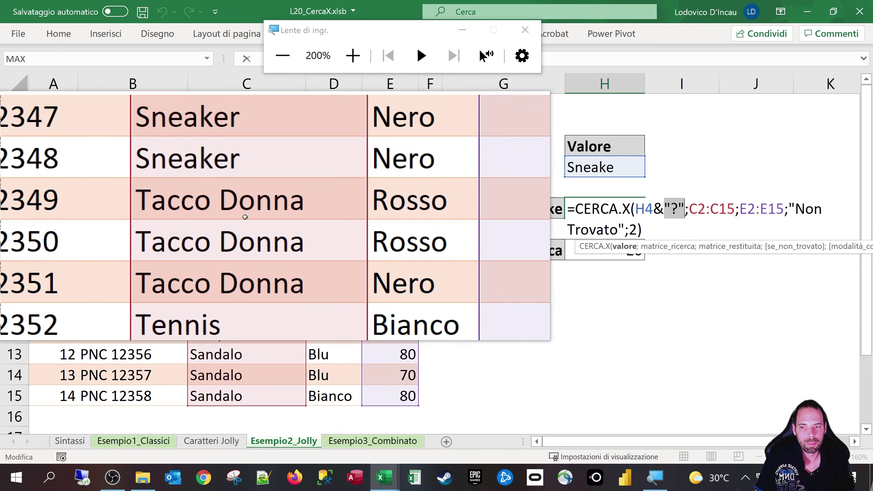
{"action": "key", "text": "super+Escape"}
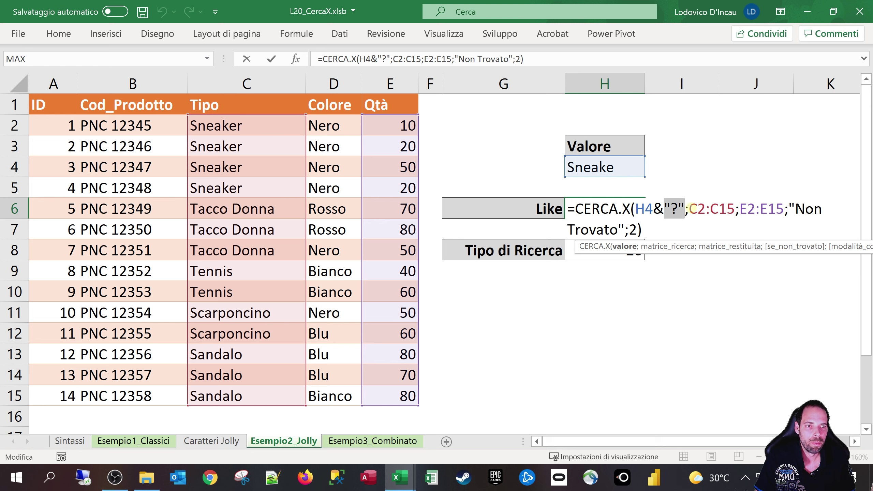
{"action": "left_click_drag", "start_coordinate": [689, 209], "coordinate": [784, 209]}
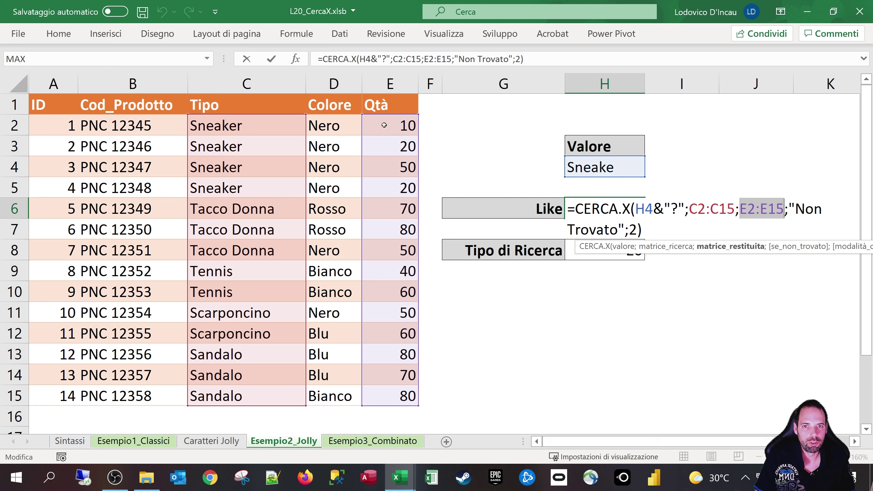
{"action": "left_click_drag", "start_coordinate": [789, 209], "coordinate": [624, 229]}
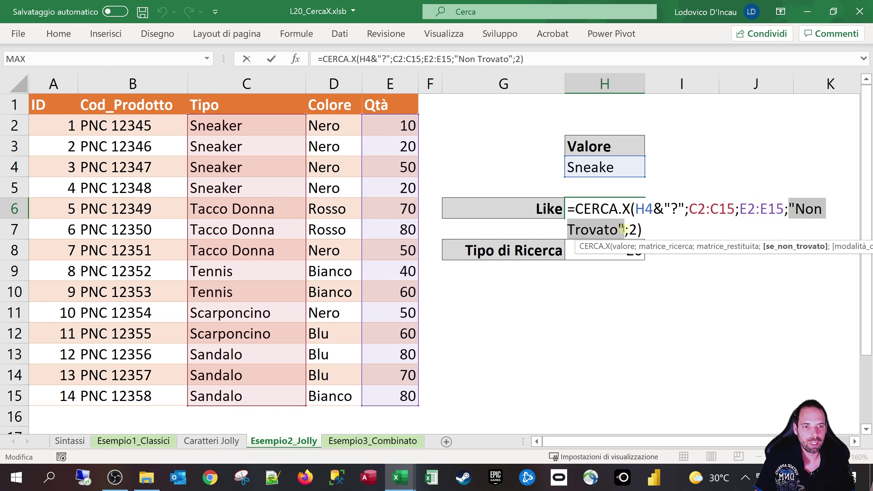
Re-enter the match mode in the H6 formula as 2 - Corrispondenza carattere jolly and commit it
{"action": "left_click", "coordinate": [626, 230]}
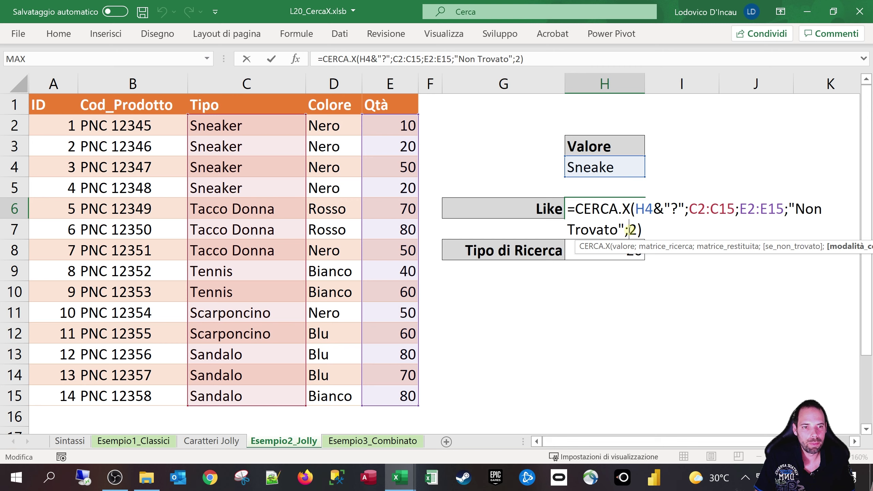
{"action": "key", "text": "Delete"}
{"action": "type", "text": "2"}
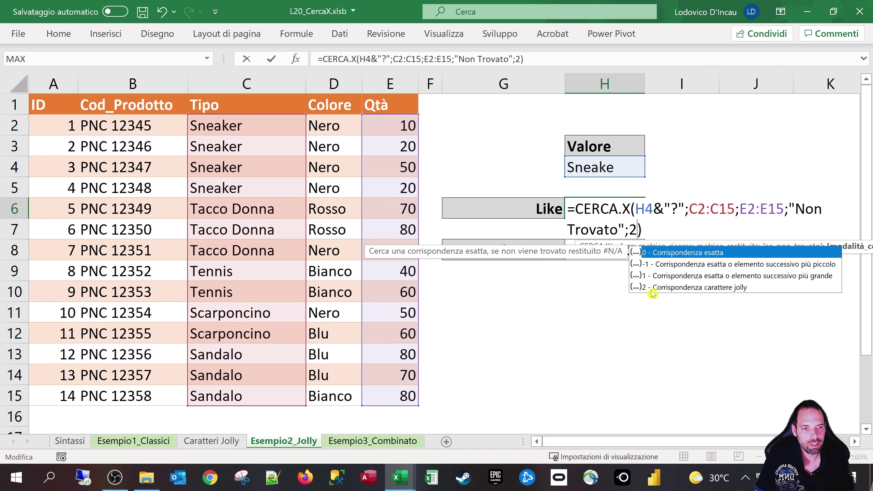
{"action": "key", "text": "Escape"}
{"action": "key", "text": "super+plus"}
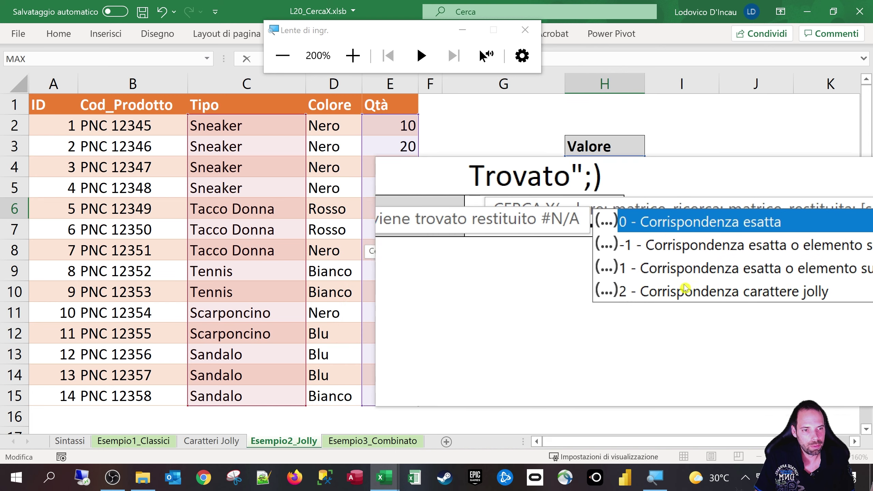
{"action": "double_click", "coordinate": [703, 288]}
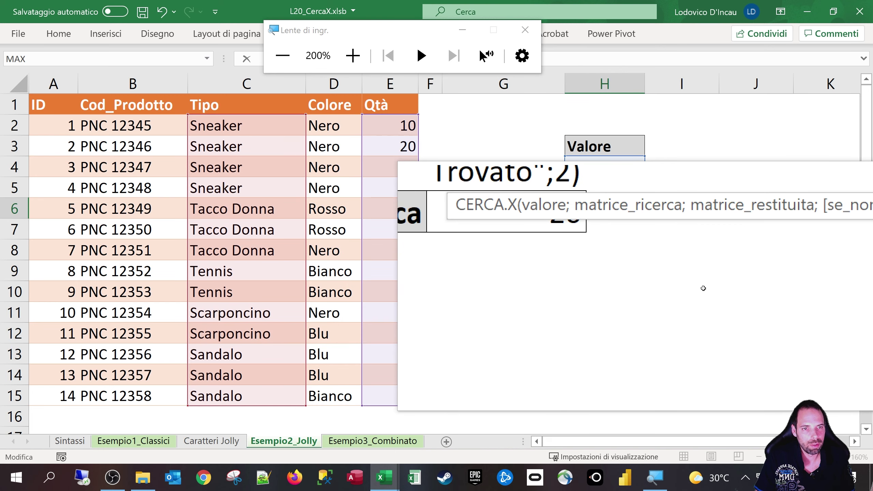
{"action": "key", "text": "super+Escape"}
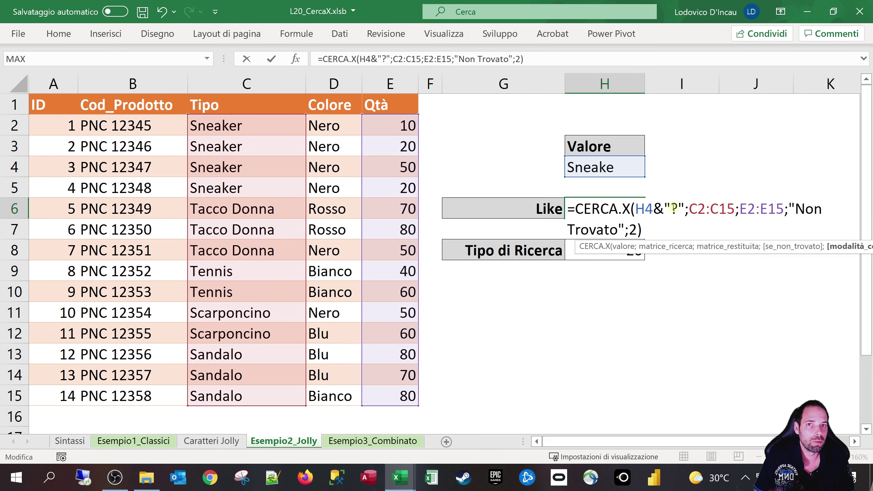
{"action": "left_click_drag", "start_coordinate": [636, 228], "coordinate": [629, 229]}
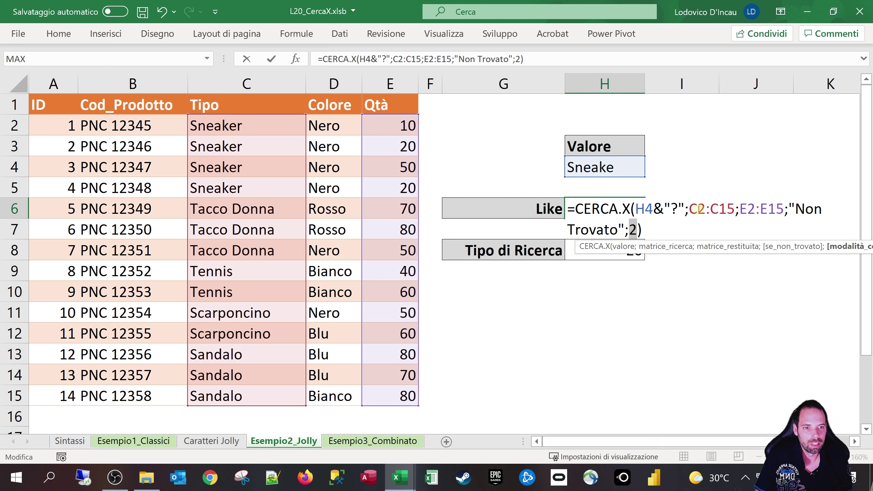
{"action": "key", "text": "Return"}
Inspect the Tipo di Ricerca formula in H8 without changing it
{"action": "left_click", "coordinate": [638, 255]}
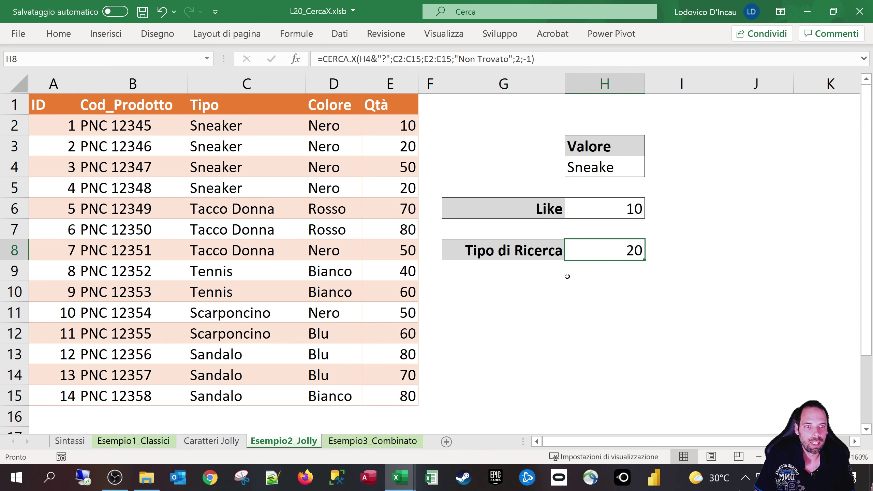
{"action": "key", "text": "F2"}
{"action": "key", "text": "Escape"}
Replace the ? wildcard with * in the Like formula in H6
{"action": "left_click", "coordinate": [580, 205]}
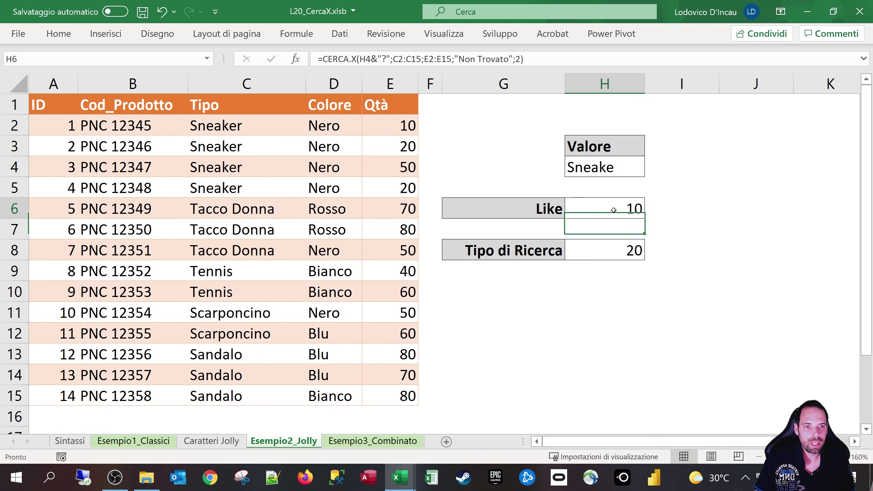
{"action": "left_click", "coordinate": [384, 59]}
{"action": "key", "text": "BackSpace"}
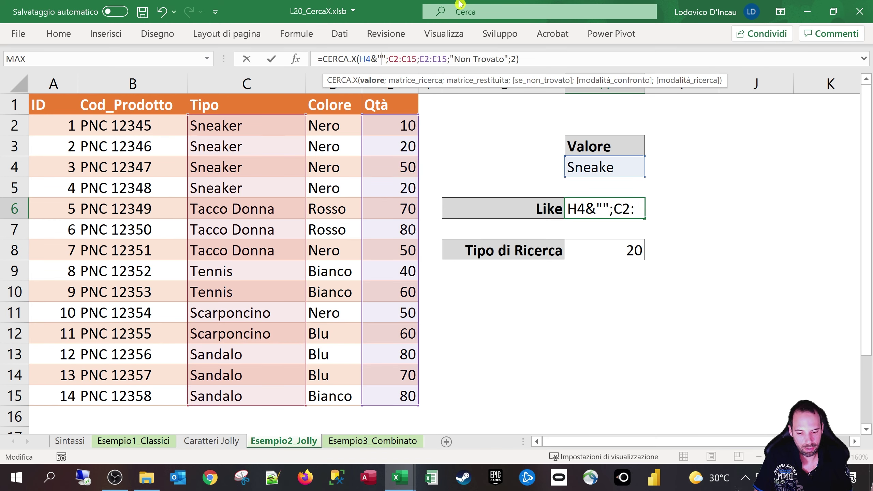
{"action": "type", "text": "*"}
{"action": "key", "text": "Return"}
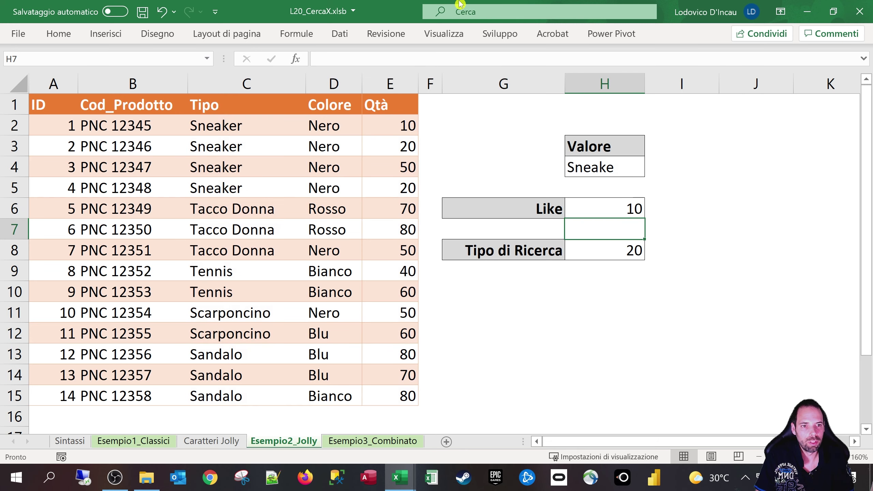
Shorten the search value in H4 to Sneak
{"action": "double_click", "coordinate": [621, 160]}
{"action": "key", "text": "BackSpace"}
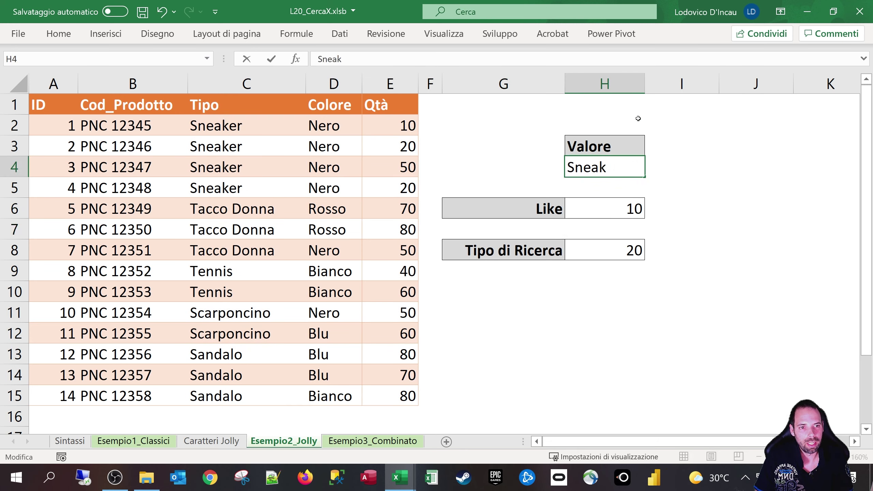
{"action": "key", "text": "Return"}
Change the wildcard in the Like formula in H6 from * back to ?
{"action": "left_click", "coordinate": [614, 210]}
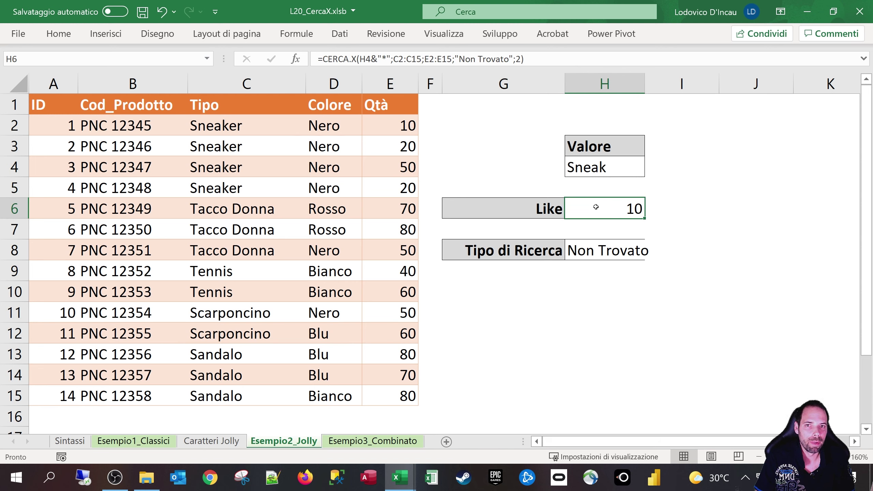
{"action": "left_click", "coordinate": [376, 72]}
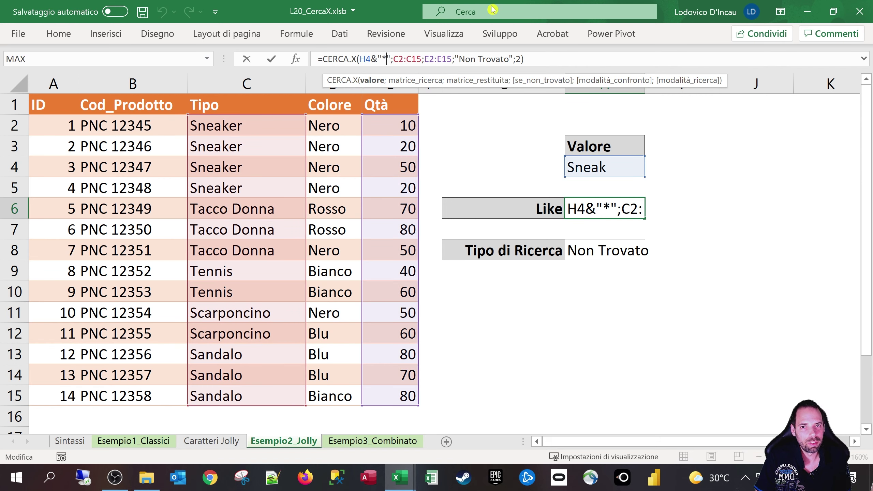
{"action": "key", "text": "BackSpace"}
{"action": "type", "text": "?"}
{"action": "key", "text": "Return"}
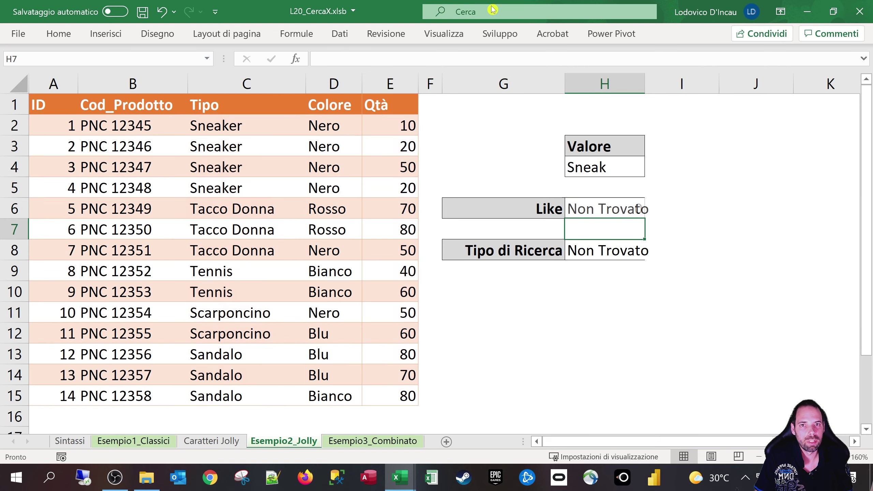
Set the search value in H4 back to Sneake
{"action": "double_click", "coordinate": [613, 169]}
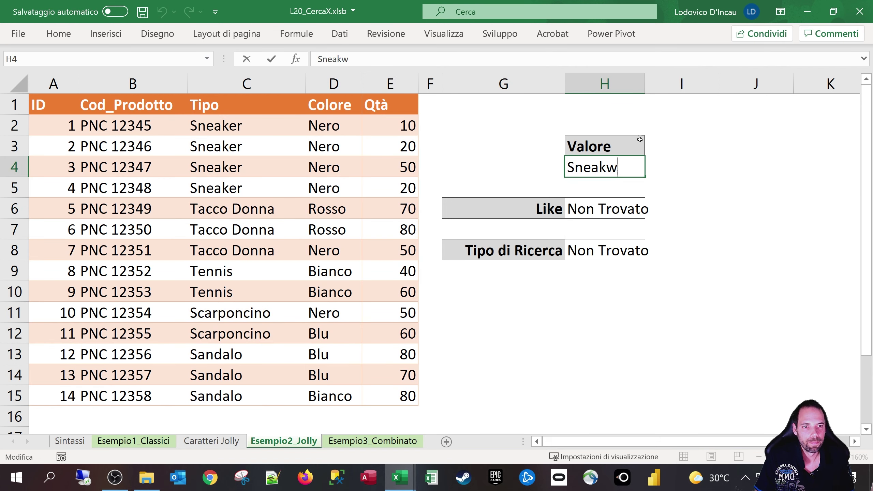
{"action": "type", "text": "e"}
{"action": "key", "text": "Return"}
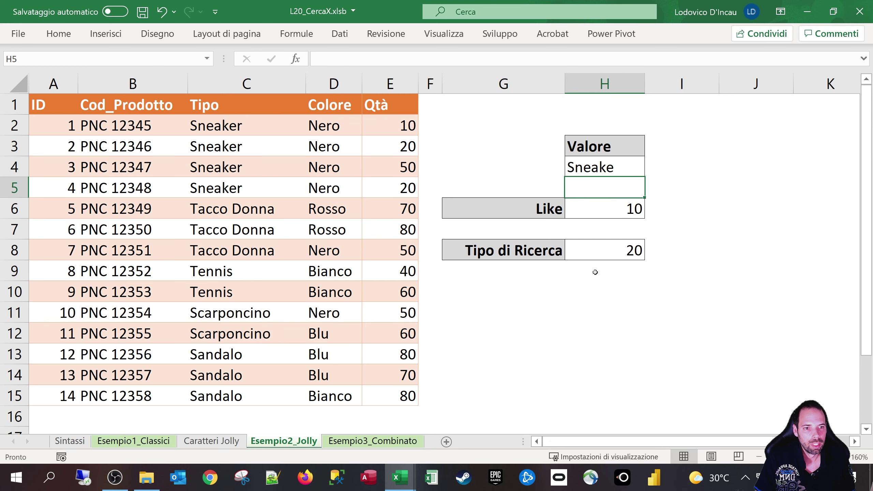
Examine the H8 formula against the first and last Sneaker rows in the Tipo and Qtà columns
{"action": "left_click", "coordinate": [615, 241]}
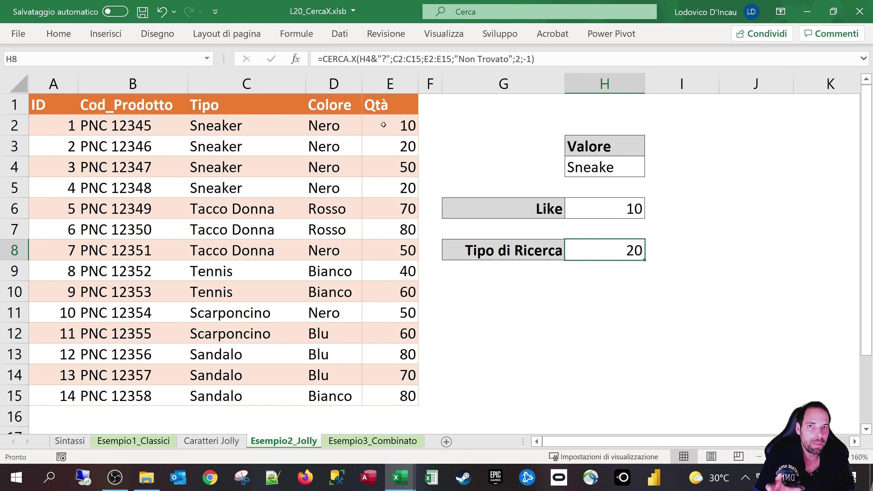
{"action": "left_click_drag", "start_coordinate": [264, 127], "coordinate": [395, 125]}
{"action": "left_click", "coordinate": [269, 108]}
{"action": "key", "text": "ctrl+space"}
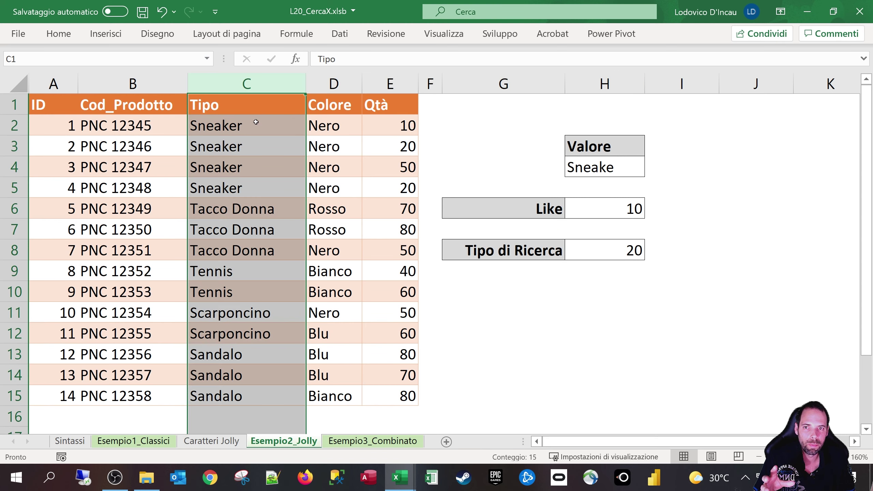
{"action": "left_click_drag", "start_coordinate": [256, 122], "coordinate": [254, 182]}
{"action": "left_click", "coordinate": [256, 129]}
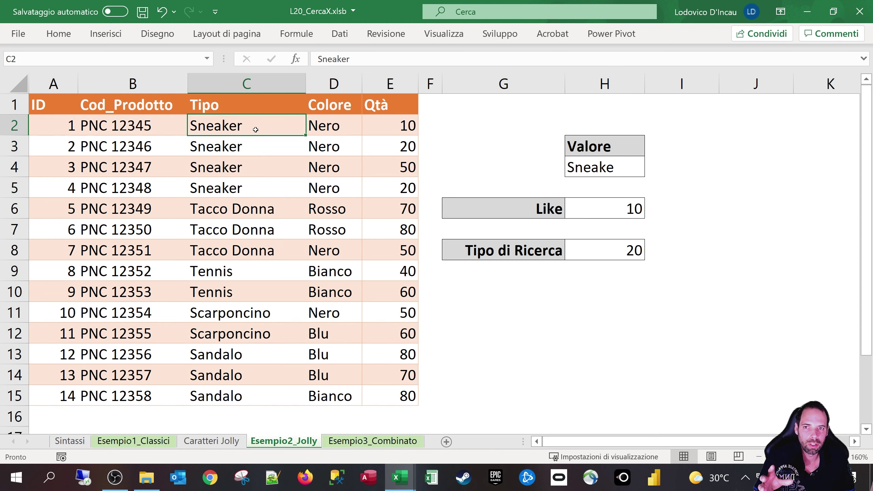
{"action": "left_click", "coordinate": [407, 123]}
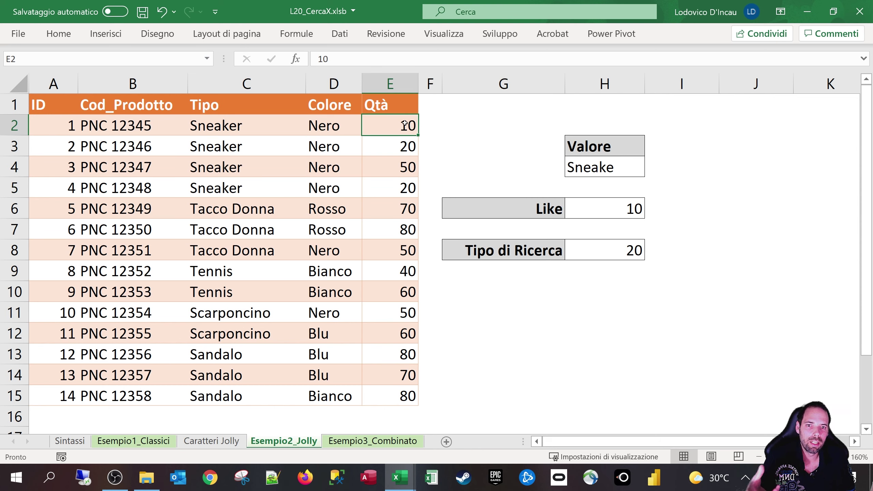
{"action": "left_click", "coordinate": [237, 192]}
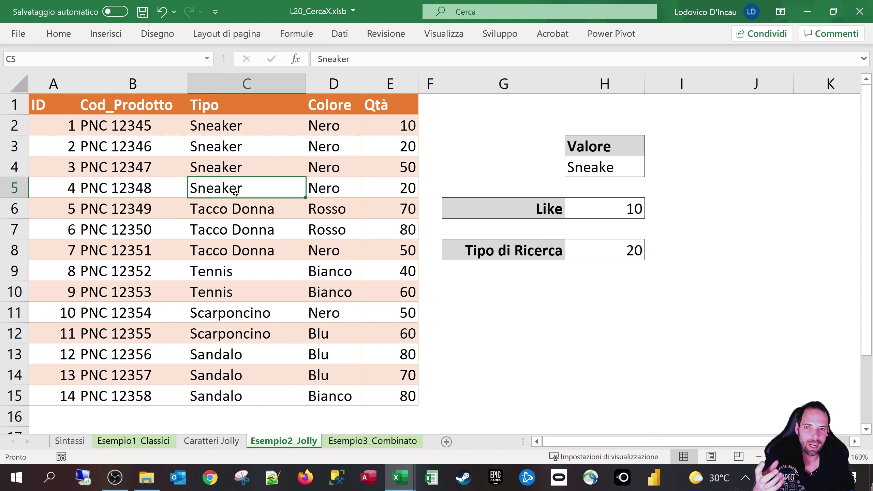
{"action": "left_click", "coordinate": [397, 183]}
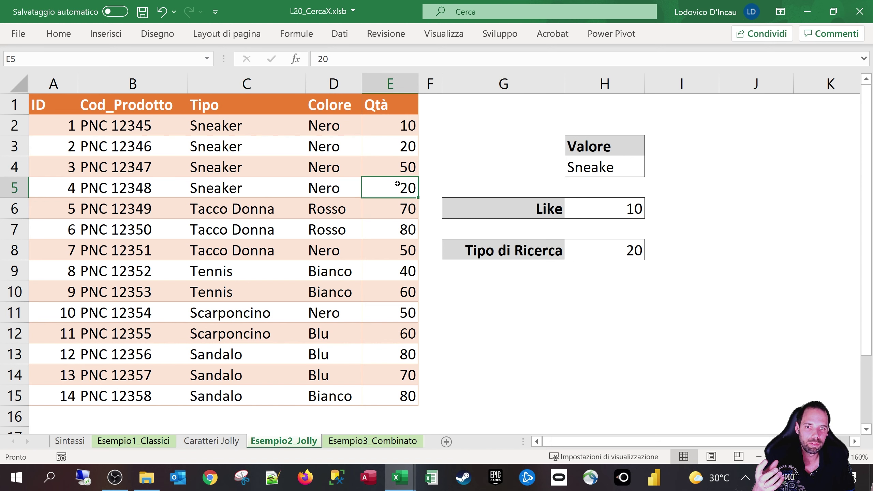
{"action": "left_click", "coordinate": [222, 191]}
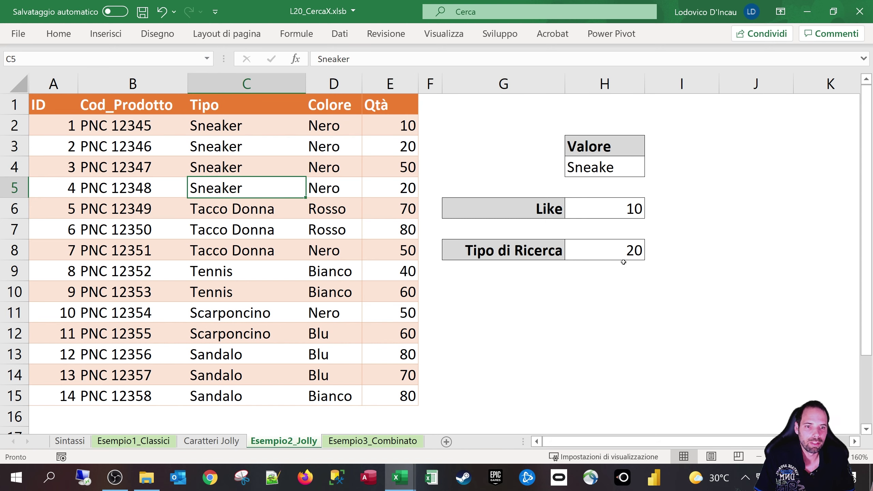
Re-enter the search mode in the H8 formula as -1 - Ricerca dall'ultimo al primo and commit it
{"action": "left_click", "coordinate": [604, 249]}
{"action": "double_click", "coordinate": [604, 249]}
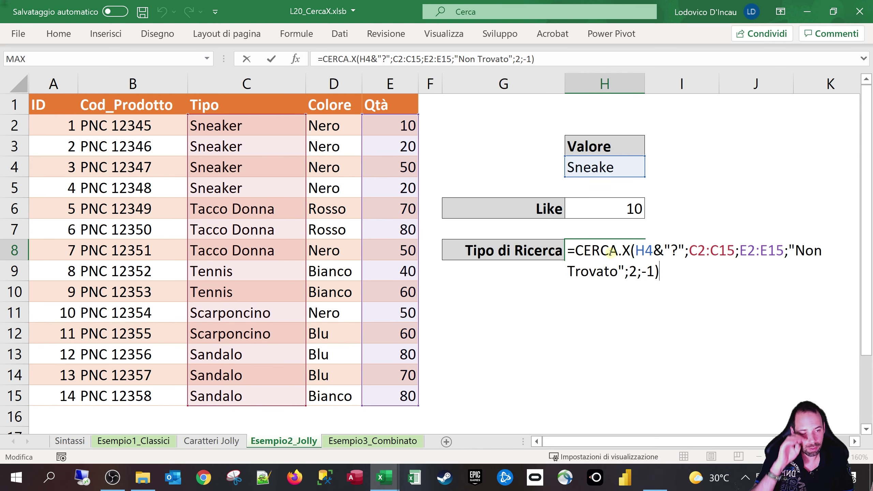
{"action": "key", "text": "super+plus"}
{"action": "key", "text": "Left"}
{"action": "key", "text": "Left"}
{"action": "key", "text": "Left"}
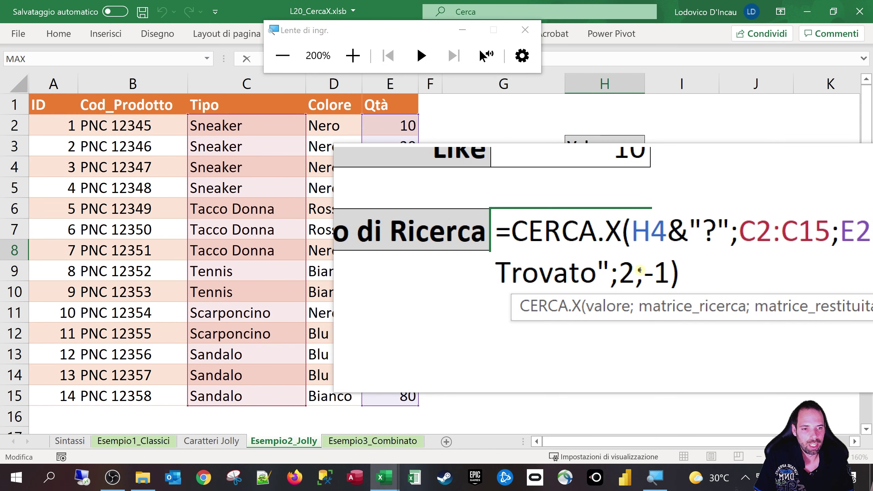
{"action": "key", "text": "Delete"}
{"action": "key", "text": "Delete"}
{"action": "key", "text": "BackSpace"}
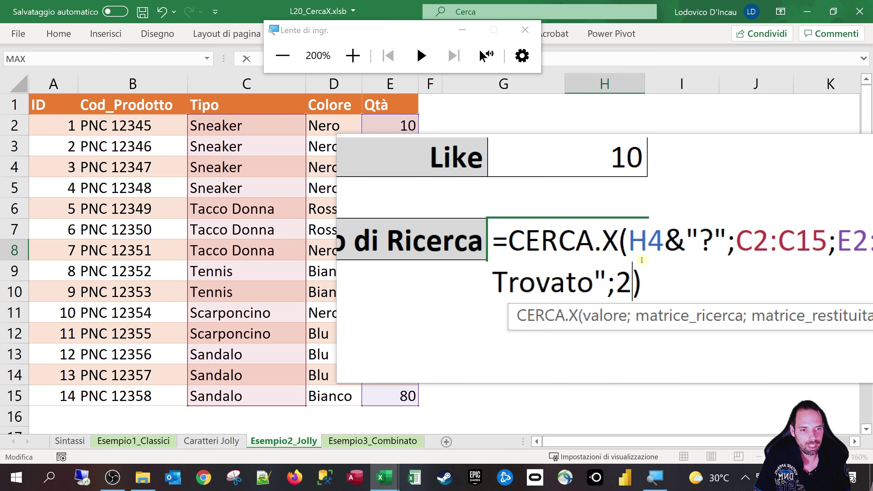
{"action": "type", "text": ";"}
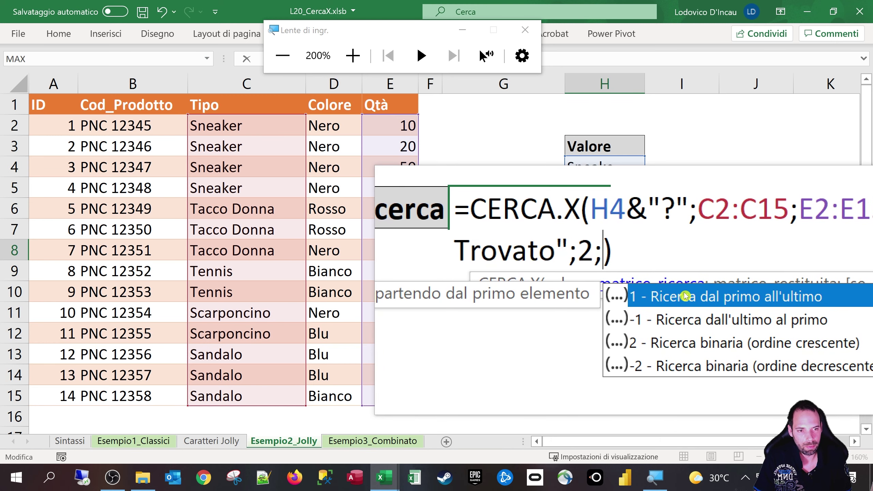
{"action": "key", "text": "Return"}
{"action": "key", "text": "super+Escape"}
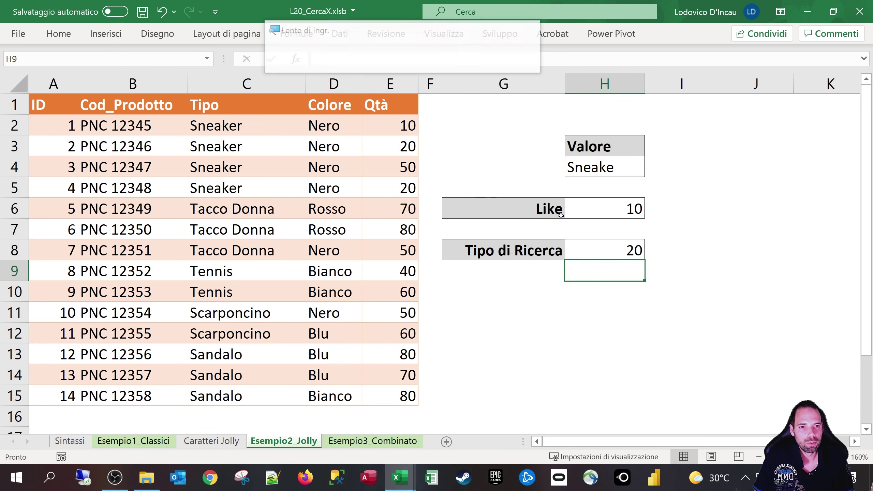
Compare the results in H6 and H8 with the Qtà of the first and last Sneaker rows, E2 and E5
{"action": "key", "text": "Up"}
{"action": "key", "text": "Up"}
{"action": "key", "text": "Up"}
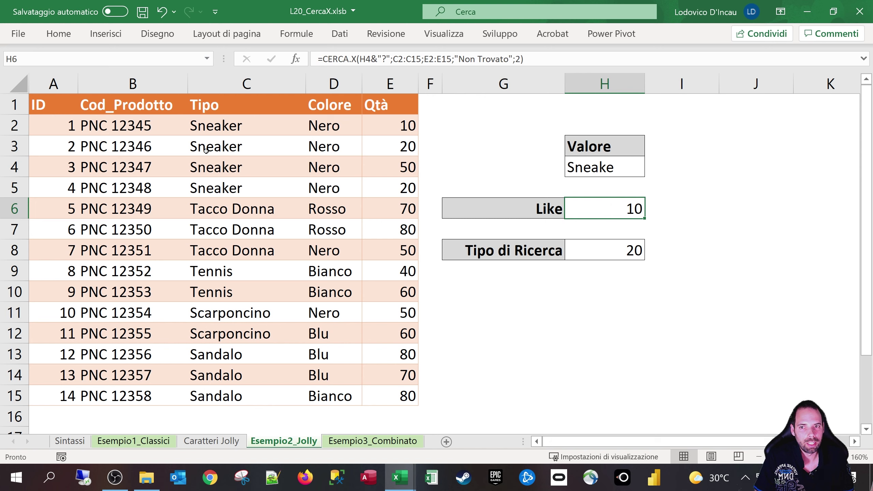
{"action": "left_click", "coordinate": [407, 124]}
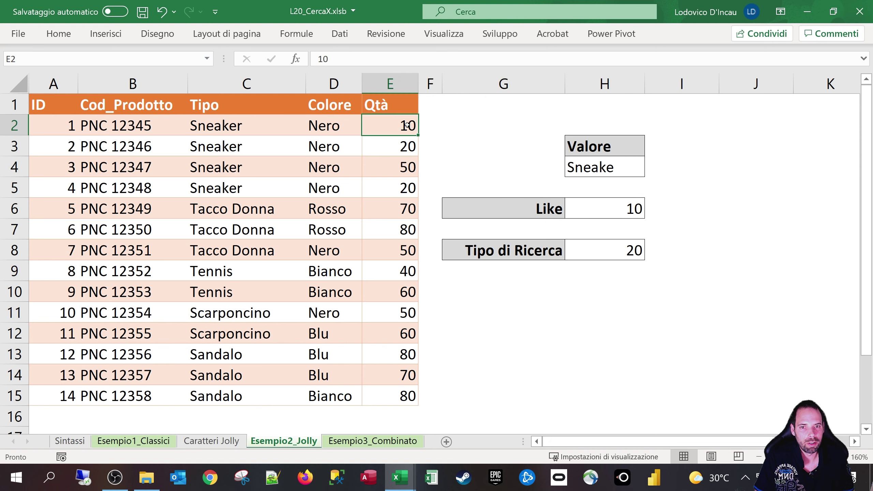
{"action": "left_click", "coordinate": [608, 254]}
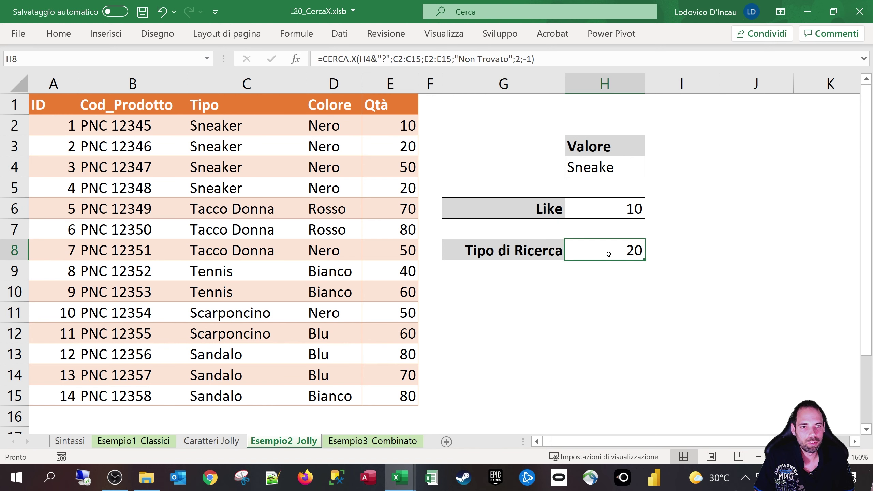
{"action": "left_click", "coordinate": [232, 193]}
{"action": "left_click", "coordinate": [396, 179]}
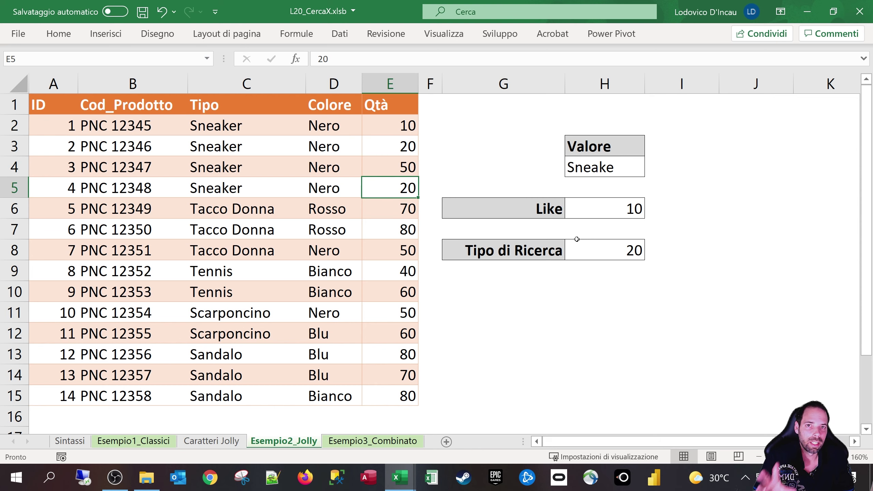
{"action": "left_click", "coordinate": [536, 251]}
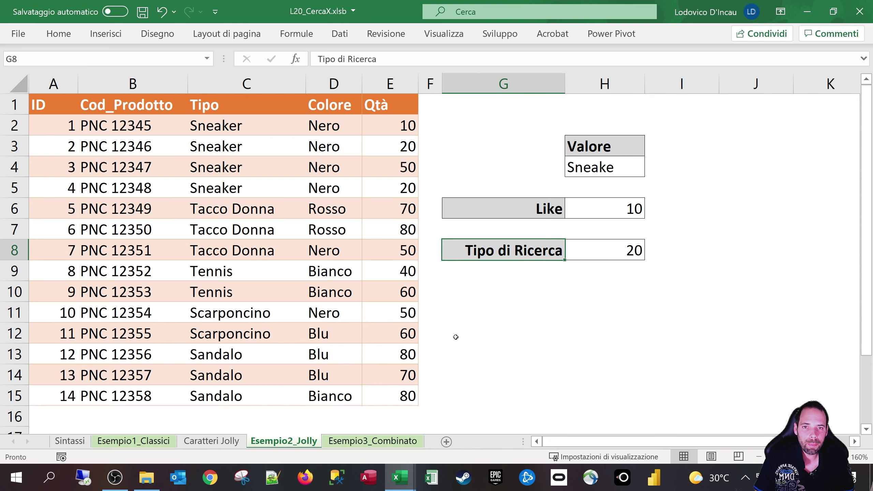
Open the Esempio3_Combinato sheet and select the yellow-highlighted value for Arance in Apr
{"action": "left_click", "coordinate": [369, 441]}
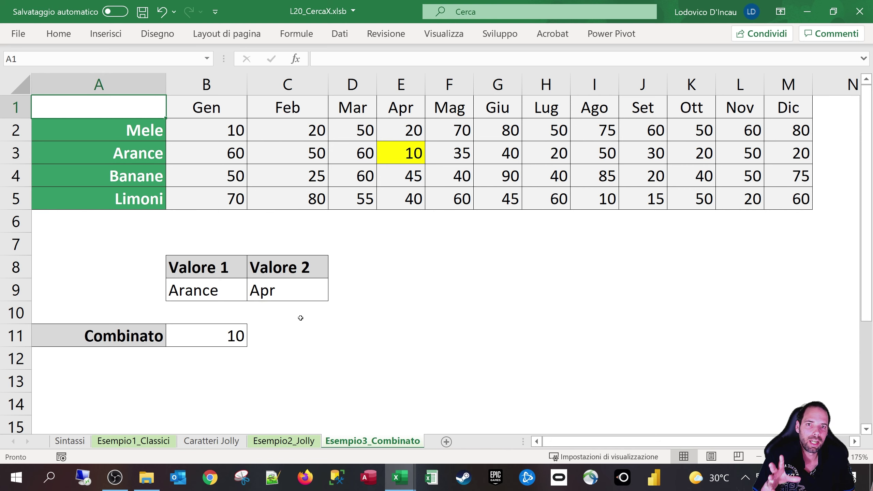
{"action": "left_click", "coordinate": [404, 153]}
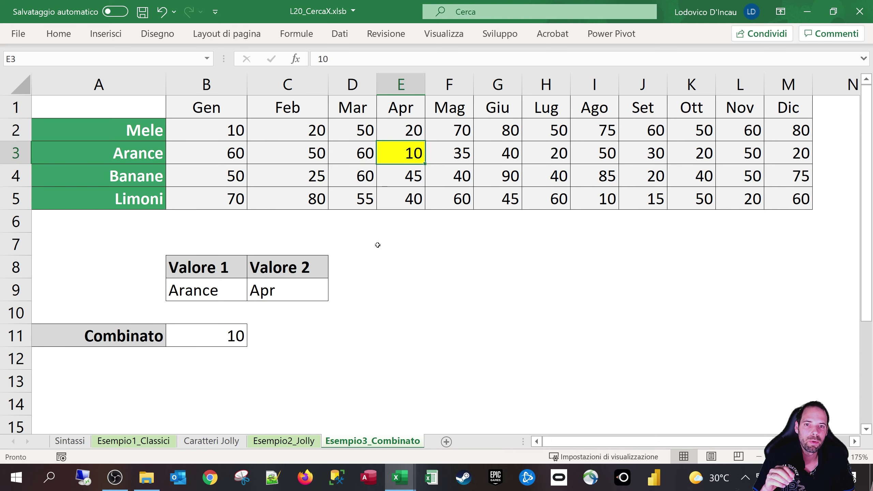
Try the combined lookup with Mar as Valore 2 in C9, then undo the change
{"action": "left_click_drag", "start_coordinate": [217, 109], "coordinate": [806, 110]}
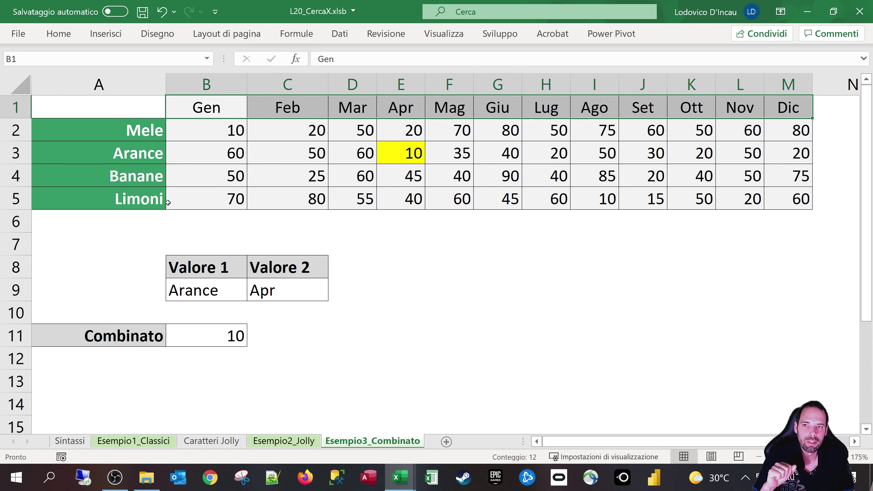
{"action": "left_click", "coordinate": [267, 289]}
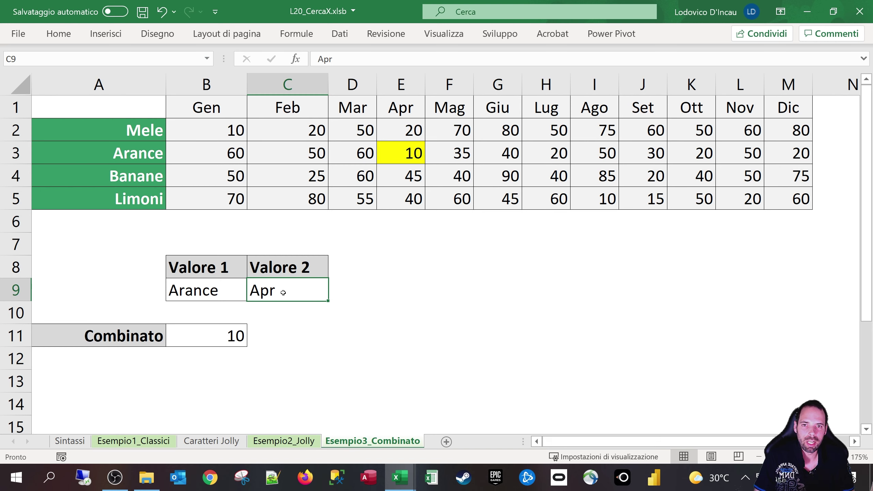
{"action": "type", "text": "Mar"}
{"action": "key", "text": "Return"}
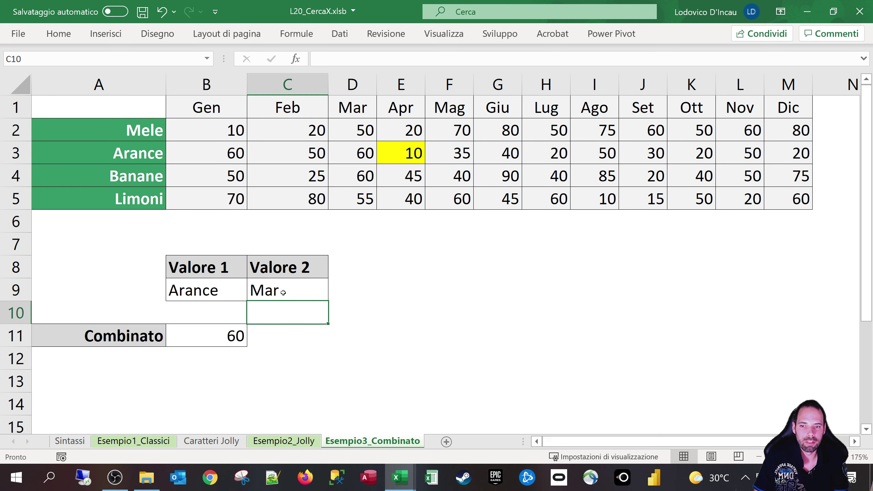
{"action": "left_click", "coordinate": [214, 344]}
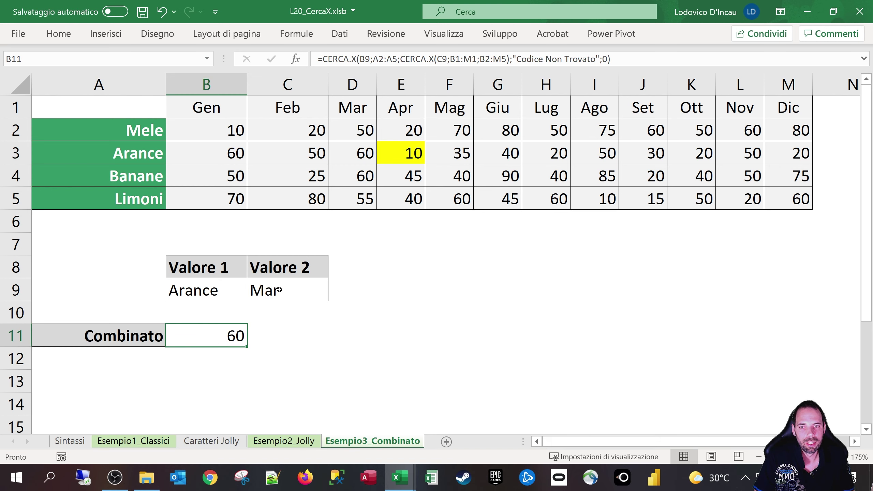
{"action": "key", "text": "ctrl+z"}
Match Valore 1 in B9 to the fruit names in A2:A5 and review the month headers in B1:M1
{"action": "left_click", "coordinate": [215, 282]}
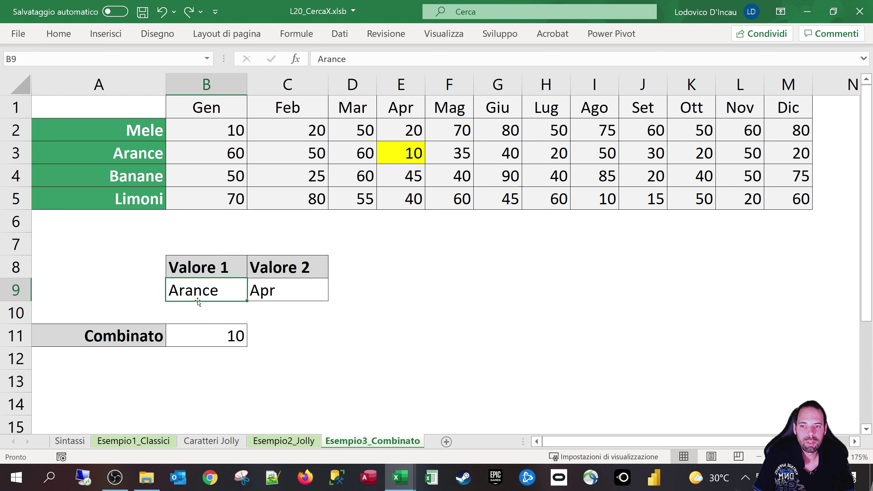
{"action": "left_click", "coordinate": [132, 136]}
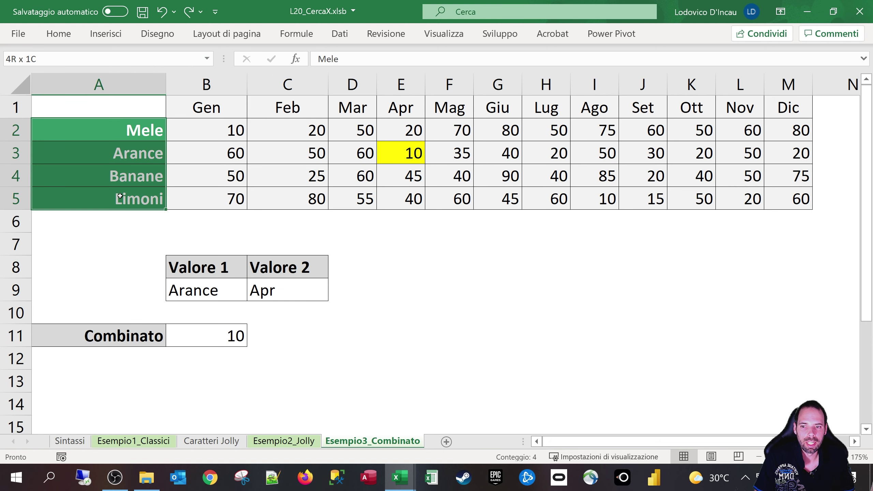
{"action": "left_click_drag", "start_coordinate": [119, 196], "coordinate": [119, 195]}
{"action": "left_click_drag", "start_coordinate": [207, 107], "coordinate": [787, 99]}
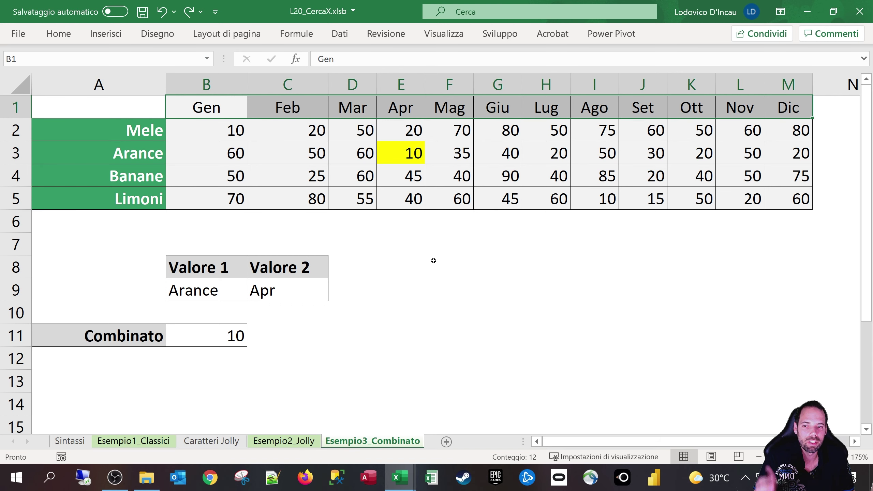
Open the Combinato formula in B11 and examine its lookup value B9 and search array A2:A5
{"action": "left_click", "coordinate": [213, 333]}
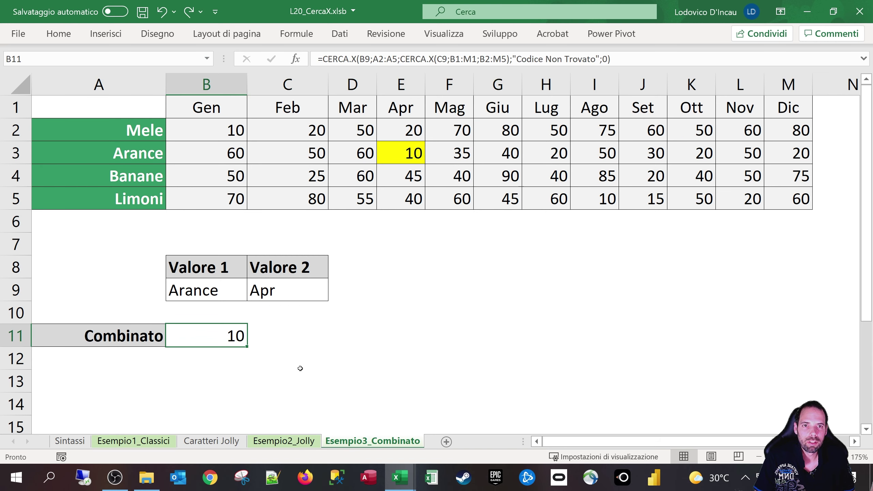
{"action": "key", "text": "F2"}
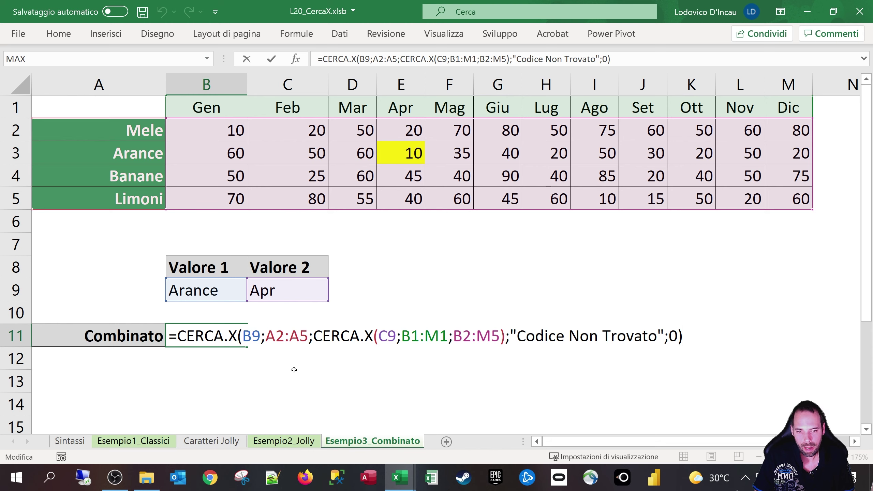
{"action": "key", "text": "super+plus"}
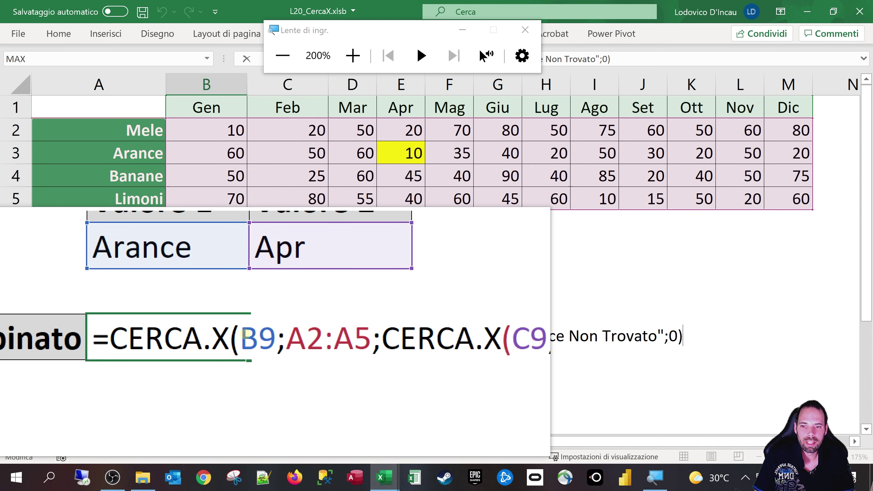
{"action": "left_click_drag", "start_coordinate": [244, 333], "coordinate": [258, 334]}
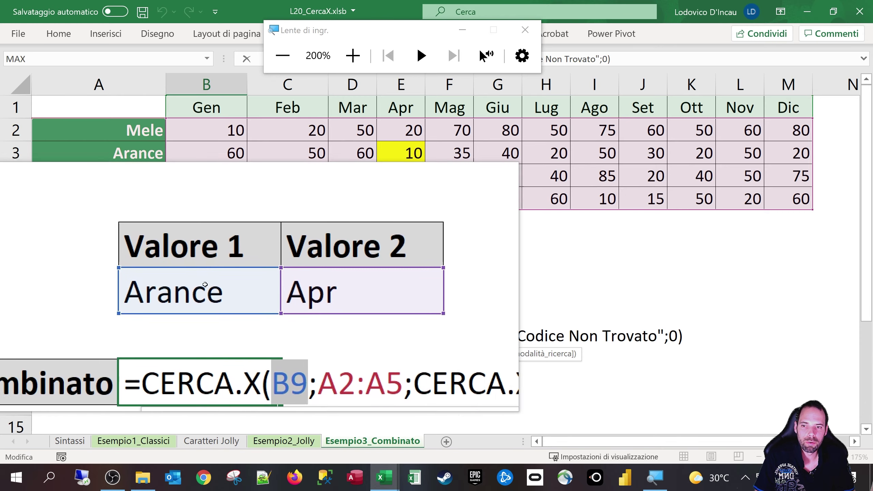
{"action": "key", "text": "super+Escape"}
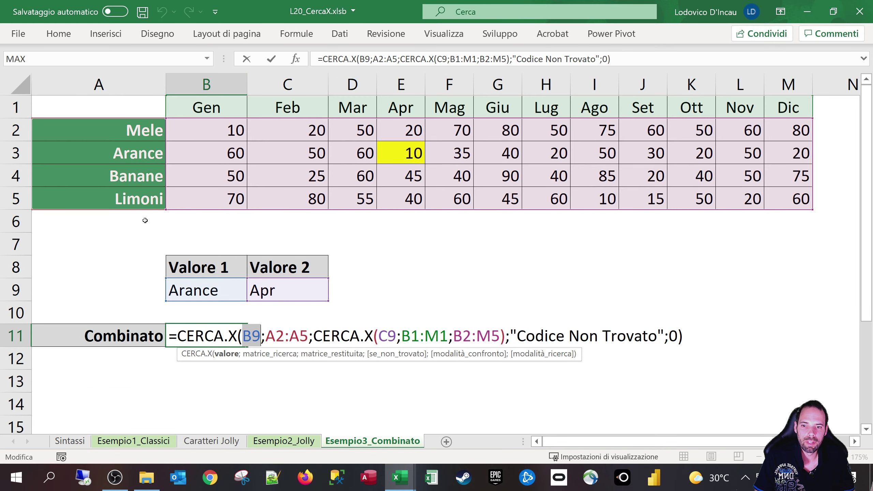
{"action": "left_click", "coordinate": [268, 339]}
{"action": "left_click_drag", "start_coordinate": [268, 339], "coordinate": [306, 337]}
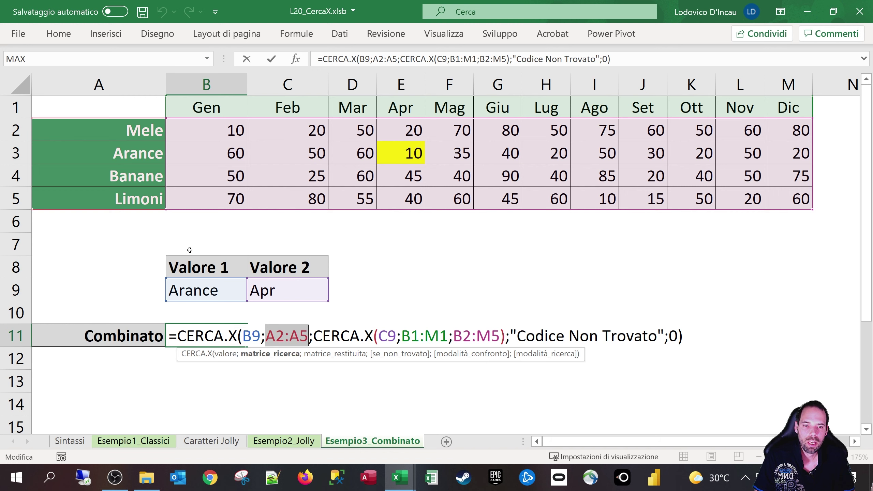
Examine the nested CERCA.X arguments in B11: lookup value C9, search array B1:M1 and return array B2:M5
{"action": "left_click", "coordinate": [314, 336]}
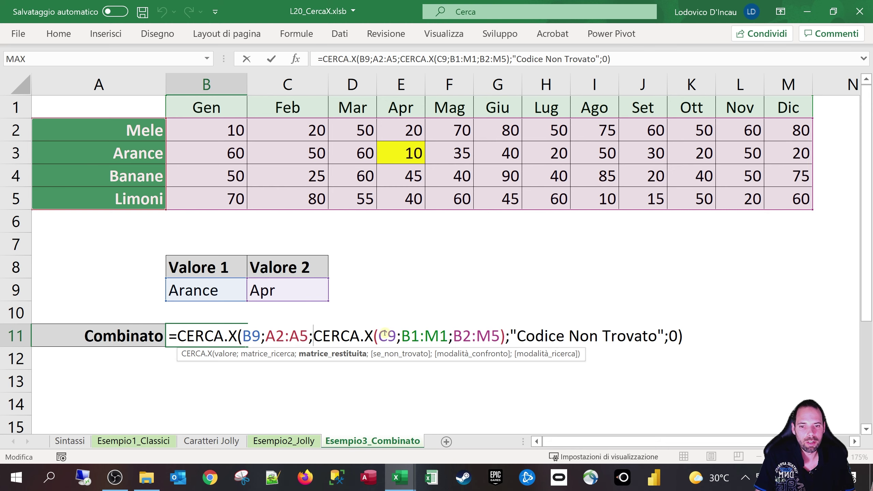
{"action": "key", "text": "super+plus"}
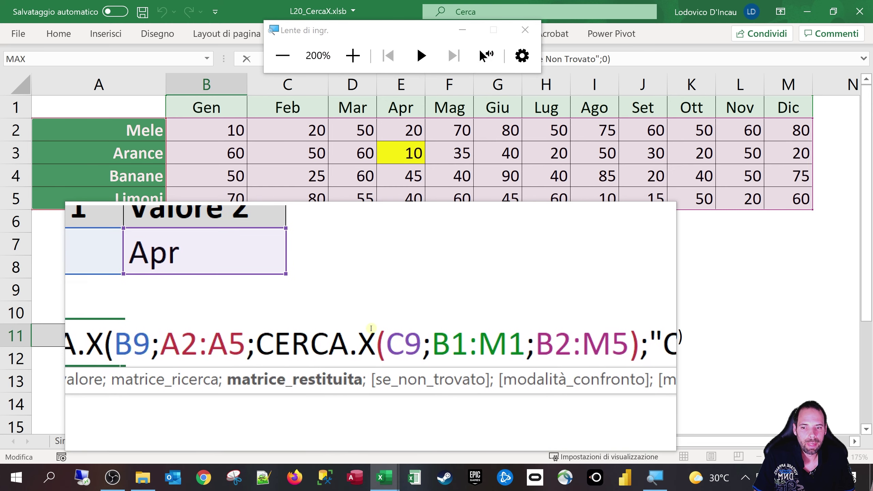
{"action": "double_click", "coordinate": [394, 336]}
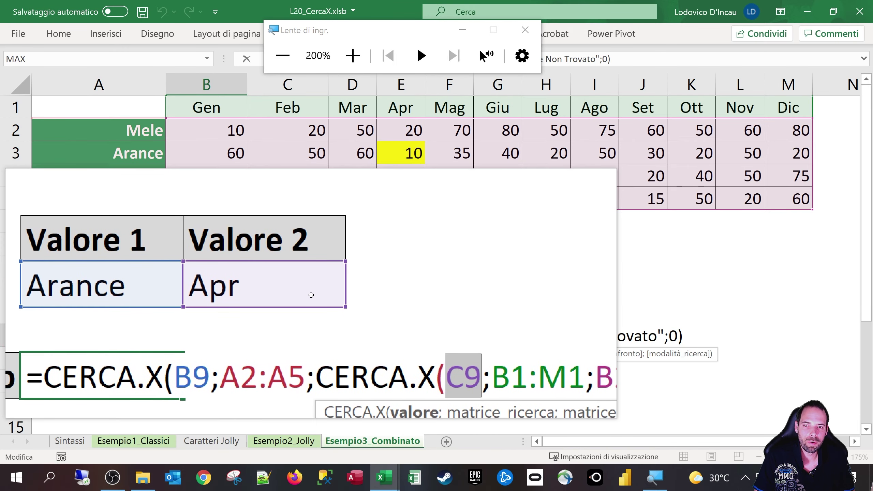
{"action": "key", "text": "super+Escape"}
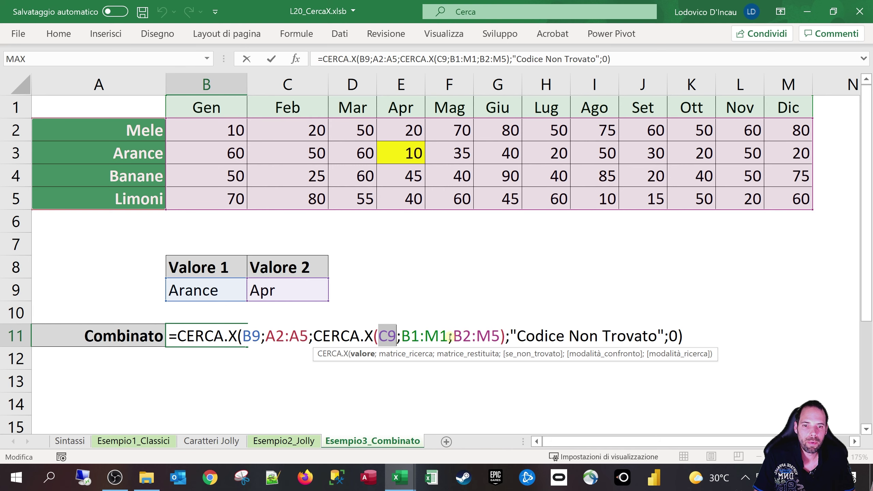
{"action": "left_click_drag", "start_coordinate": [447, 337], "coordinate": [412, 335]}
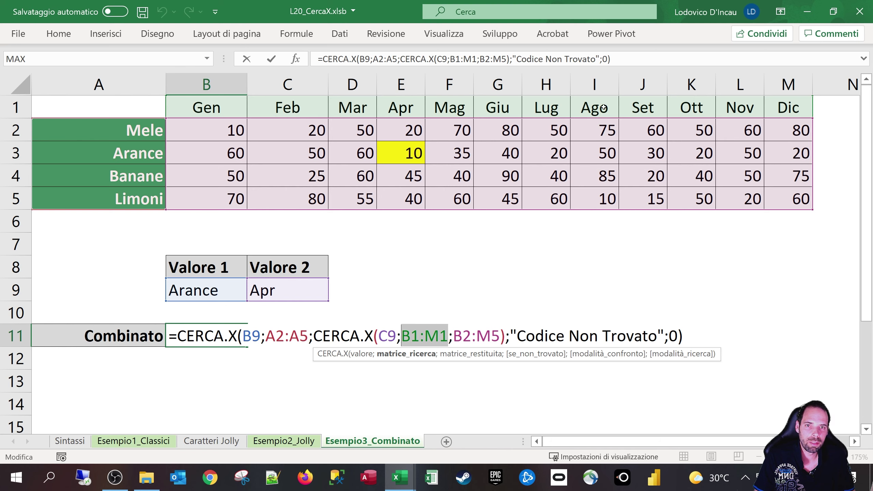
{"action": "left_click", "coordinate": [455, 338]}
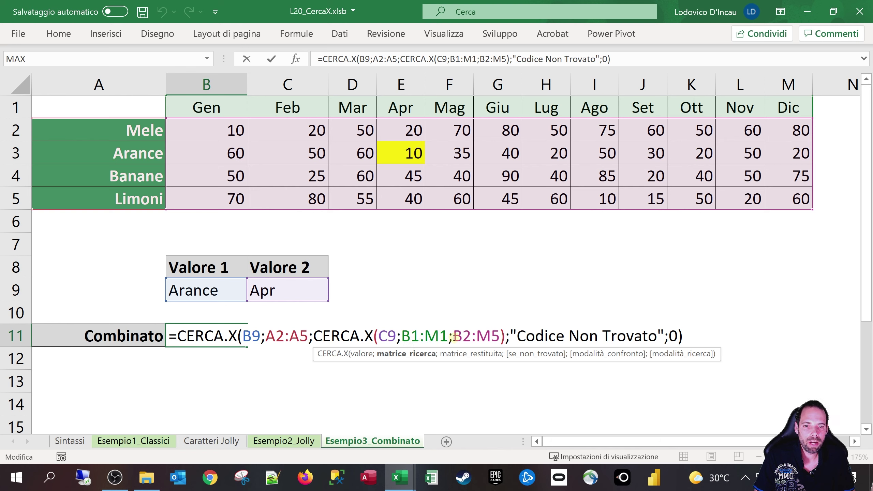
{"action": "left_click", "coordinate": [454, 337]}
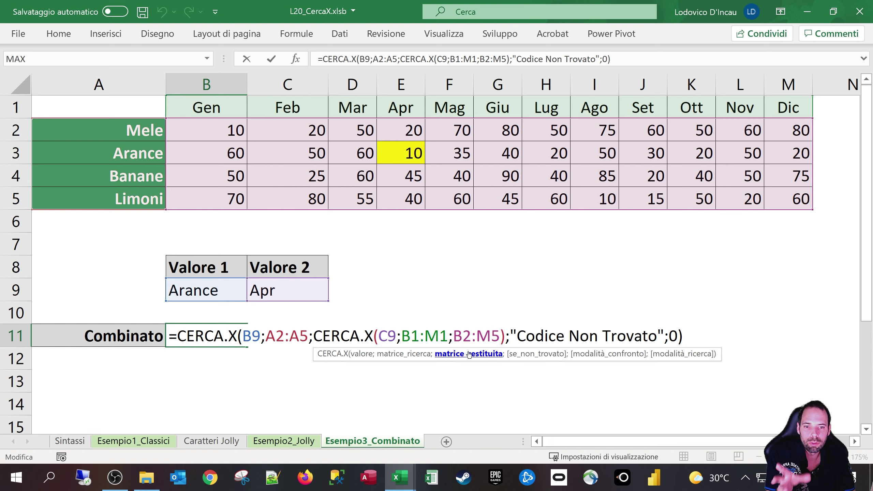
{"action": "left_click_drag", "start_coordinate": [454, 338], "coordinate": [501, 339]}
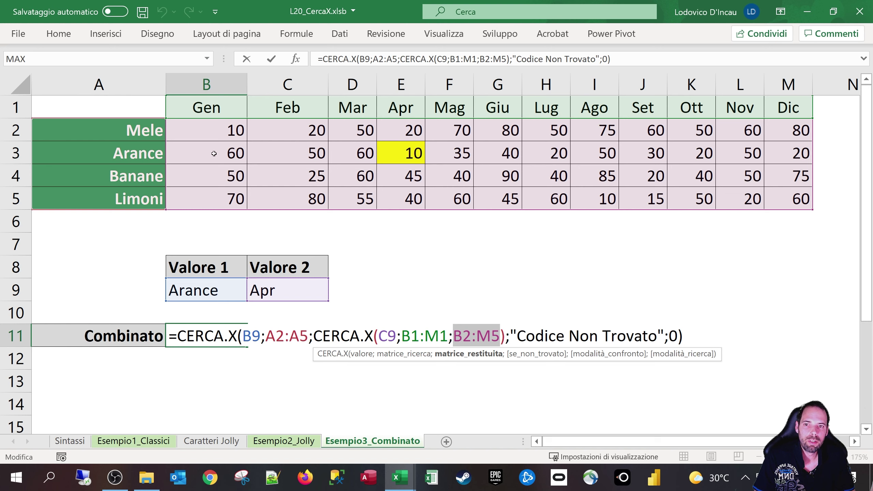
Examine how the whole nested CERCA.X serves as the outer function's return array, drawing on the values in B2:M5
{"action": "left_click_drag", "start_coordinate": [314, 335], "coordinate": [505, 330]}
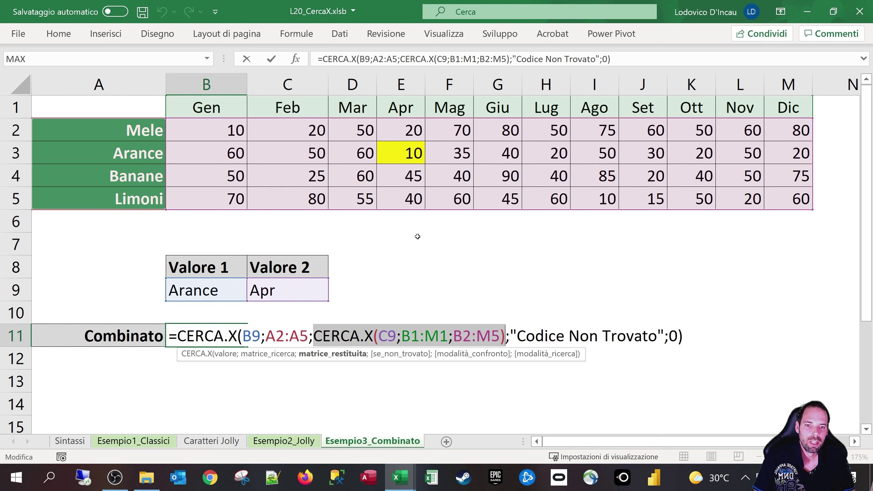
{"action": "left_click_drag", "start_coordinate": [453, 333], "coordinate": [499, 333]}
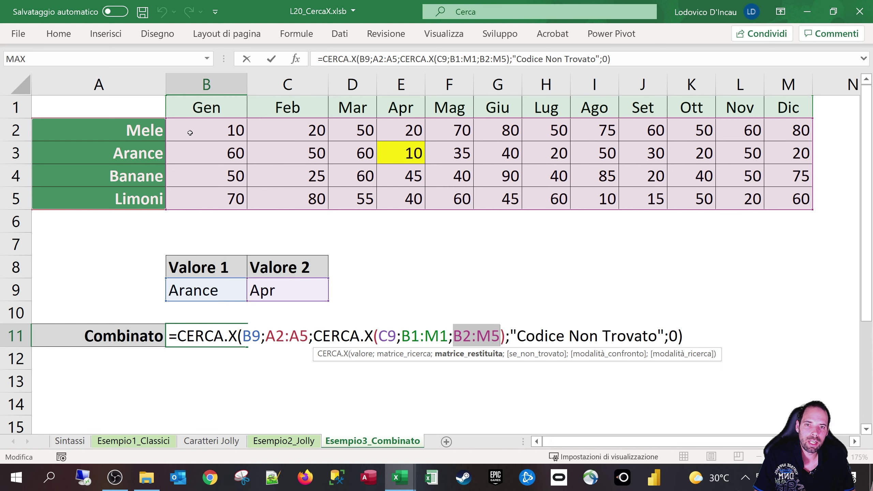
{"action": "left_click", "coordinate": [475, 335]}
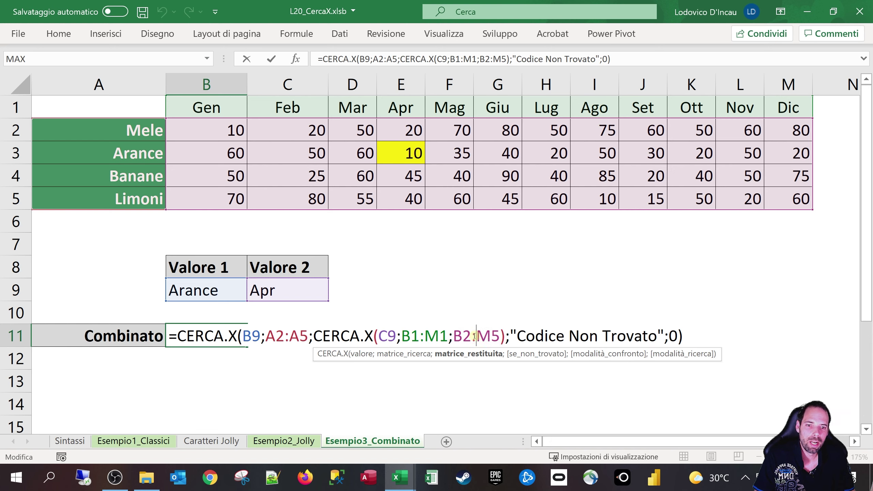
{"action": "left_click_drag", "start_coordinate": [453, 335], "coordinate": [500, 335]}
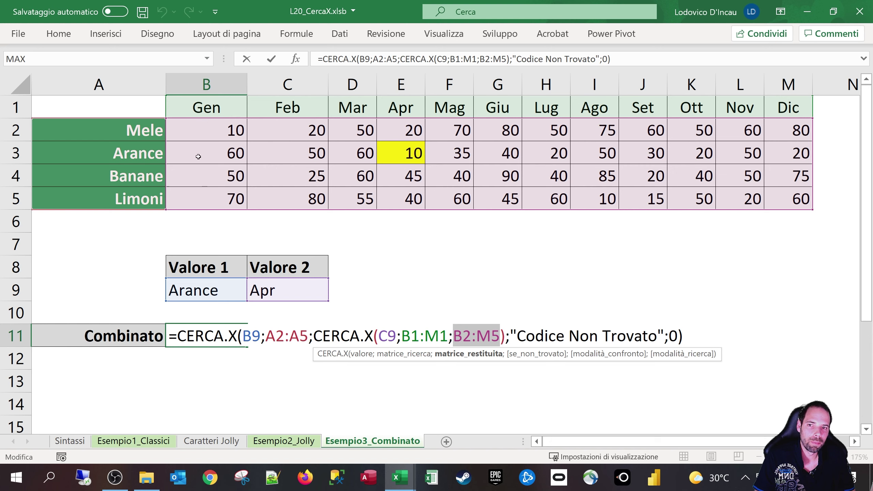
{"action": "left_click", "coordinate": [462, 339]}
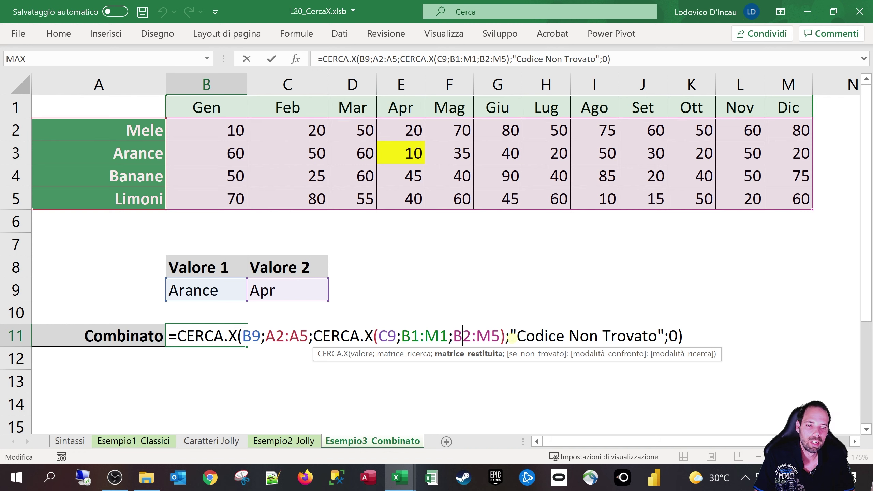
Remove the match mode argument after "Codice Non Trovato" from the B11 formula and commit it
{"action": "left_click_drag", "start_coordinate": [512, 337], "coordinate": [667, 342]}
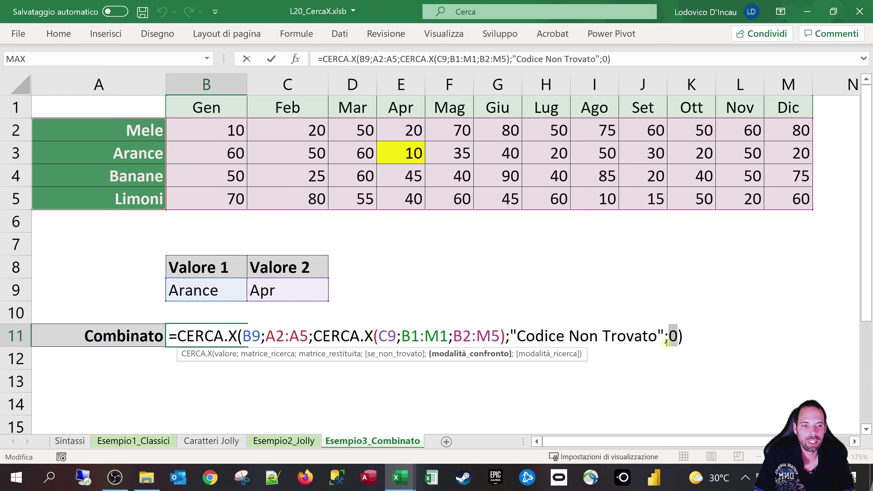
{"action": "key", "text": "BackSpace"}
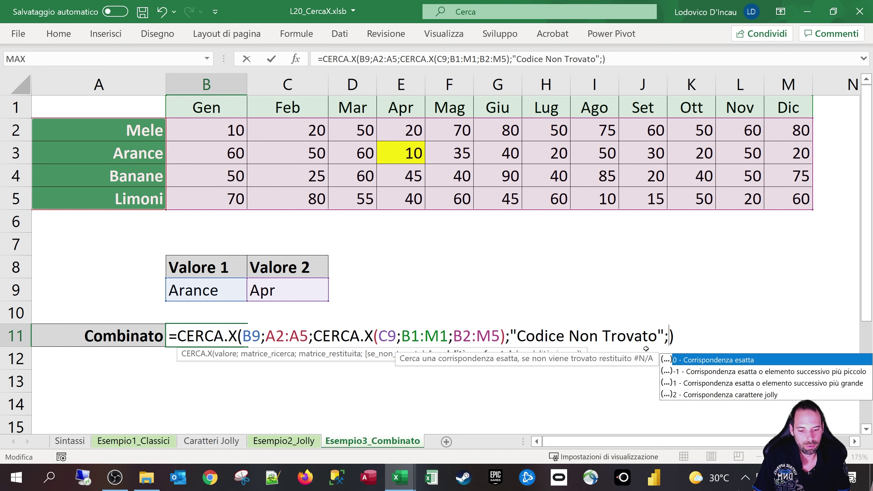
{"action": "type", "text": "0"}
{"action": "key", "text": "BackSpace"}
{"action": "key", "text": "BackSpace"}
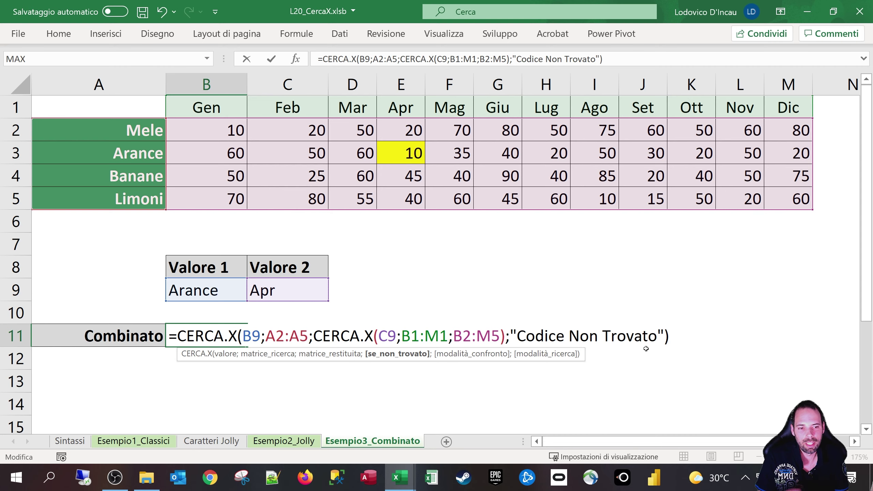
{"action": "key", "text": "Return"}
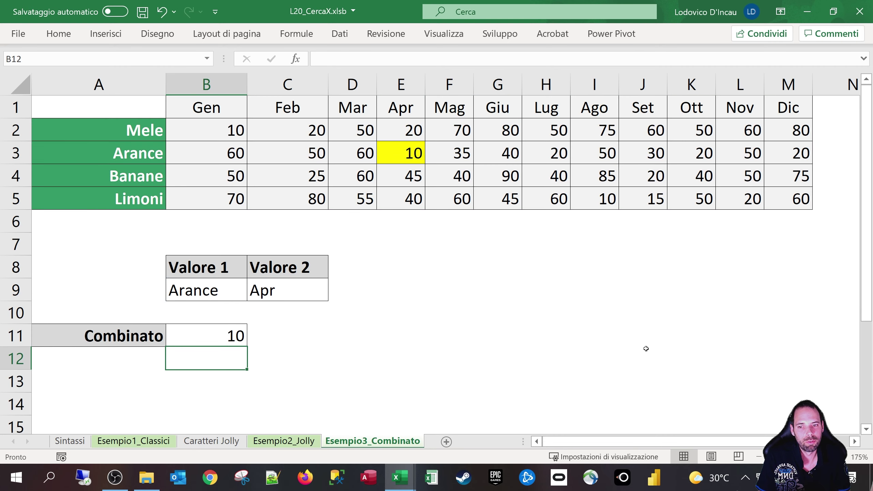
Set Valore 2 in C9 to Mag and check the Combinato result against the Arance value in F3
{"action": "left_click", "coordinate": [276, 294]}
{"action": "type", "text": "Mag"}
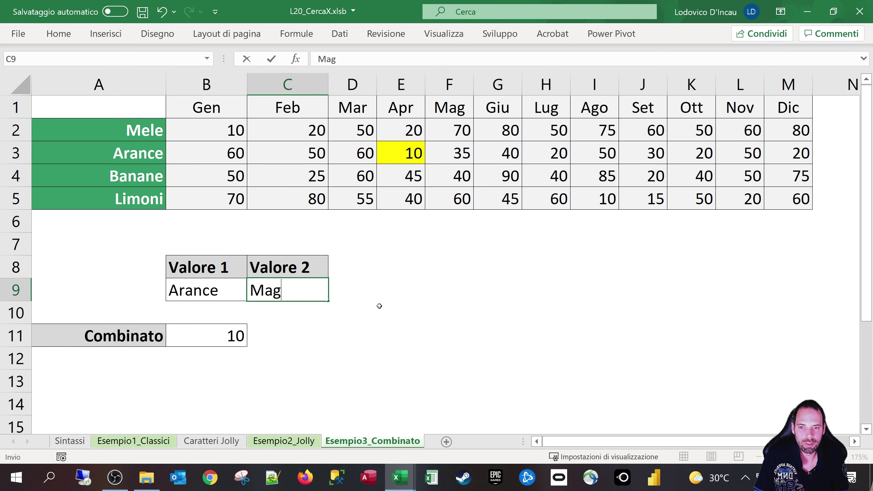
{"action": "key", "text": "Return"}
{"action": "left_click", "coordinate": [241, 335]}
{"action": "left_click", "coordinate": [468, 156]}
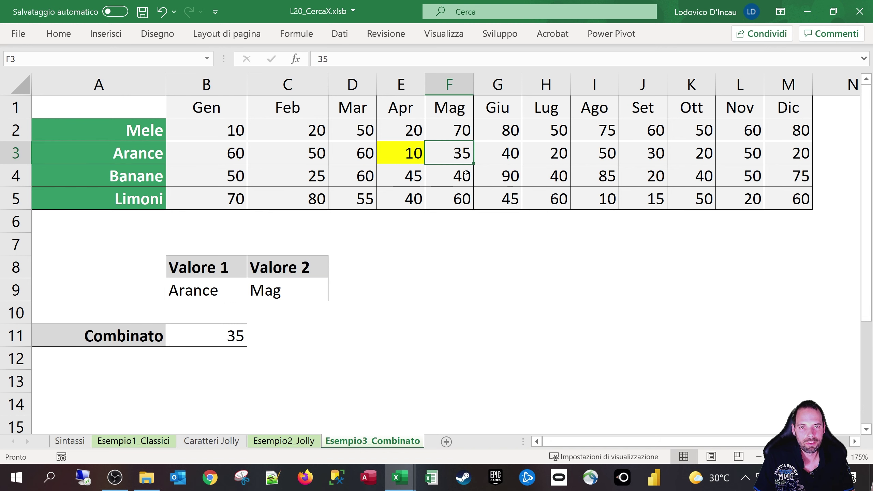
Set Valore 1 in B9 to Limoni and check the Combinato result against the Mag value in F5
{"action": "left_click", "coordinate": [202, 289]}
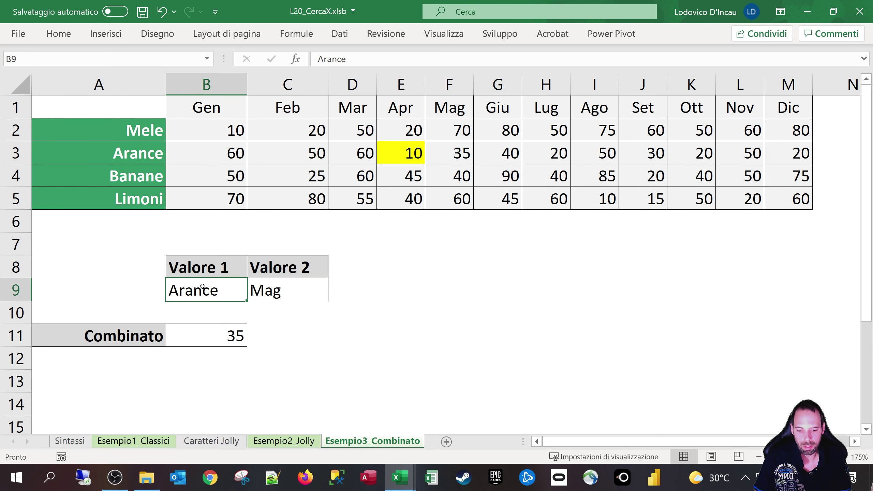
{"action": "type", "text": "Limoni"}
{"action": "key", "text": "Return"}
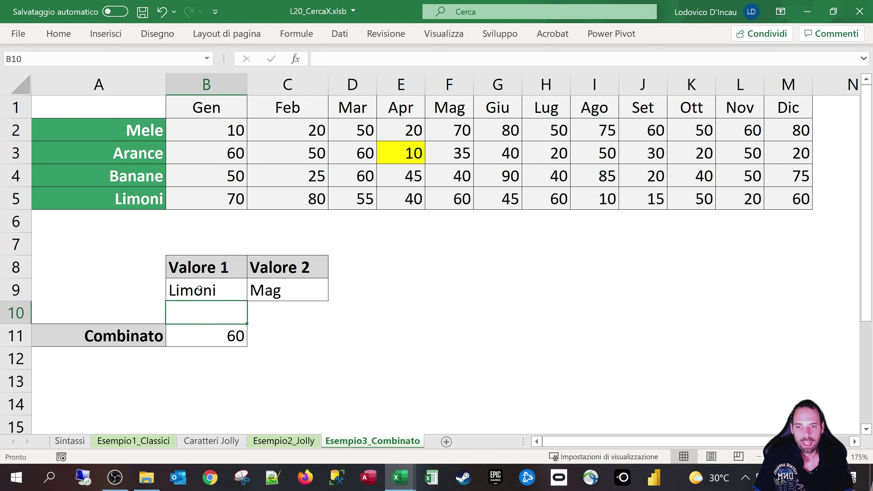
{"action": "left_click", "coordinate": [197, 337]}
{"action": "left_click", "coordinate": [442, 197]}
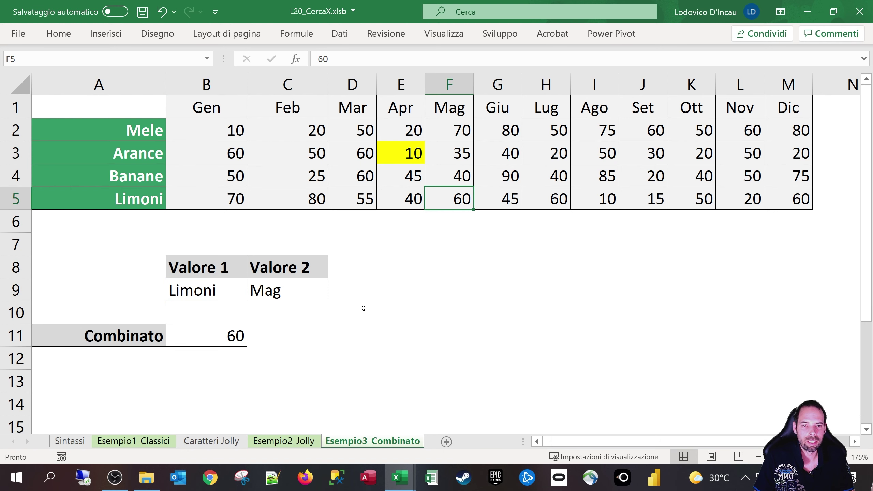
{"action": "left_click", "coordinate": [225, 268]}
{"action": "left_click", "coordinate": [119, 109]}
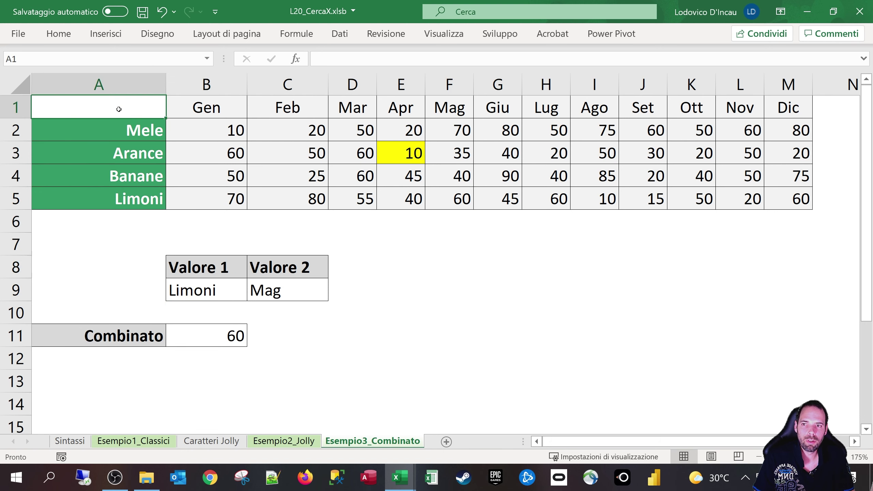